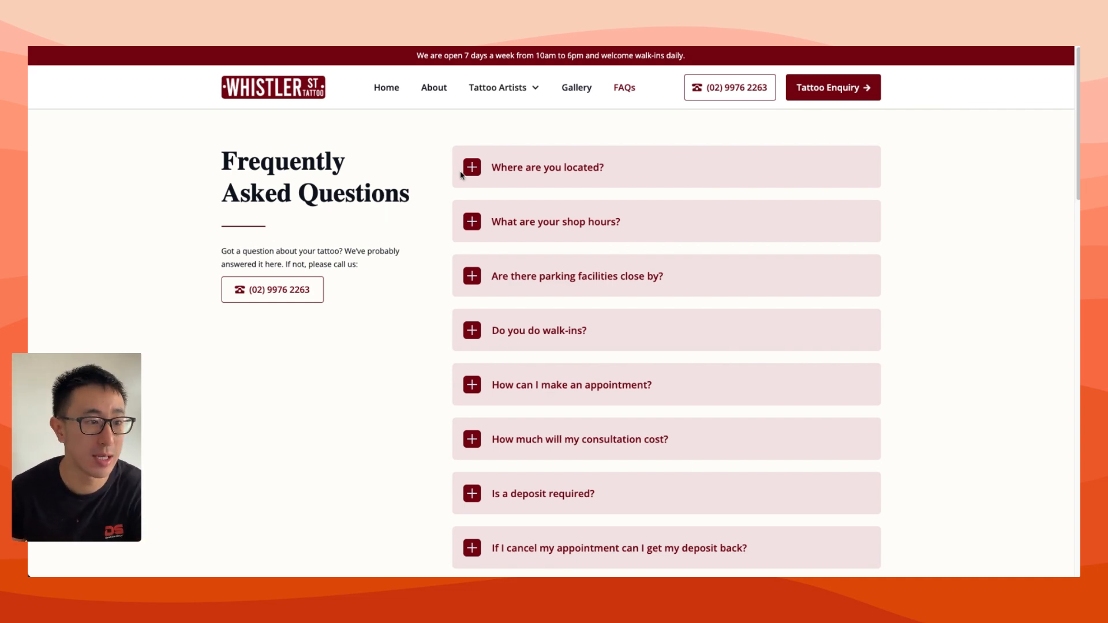
Expand and collapse the location, shop hours and parking questions to examine how the FAQ accordion and its plus icons behave
click(572, 171)
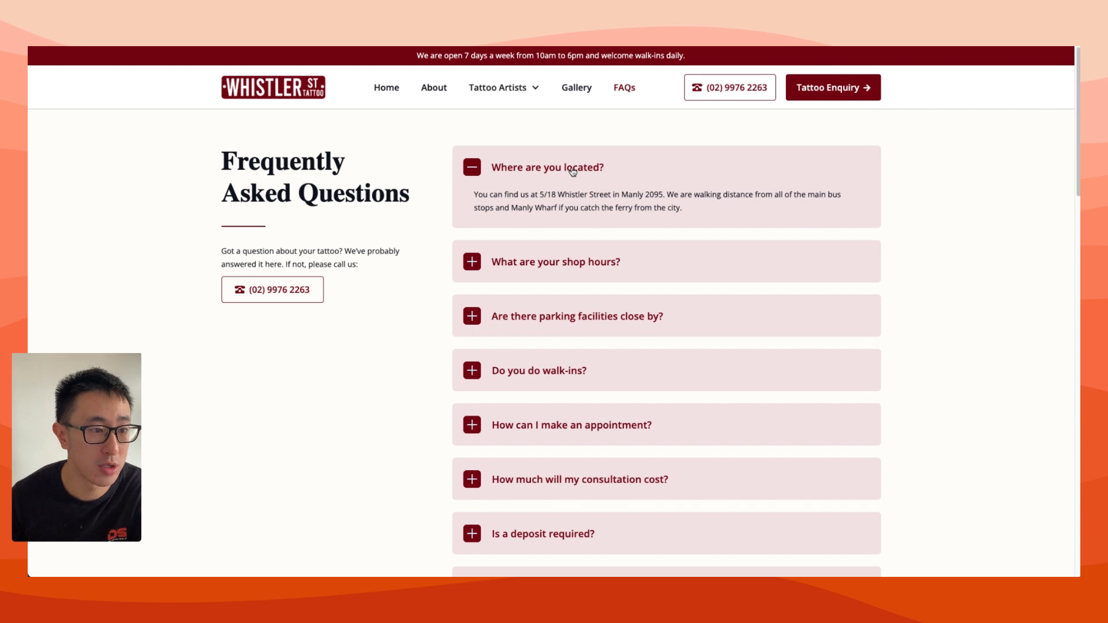
click(572, 171)
click(548, 222)
click(548, 221)
click(563, 277)
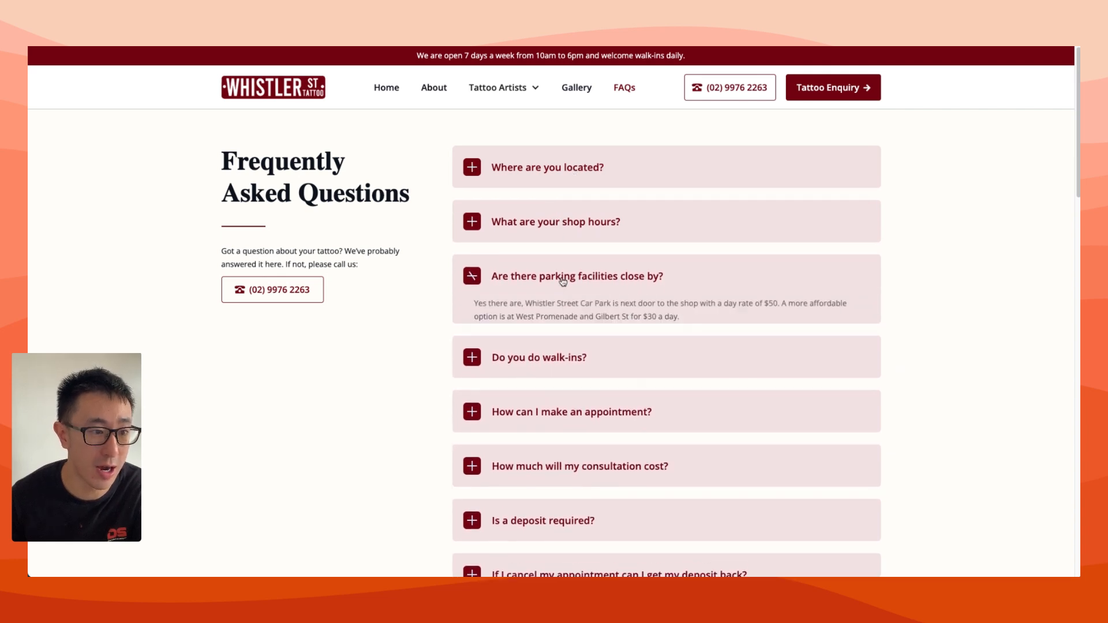
click(563, 278)
click(561, 223)
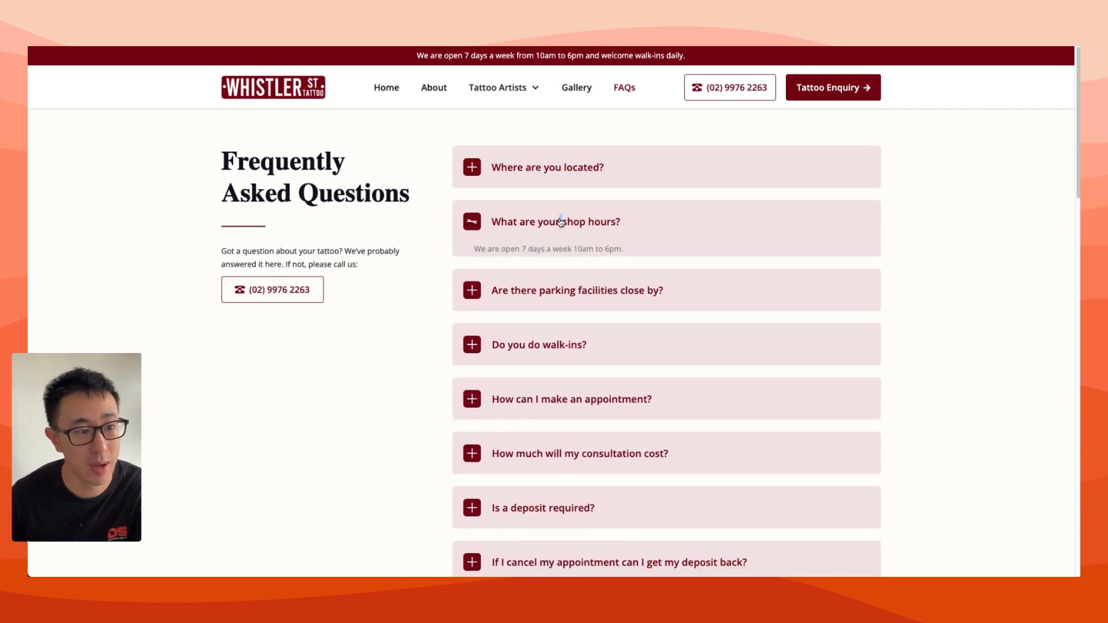
click(560, 223)
click(473, 228)
click(472, 227)
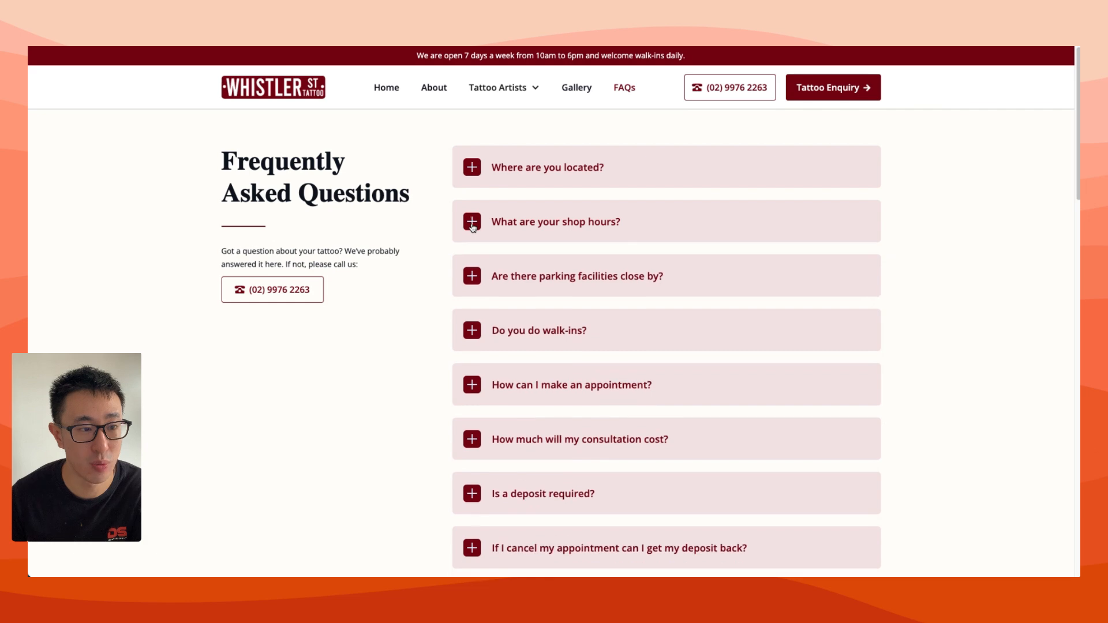
click(472, 227)
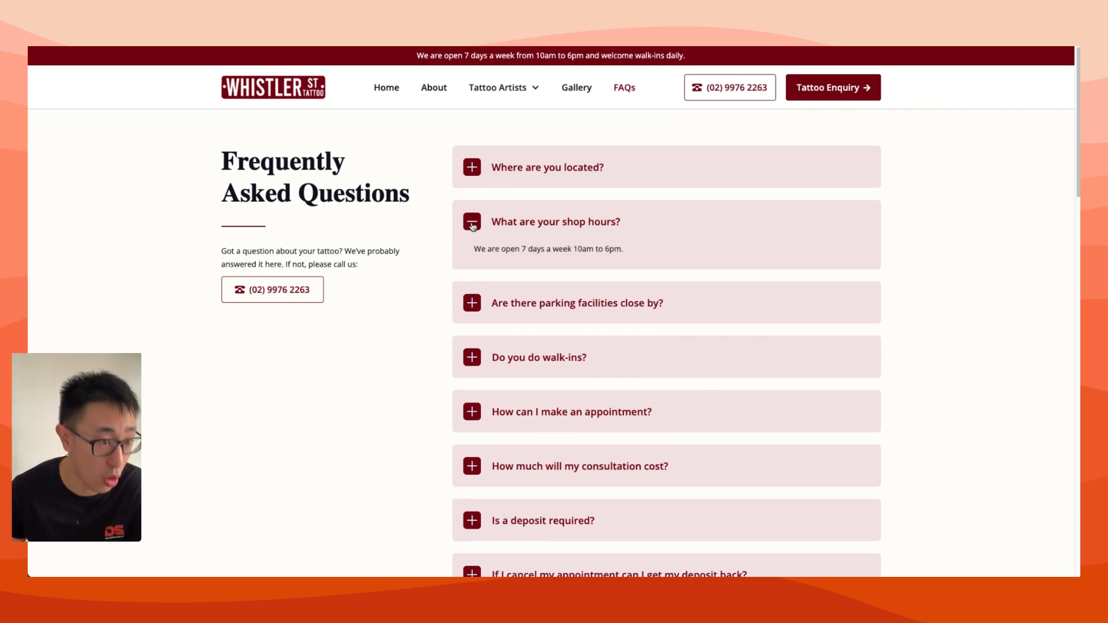
click(472, 227)
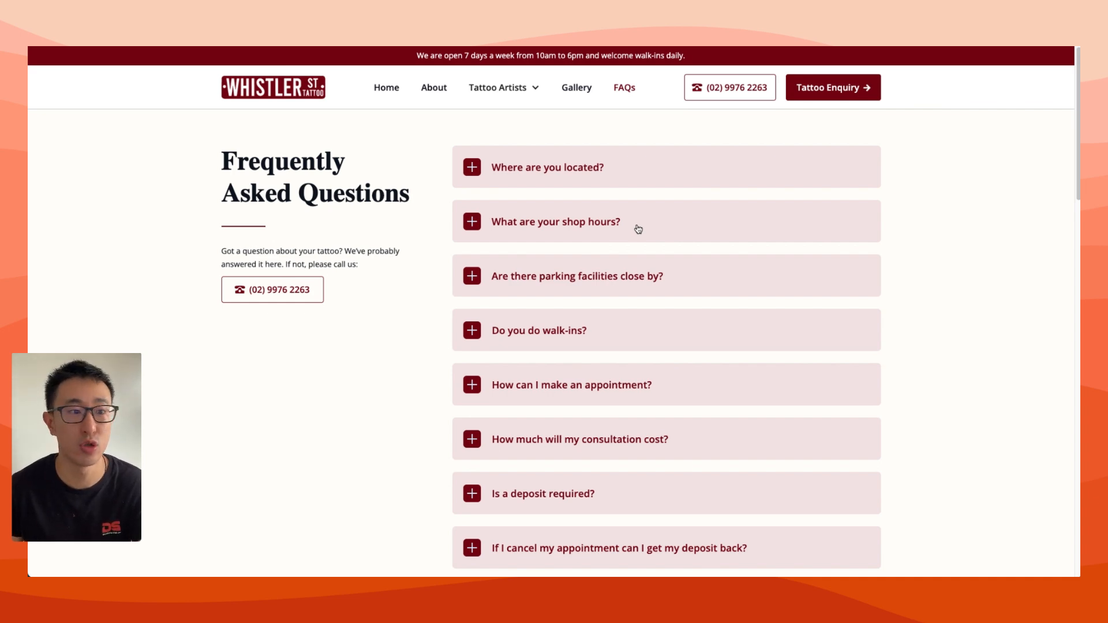
click(638, 229)
click(637, 230)
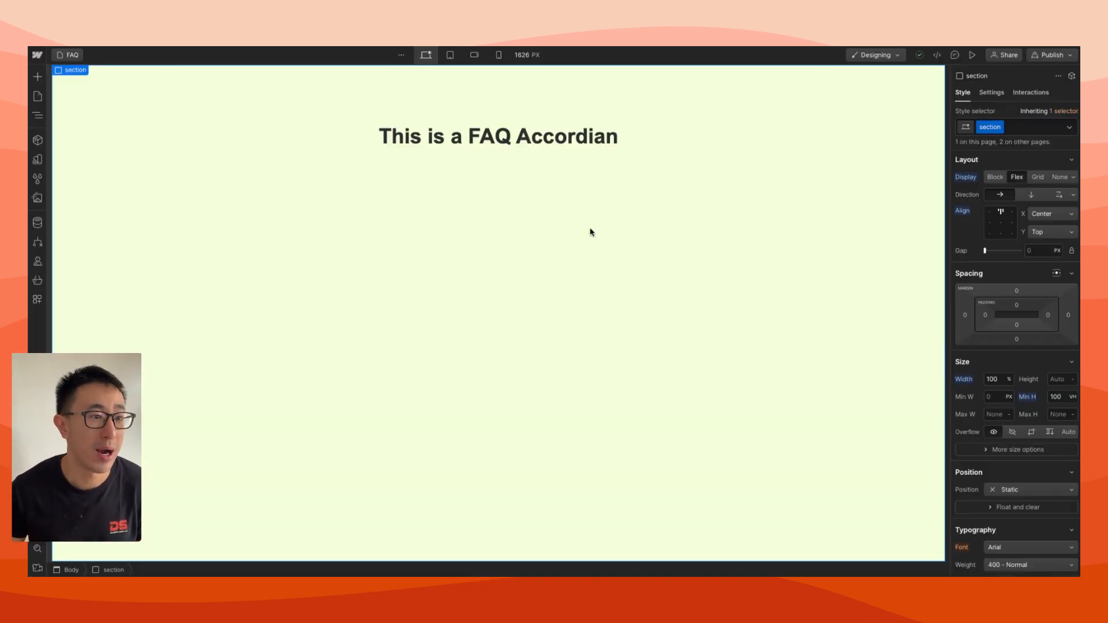
Add a Div Block inside the container, below the "This is a FAQ Accordian" heading
click(389, 161)
click(395, 149)
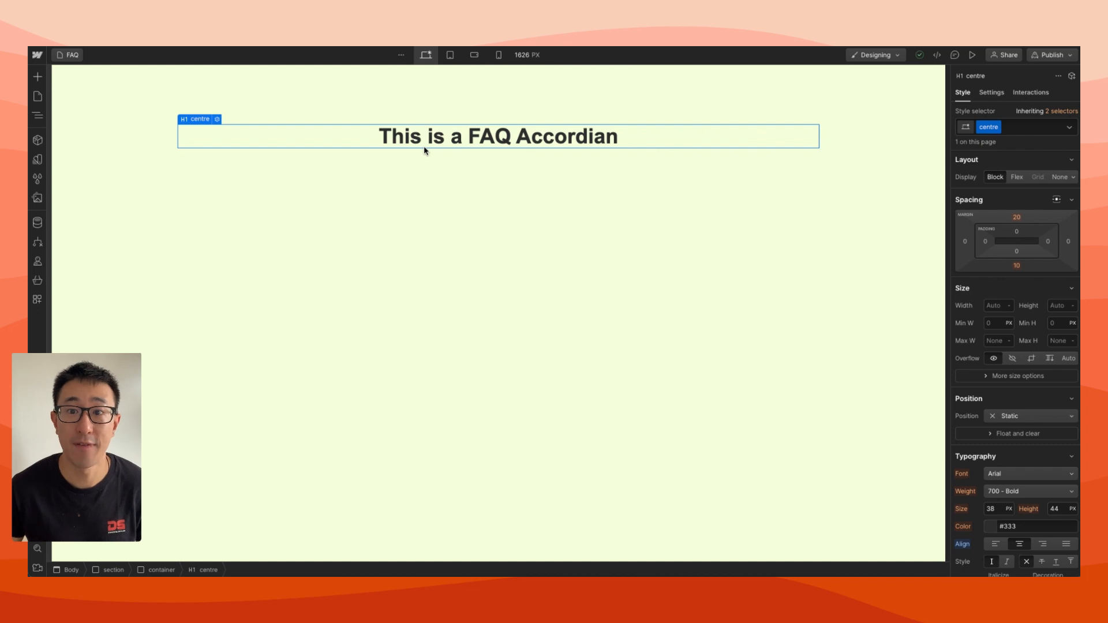
click(399, 172)
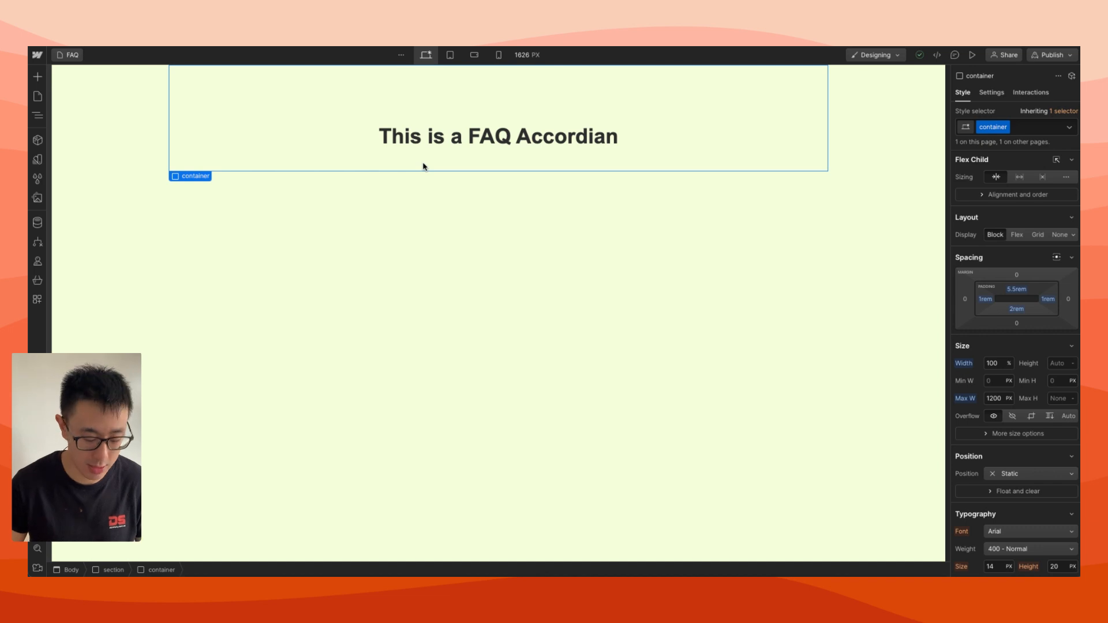
key(super+k)
text(div)
key(Return)
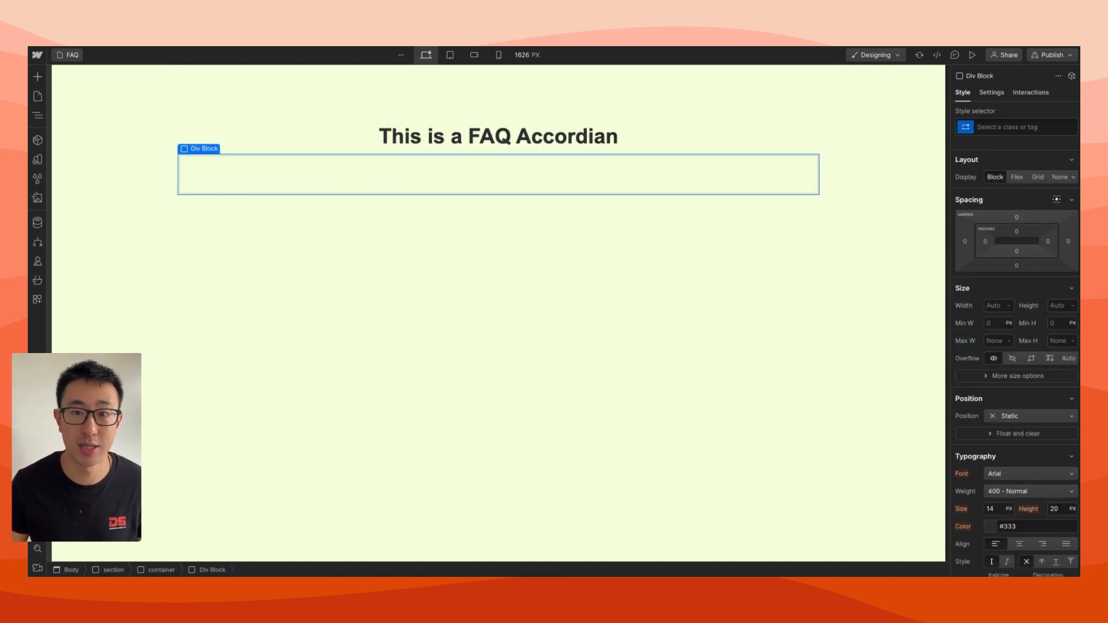
Give the new Div Block the class faq-wrapper and set its top margin to 3rem
click(990, 124)
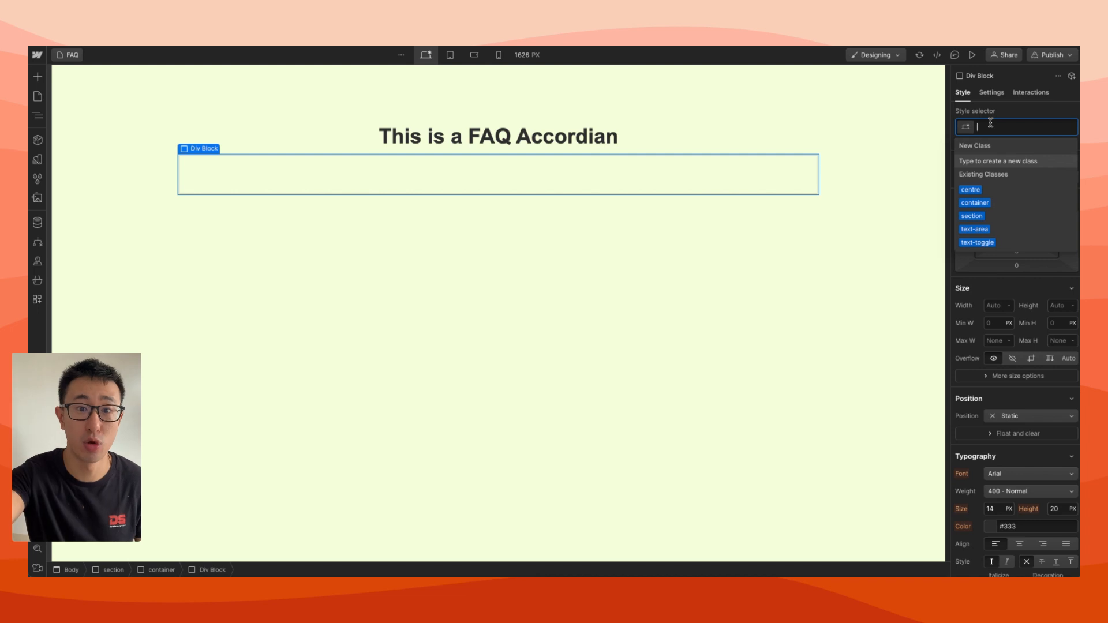
text(faq-w)
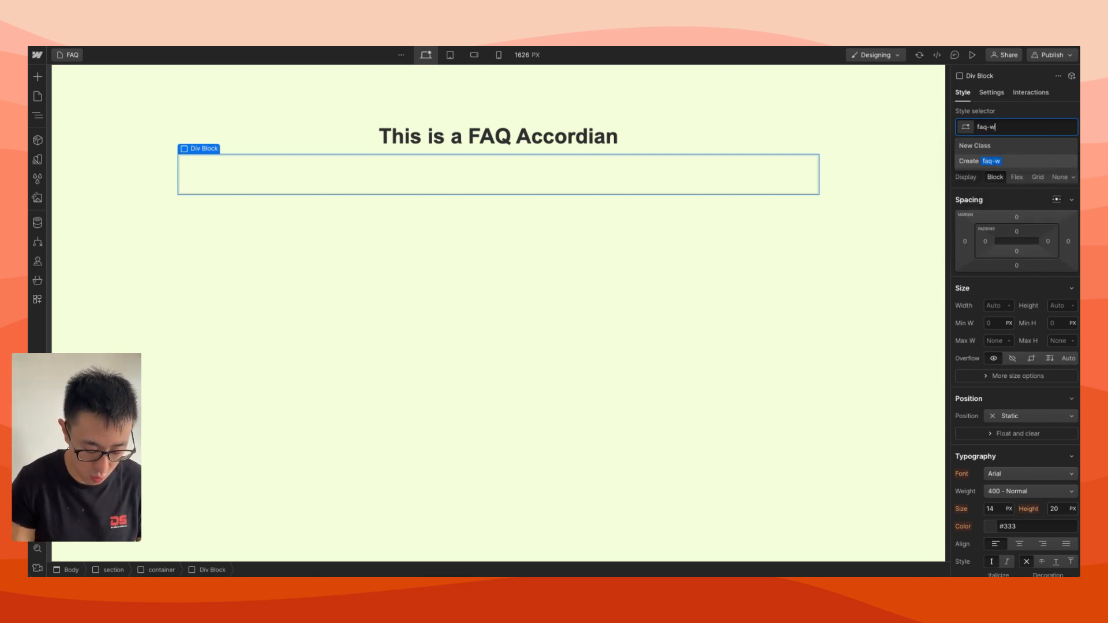
text(rapper)
key(Return)
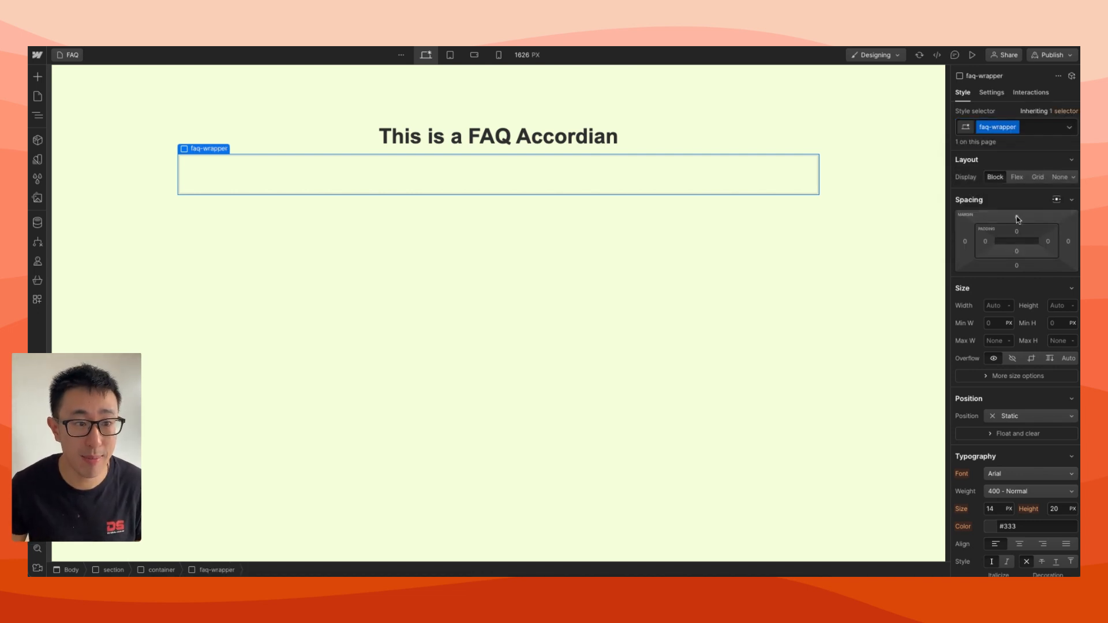
click(1016, 217)
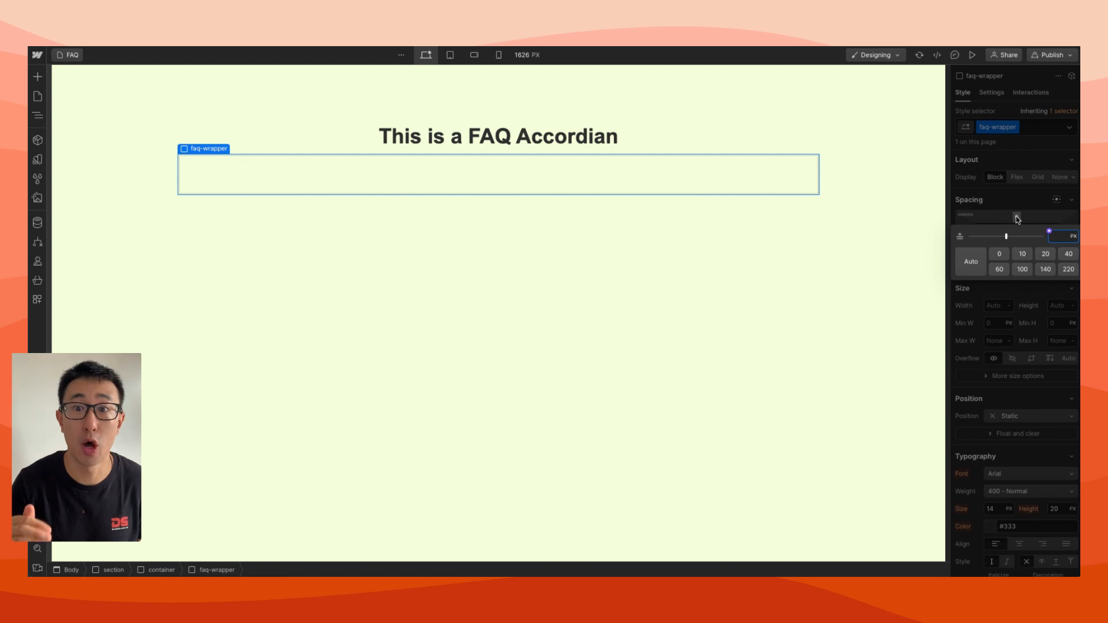
text(3rem)
key(Return)
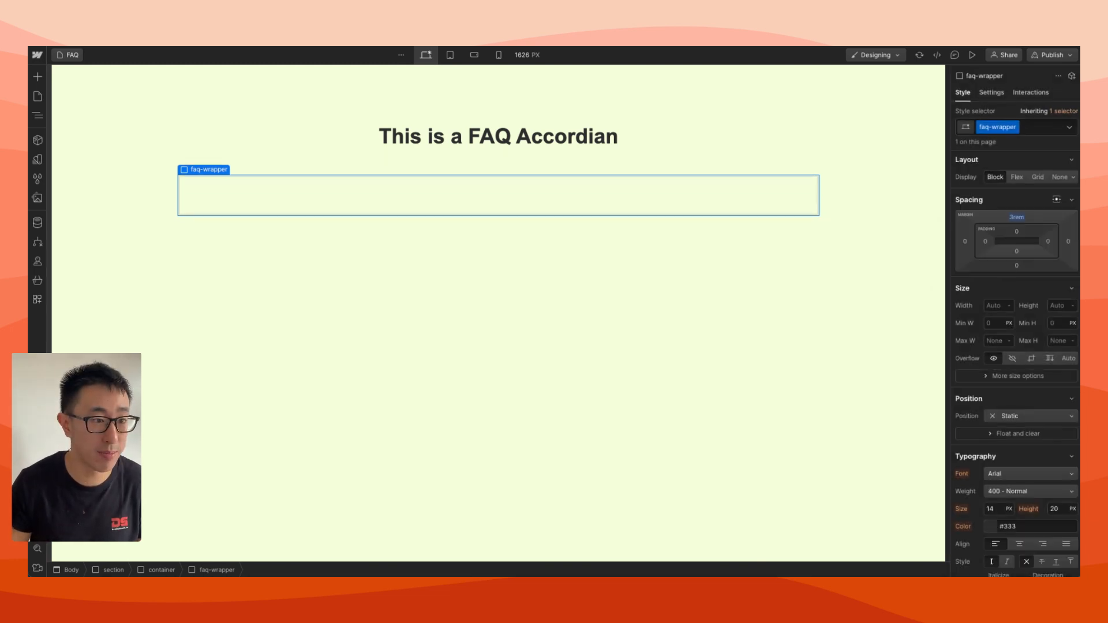
Add a Div Block inside faq-wrapper and give it the class faq-item
key(super+e)
text(div)
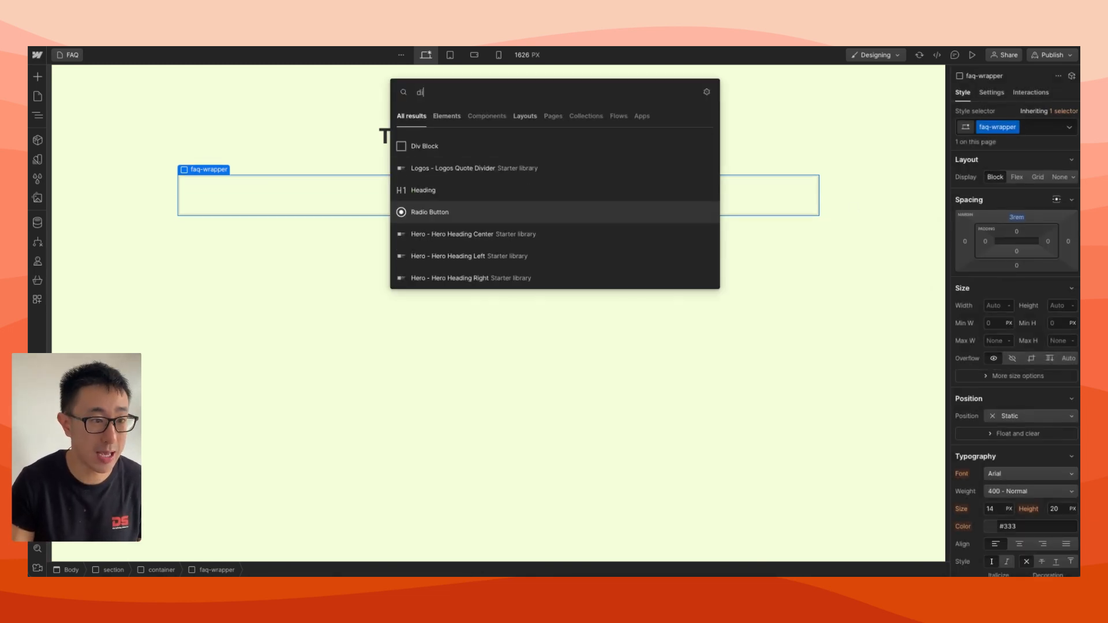
key(Return)
click(1039, 132)
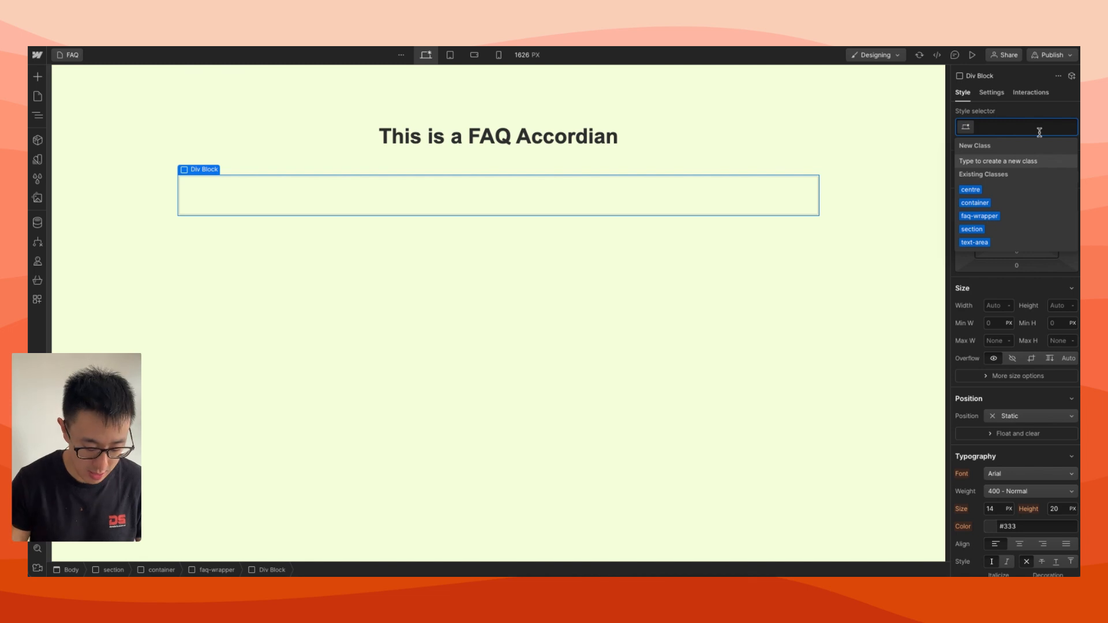
text(faq-item)
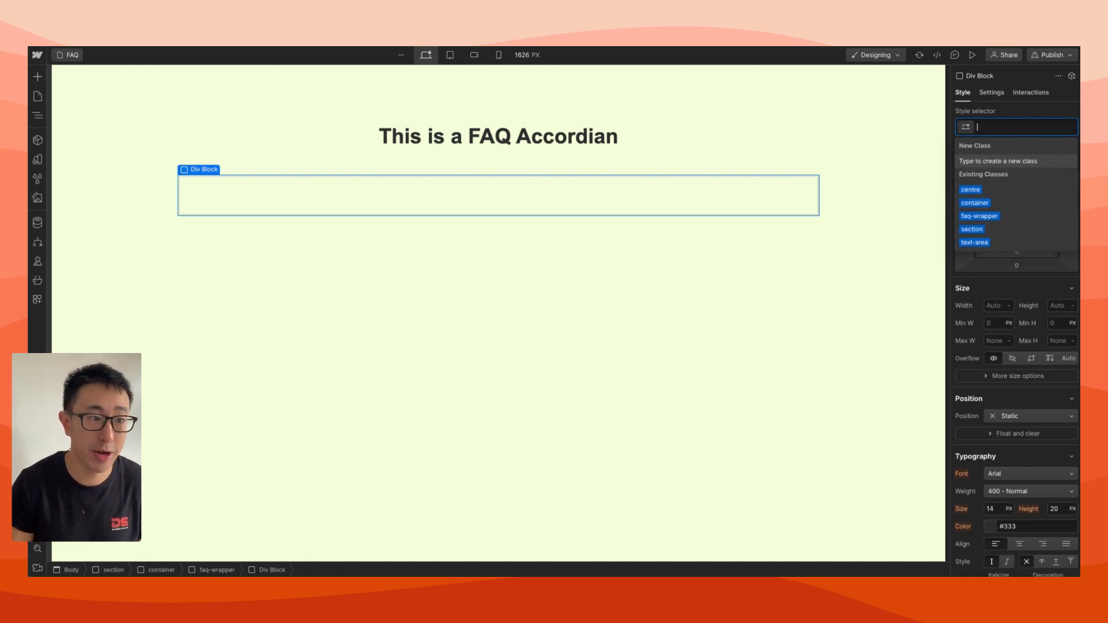
key(Return)
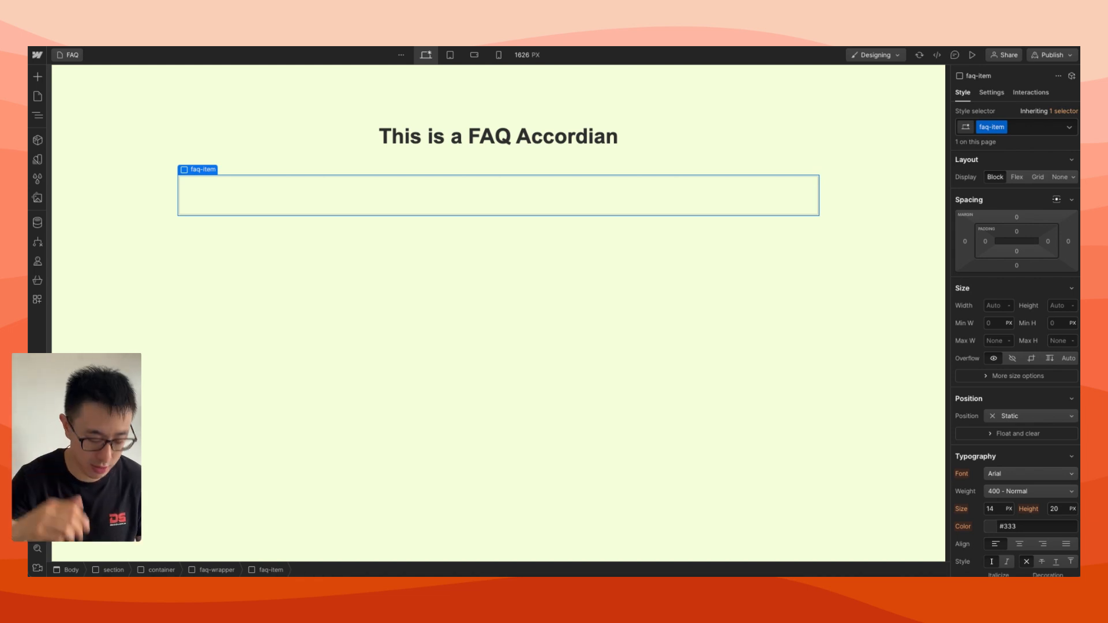
Nest a Div Block inside faq-item and give it the class faq-question
key(super+e)
text(div)
key(Return)
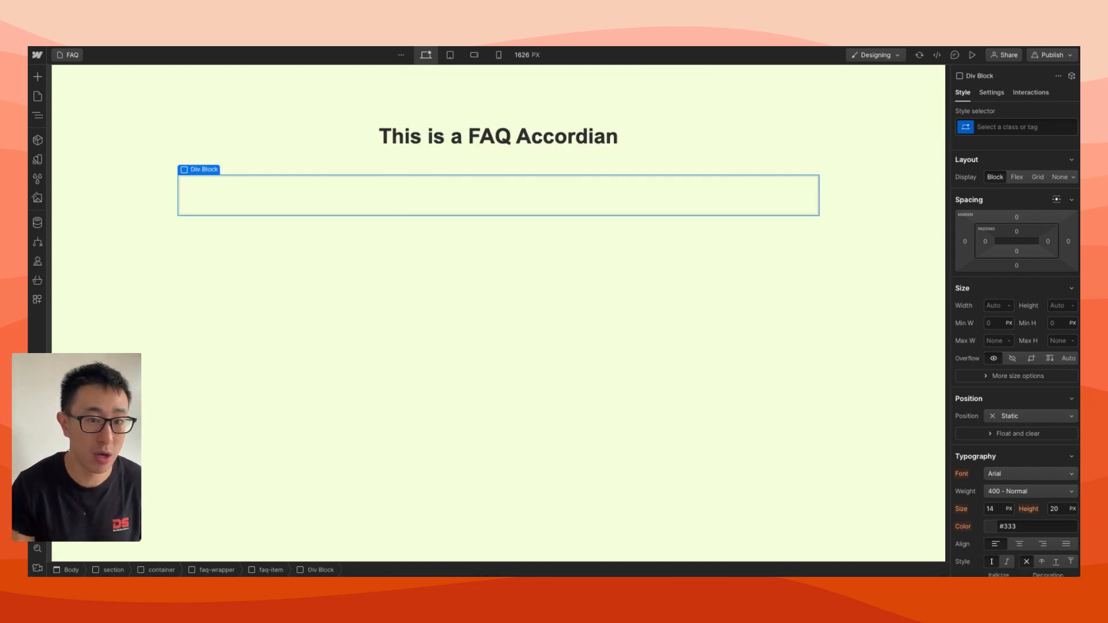
key(super+Return)
text(faq-question)
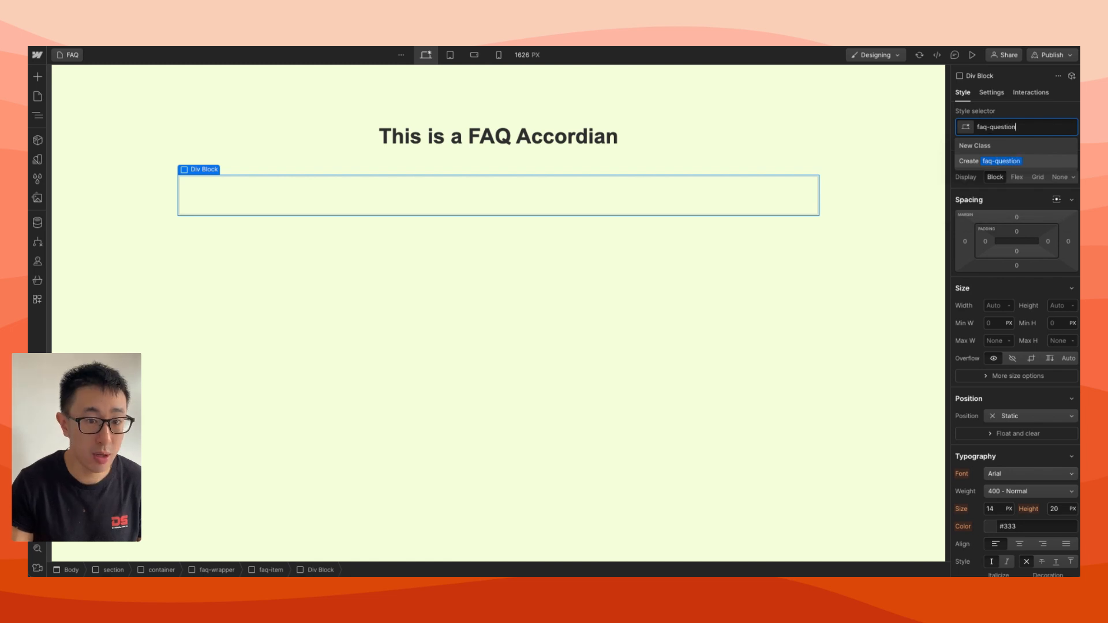
key(Return)
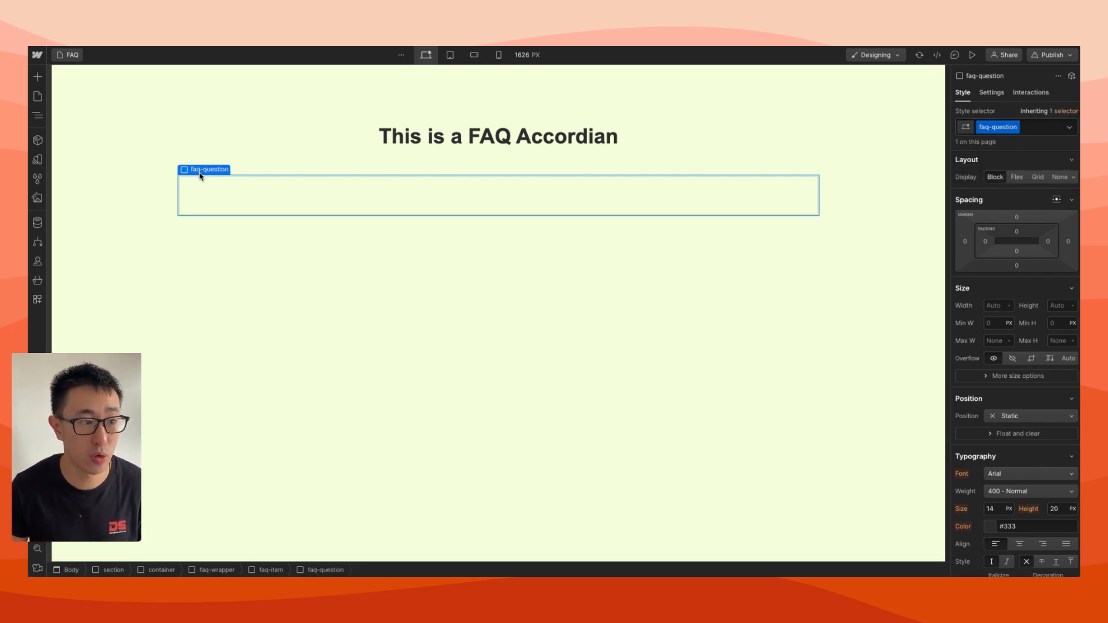
Duplicate the faq-question block, then duplicate the lower copy's class and rename it faq-answer
key(super+d)
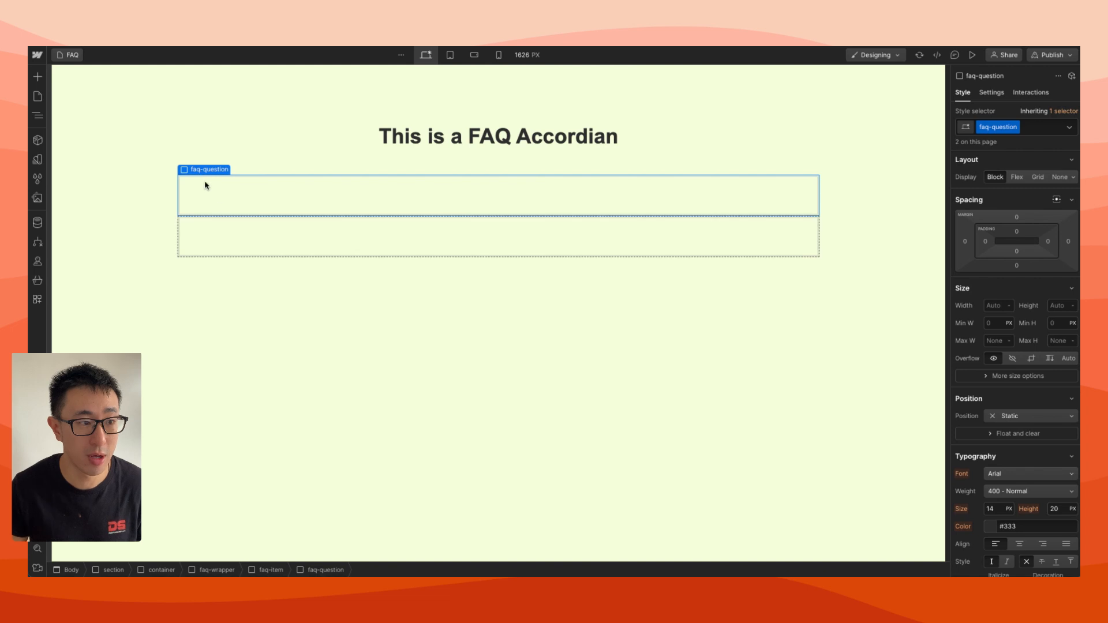
click(220, 223)
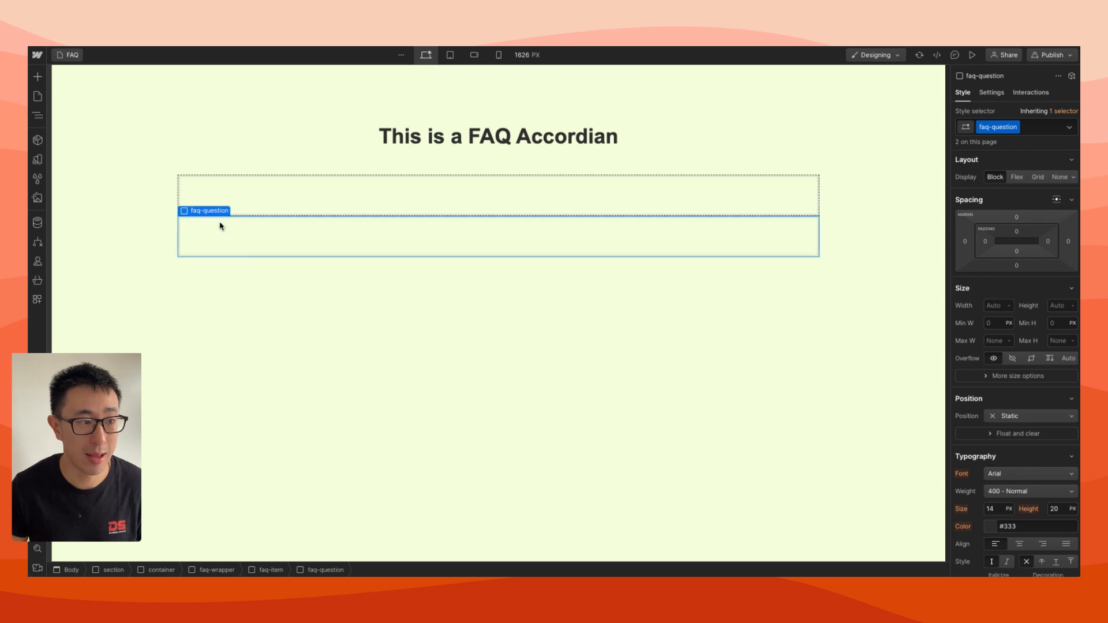
click(1016, 128)
click(1012, 155)
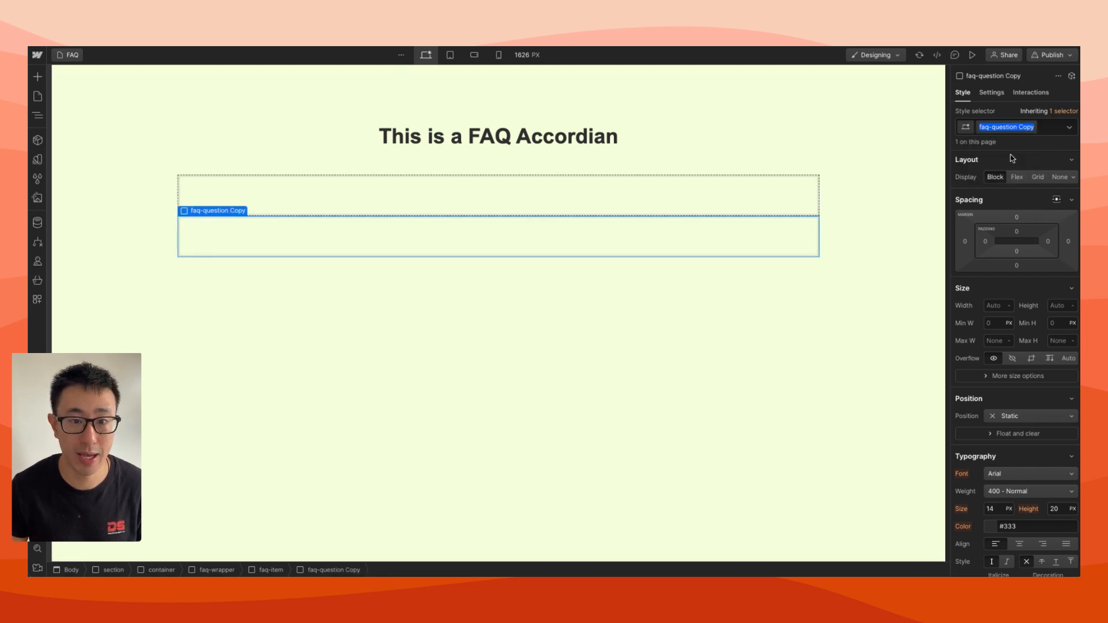
text(f)
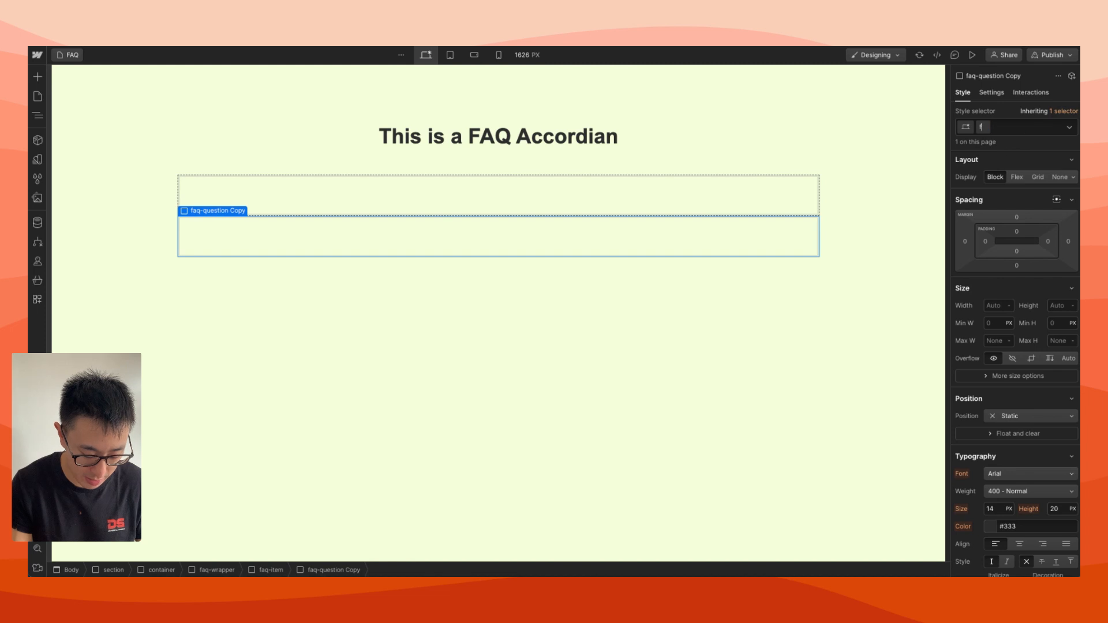
text(aq-answer)
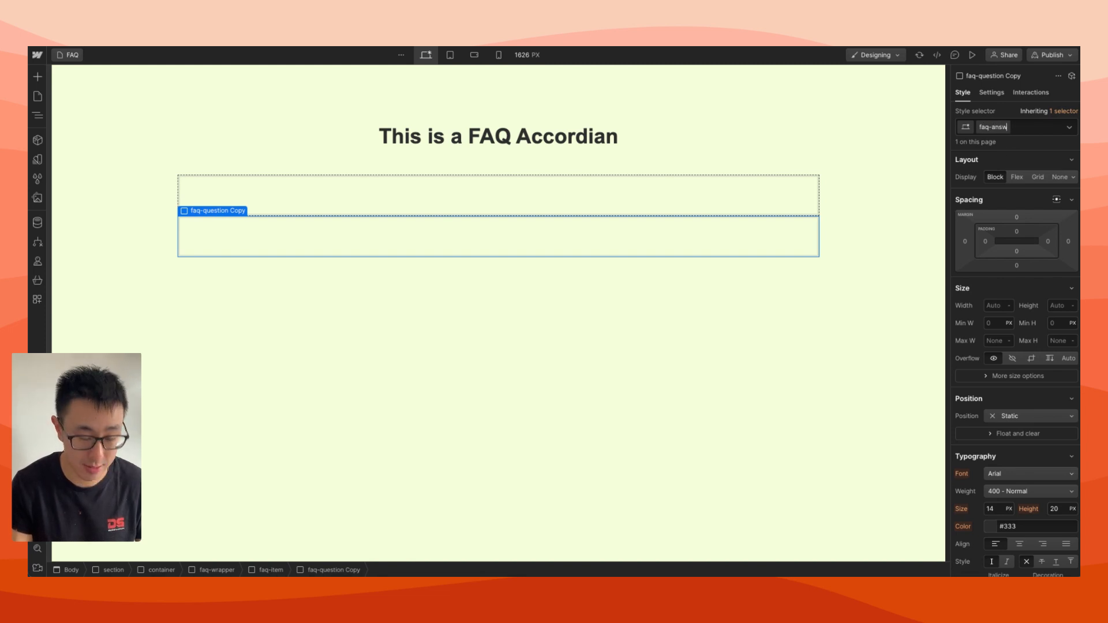
key(Return)
Insert a Text Block inside the faq-question block
click(727, 191)
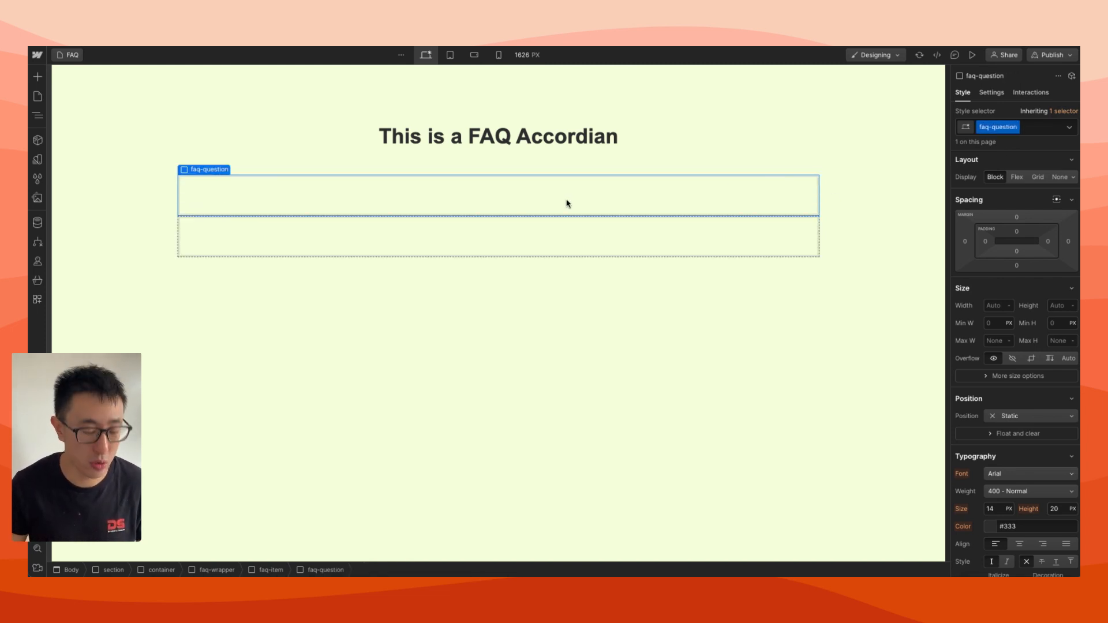
key(ctrl+e)
text(text)
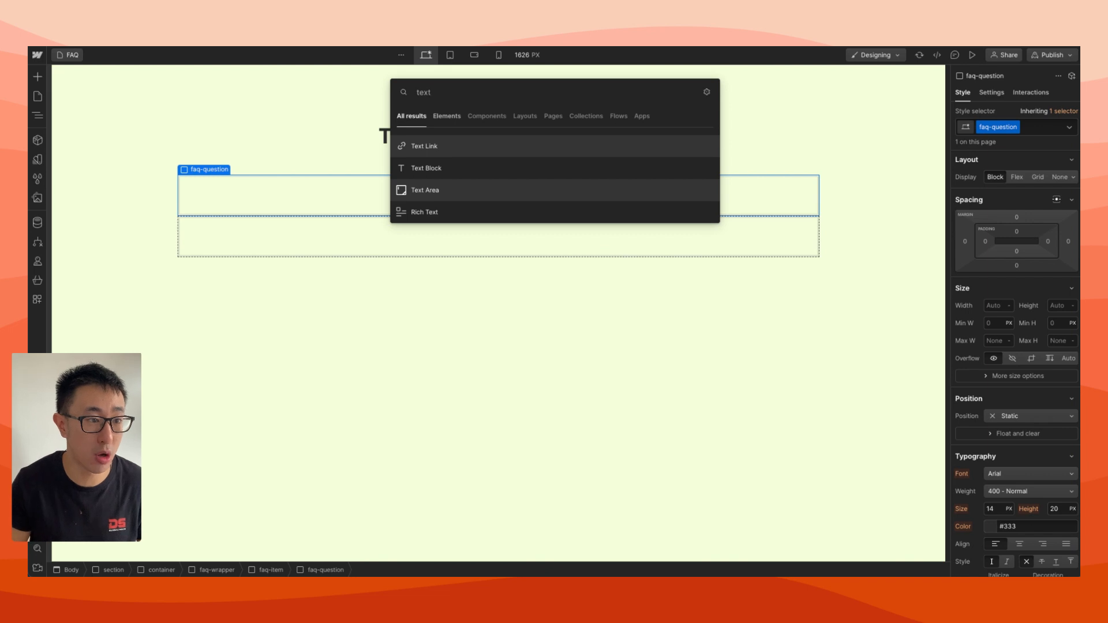
click(502, 168)
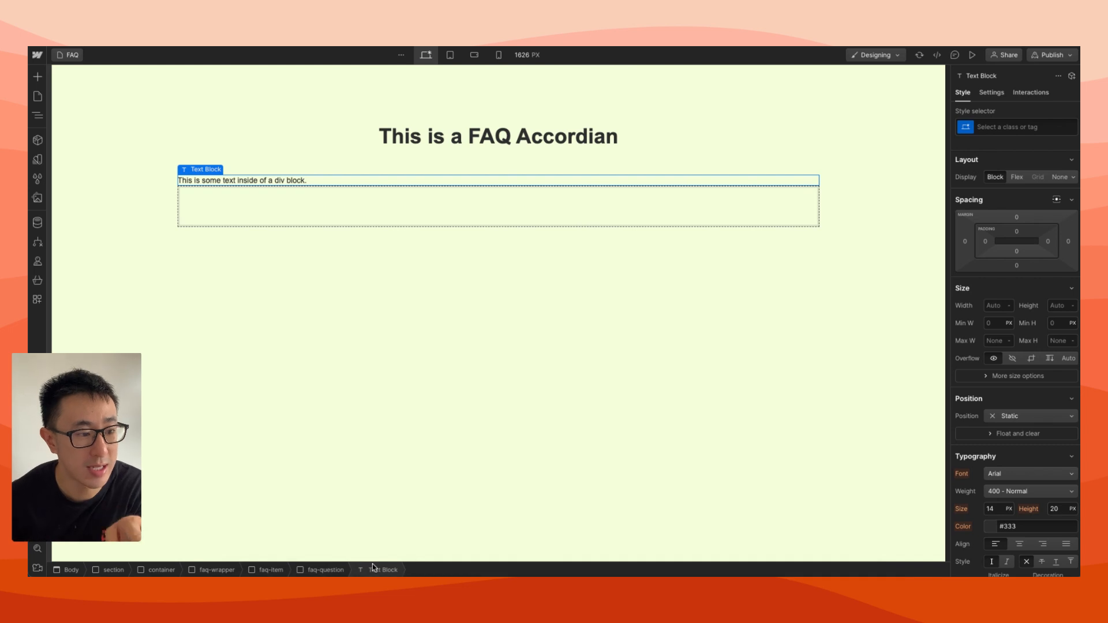
click(328, 570)
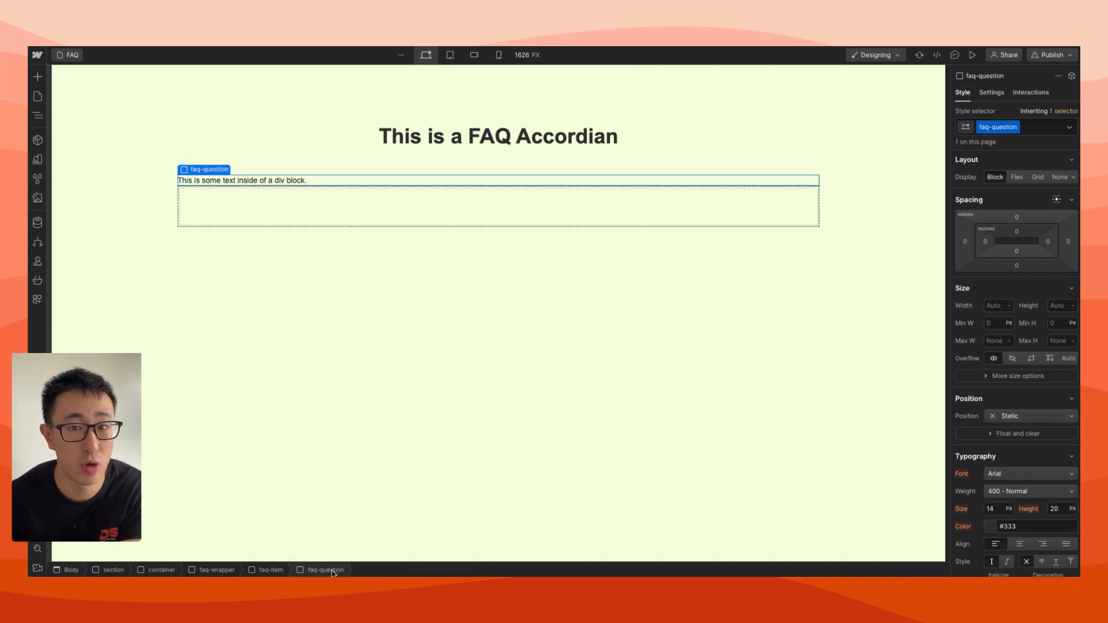
click(267, 179)
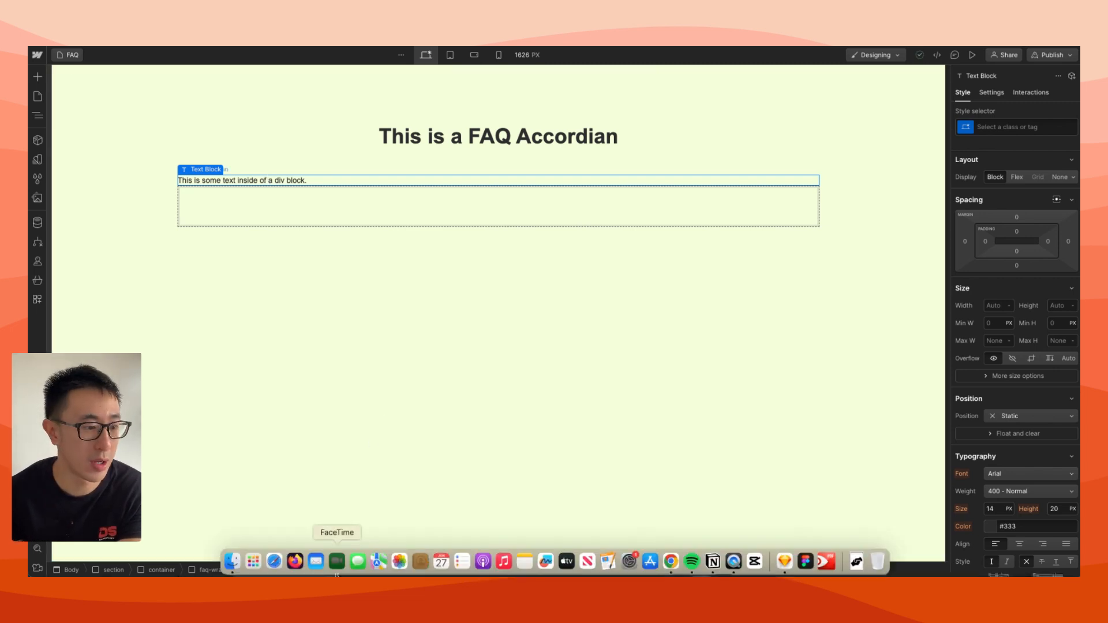
right_click(337, 559)
click(288, 451)
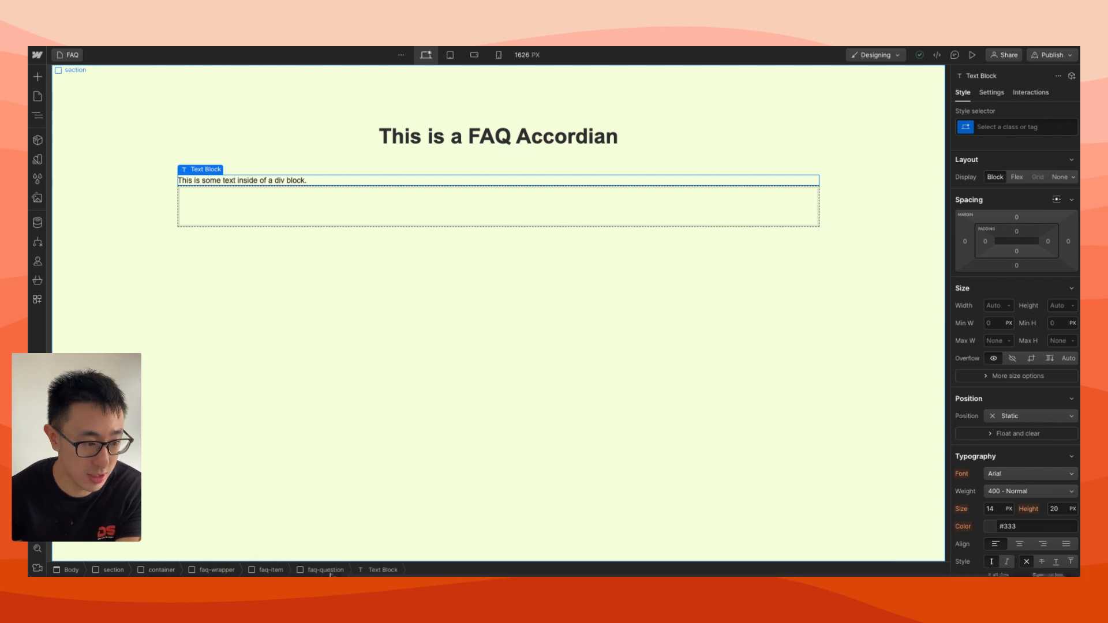
Set the faq-question block's font size to 3.2 rem and its line height to 1.5
click(325, 569)
scroll(1015, 404, down, 1)
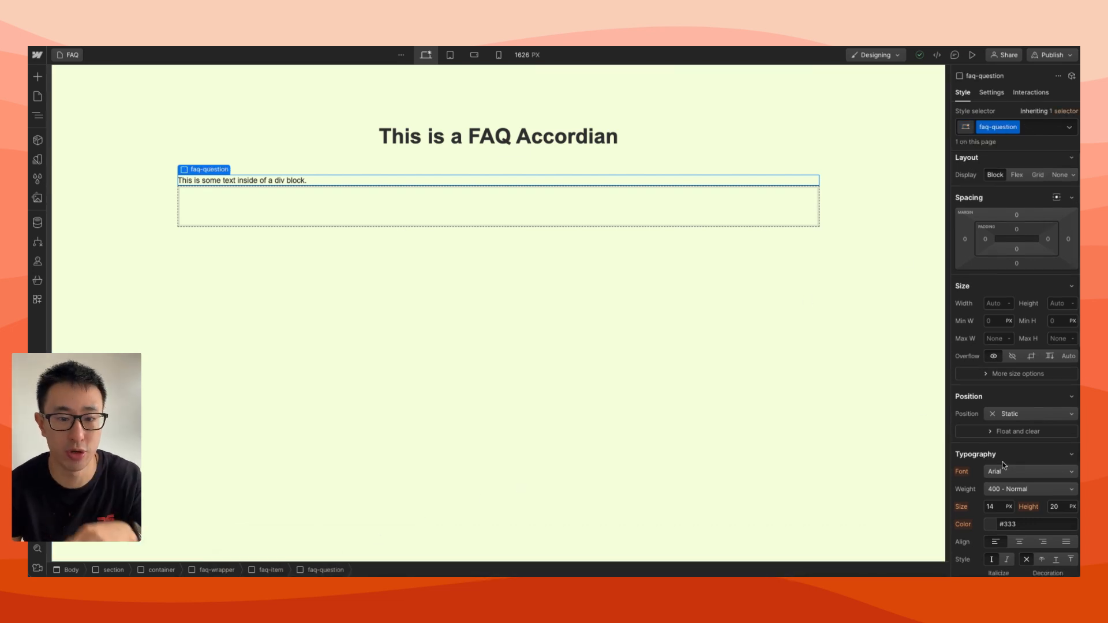
click(1001, 500)
text(3)
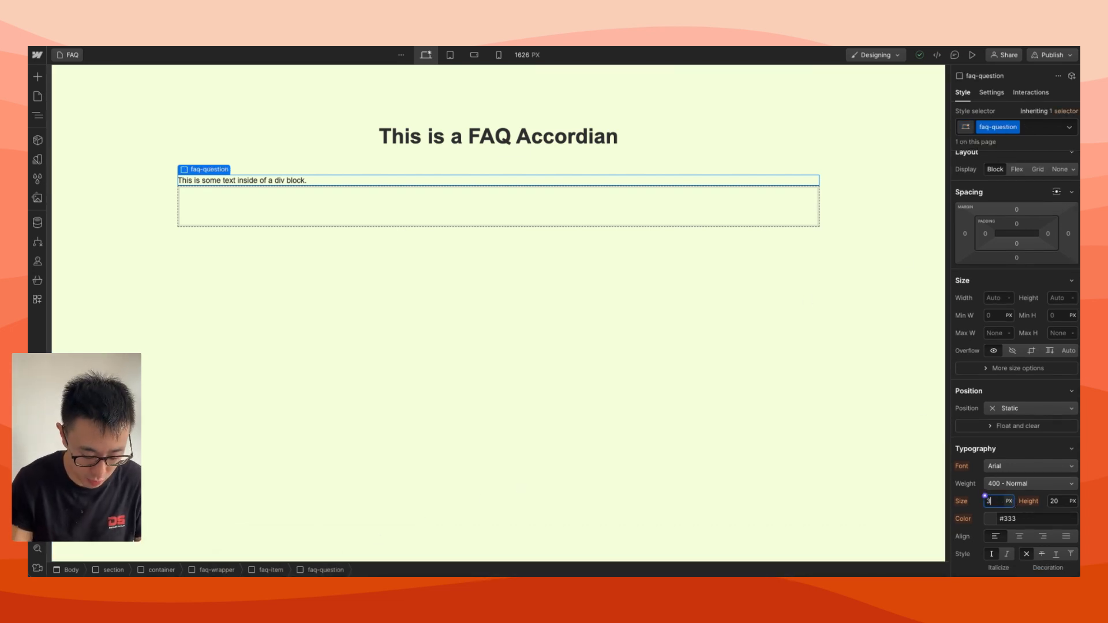
text(.2rem)
key(Return)
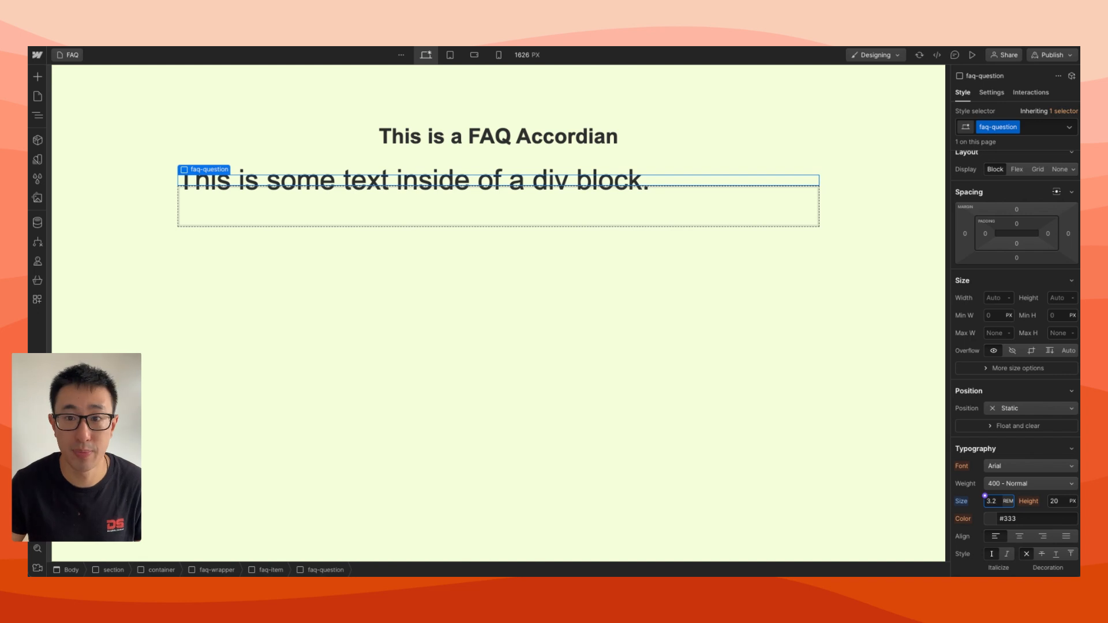
click(1060, 503)
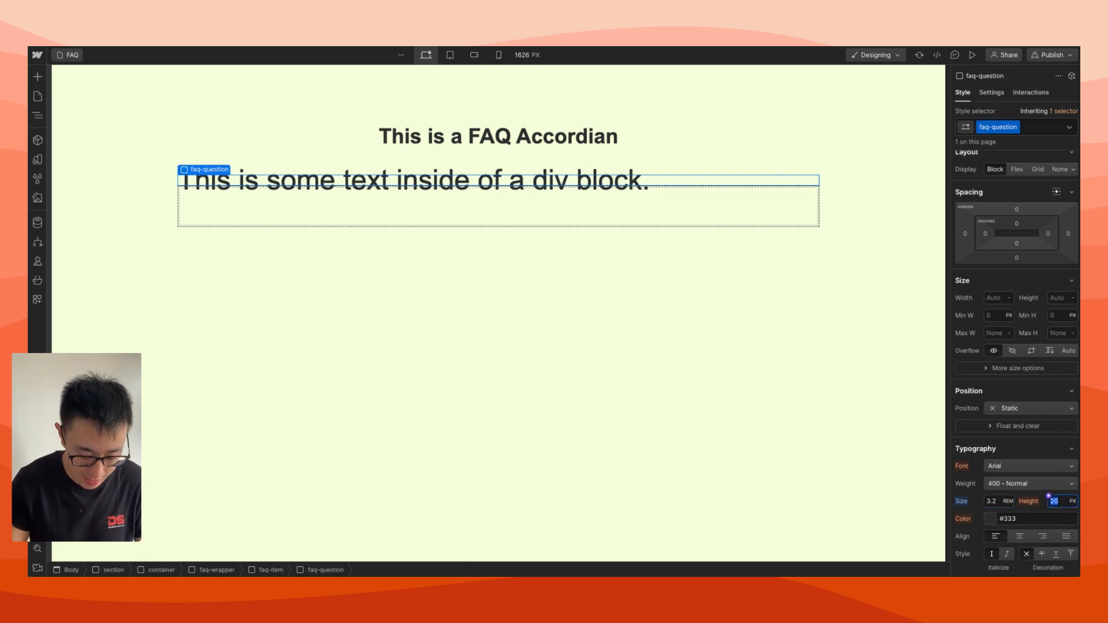
text(1.5)
key(Return)
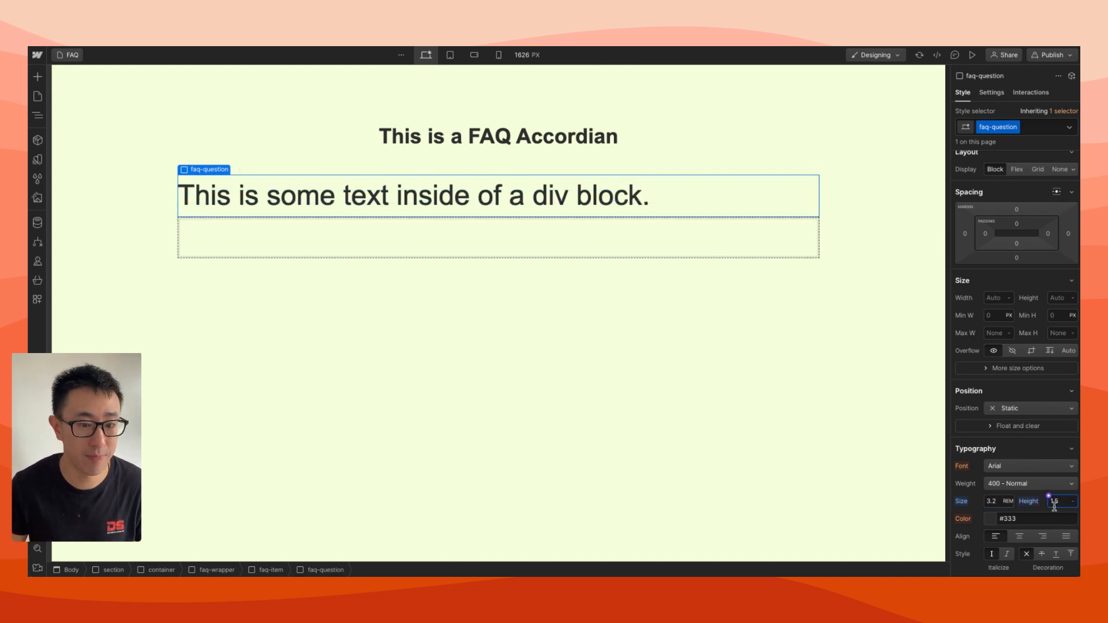
Try a font size of 2.2 rem on the faq-question block and settle on 1.8 rem
click(993, 502)
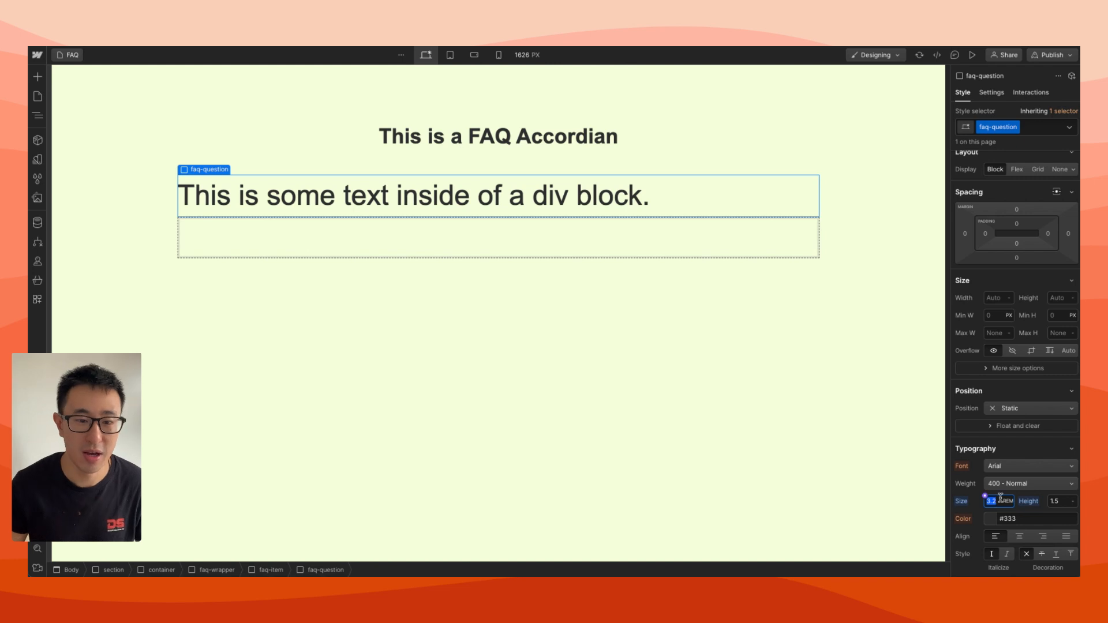
text(2.2)
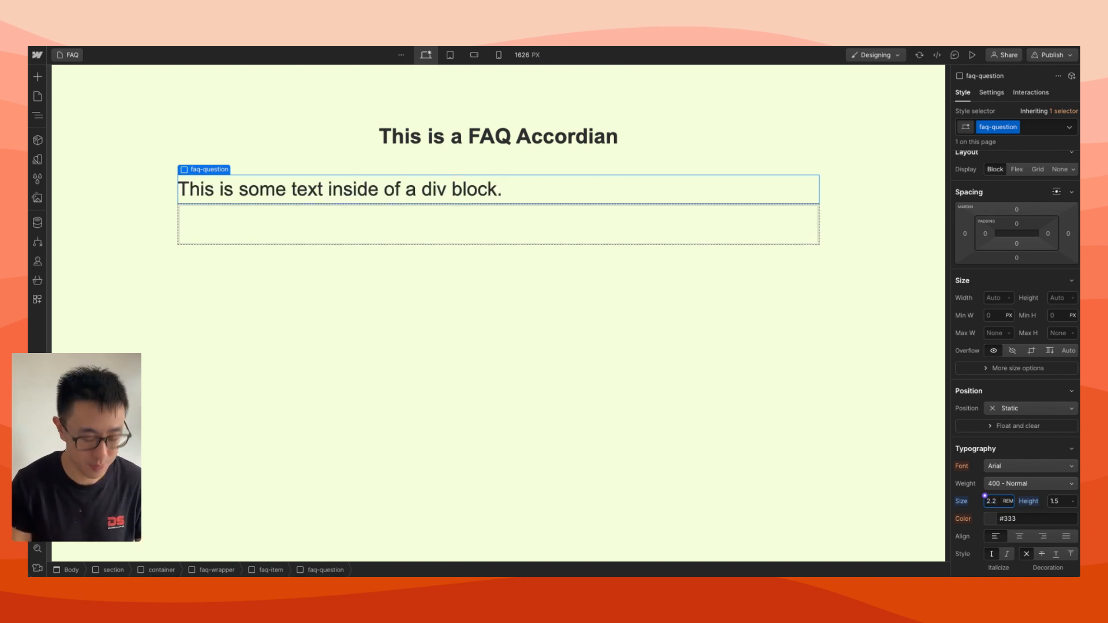
key(BackSpace)
key(BackSpace)
key(BackSpace)
text(1.8)
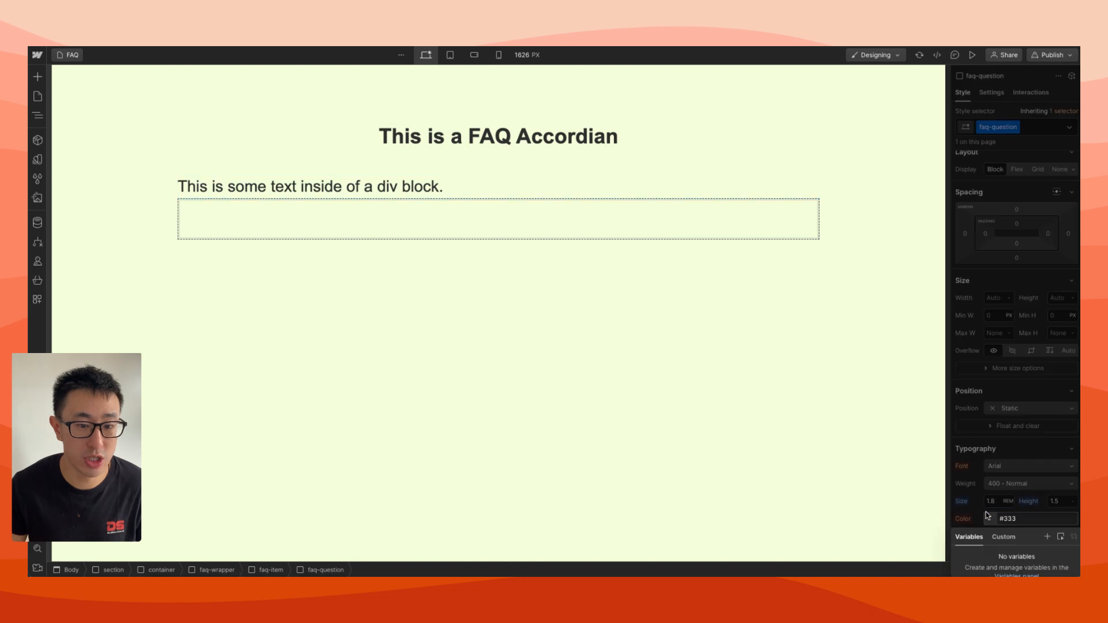
Change the faq-question block's text color to the red #ff5e5e
click(989, 518)
drag(1035, 356, 1032, 340)
click(487, 206)
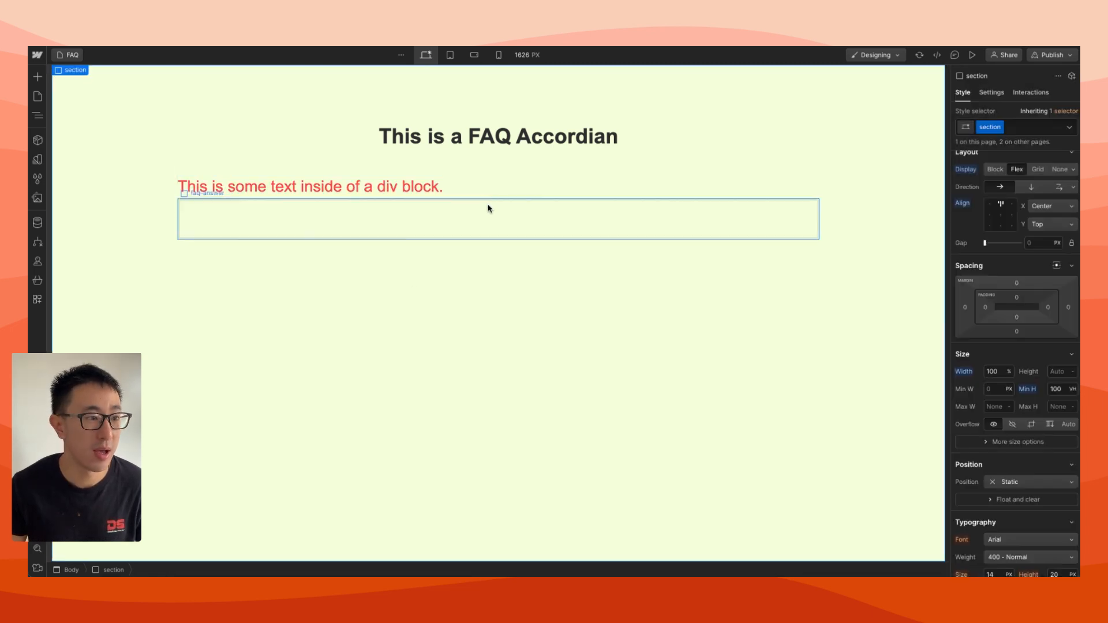
click(553, 179)
Insert a Text Block inside the empty faq-answer block
click(407, 223)
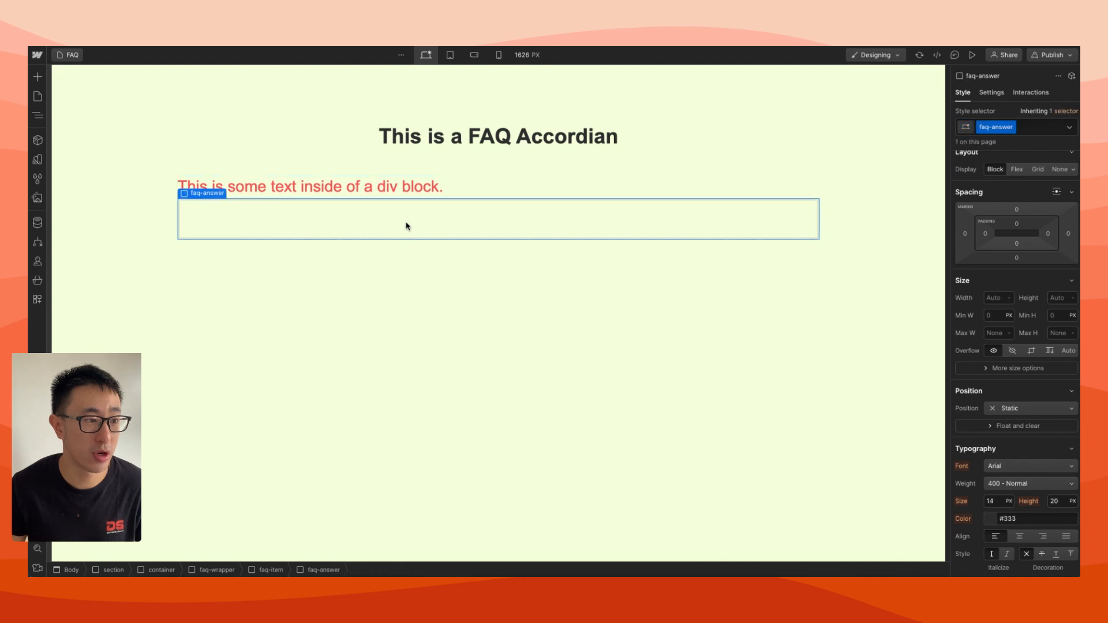
key(super+e)
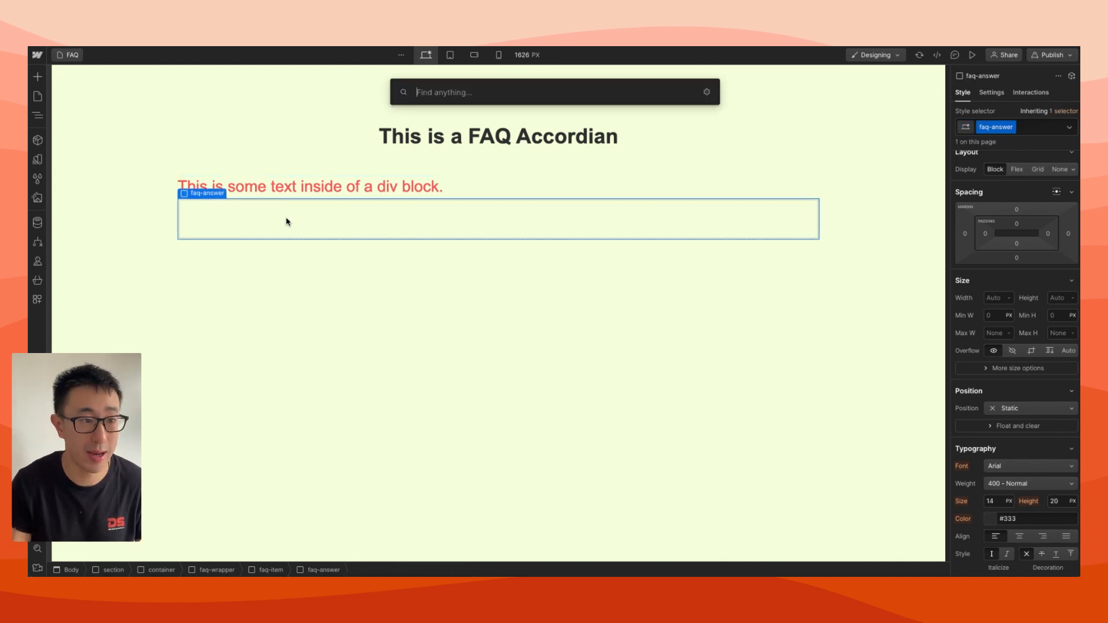
text(text)
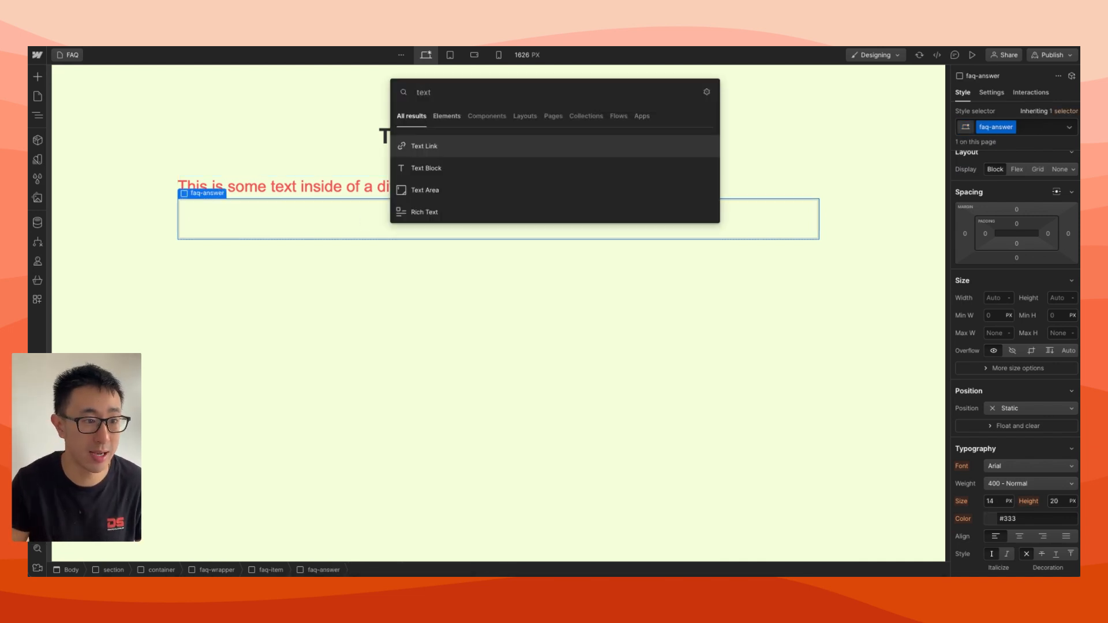
key(Down)
key(Return)
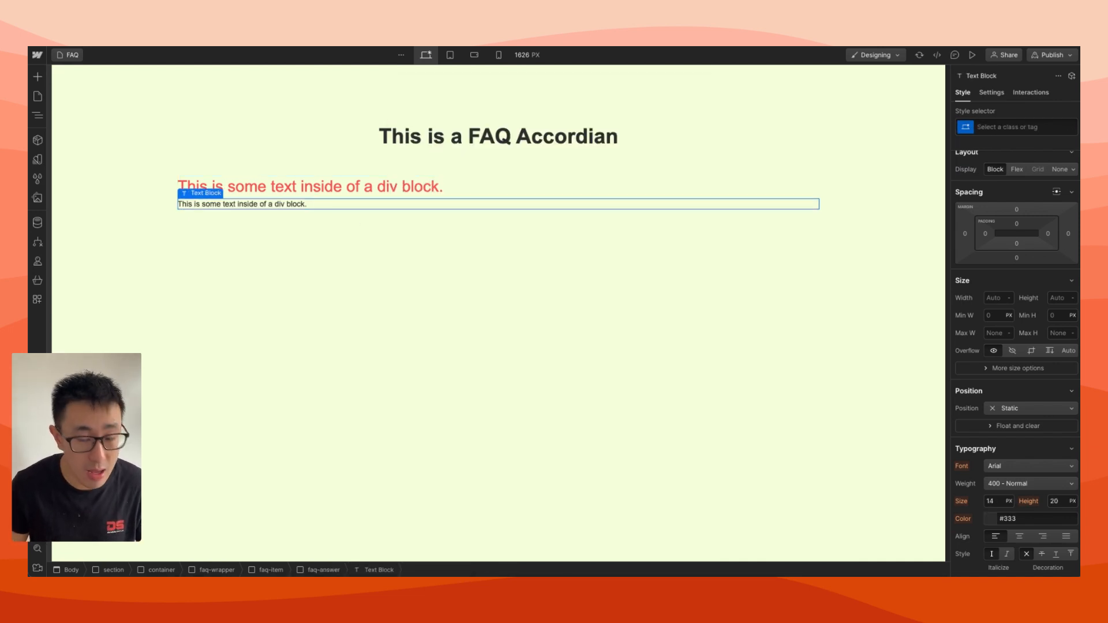
Set the faq-answer block's font size to 1.1 rem and its line height to 1.5
click(316, 571)
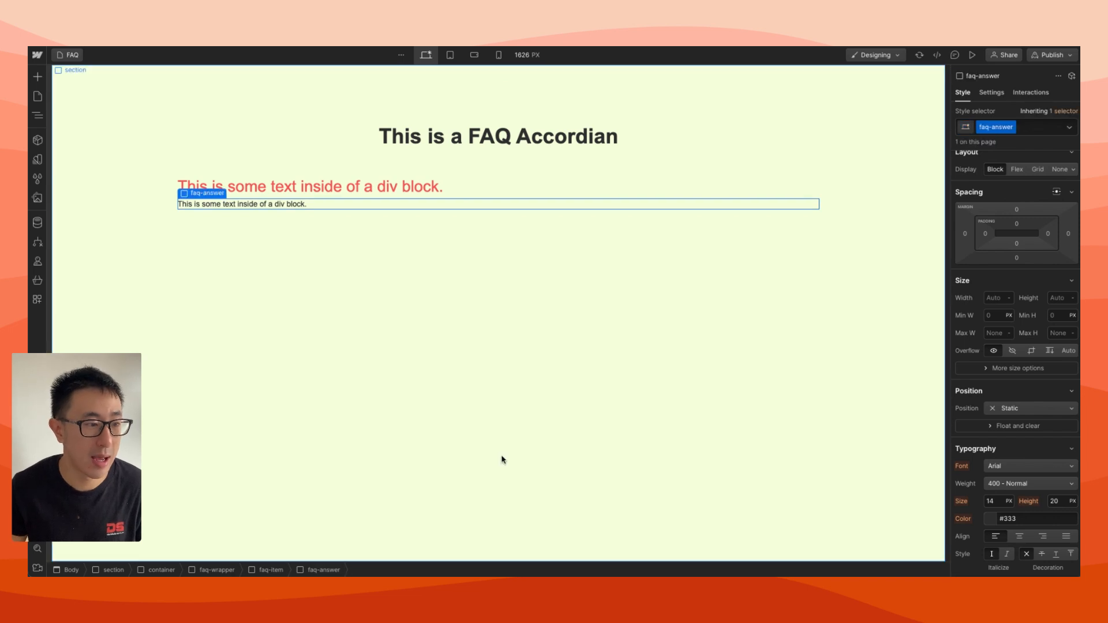
click(996, 502)
text(1)
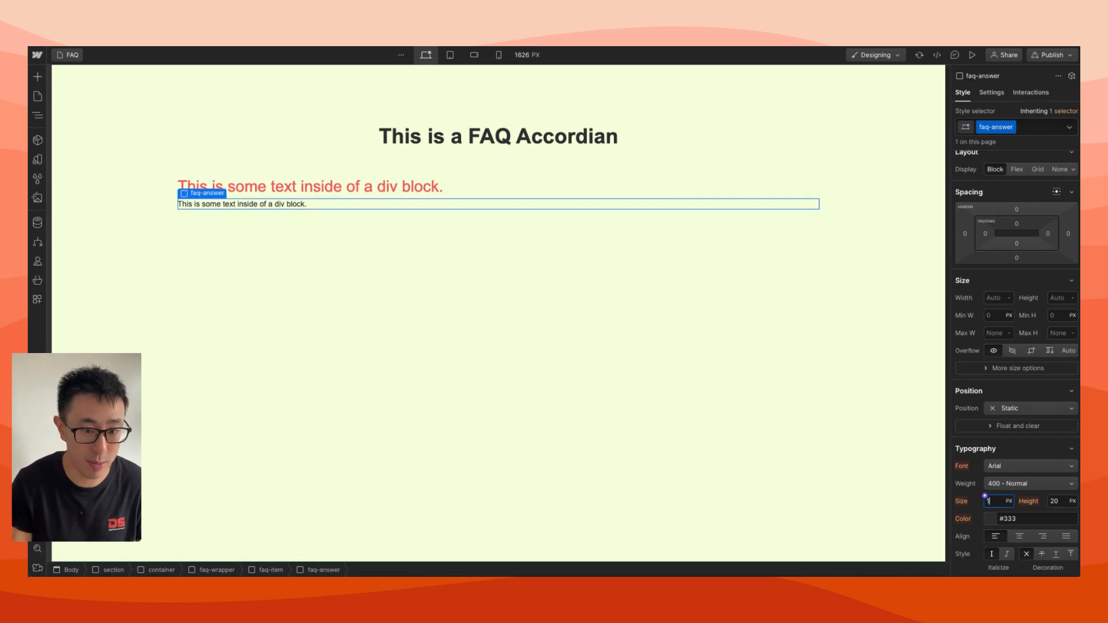
text(.1rem)
key(Return)
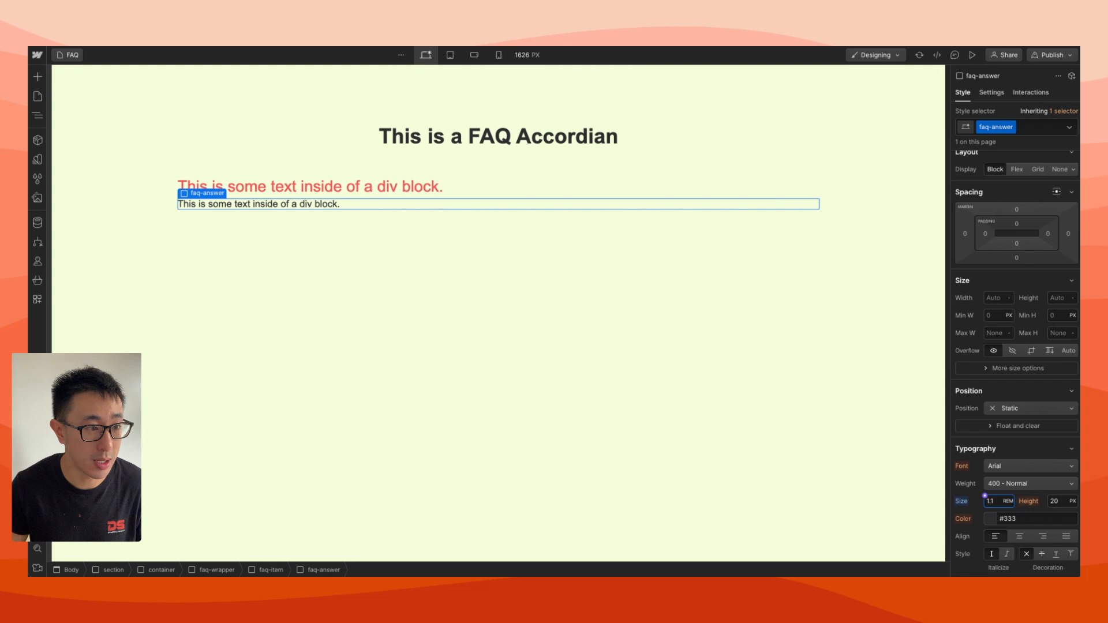
click(1064, 501)
text(1.5)
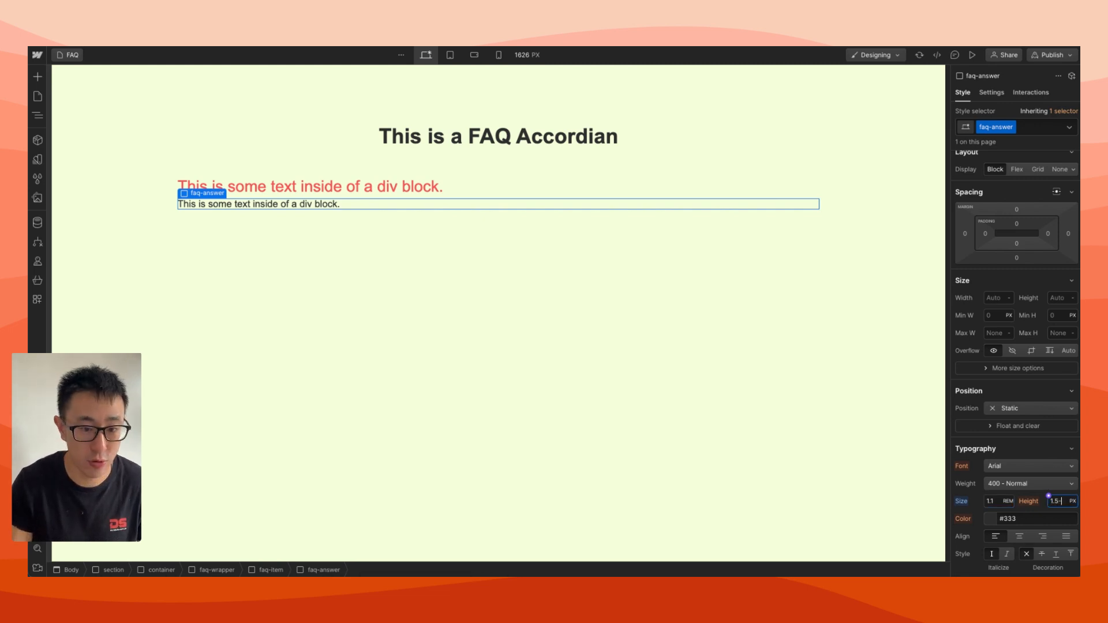
key(Return)
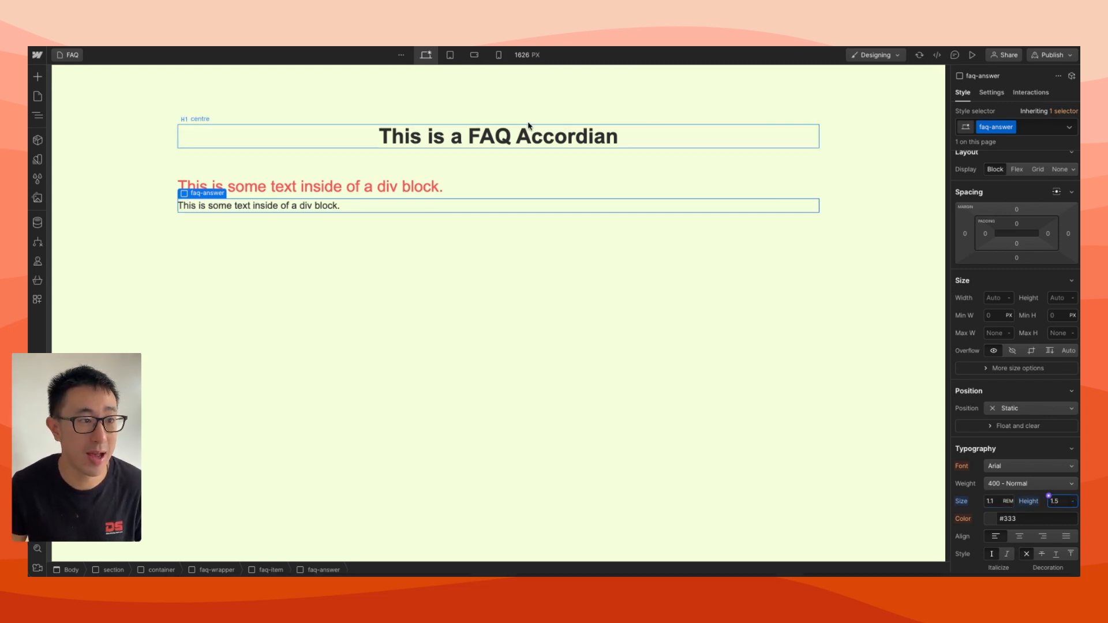
Replace the placeholder text in the faq-question block with "Who is Mr Robot?"
click(297, 136)
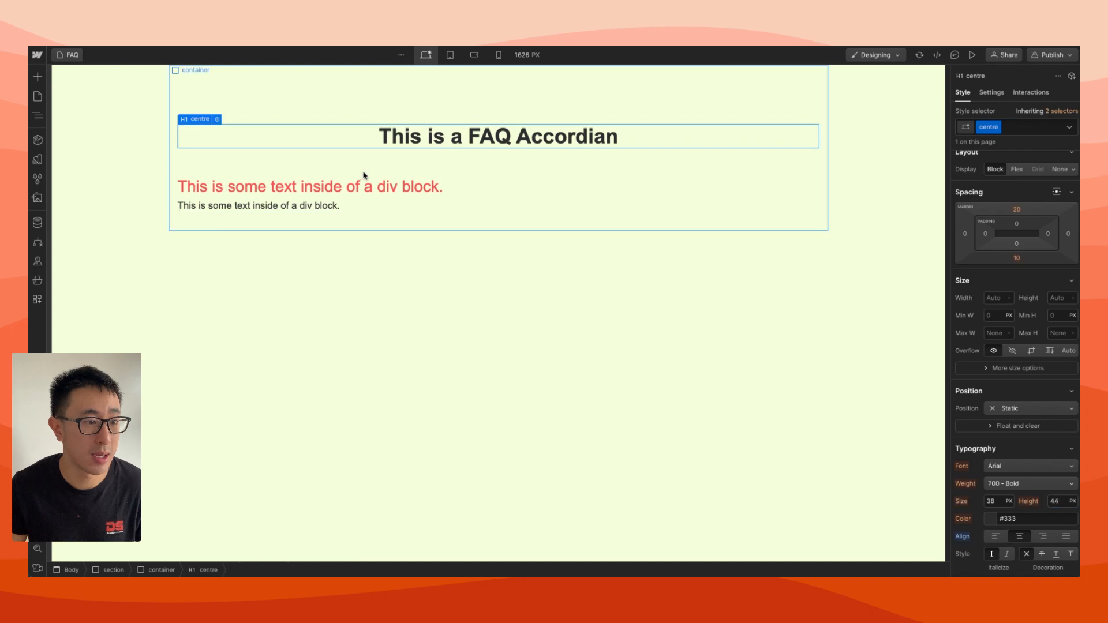
click(363, 185)
double_click(359, 186)
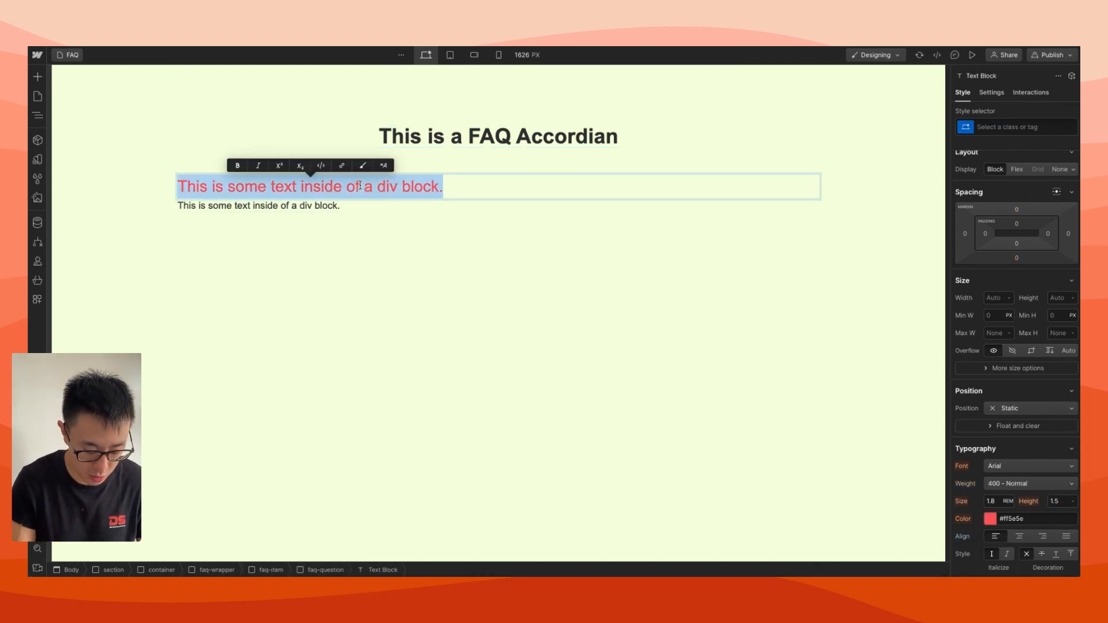
text(Who tus)
key(BackSpace)
key(BackSpace)
key(BackSpace)
text(is )
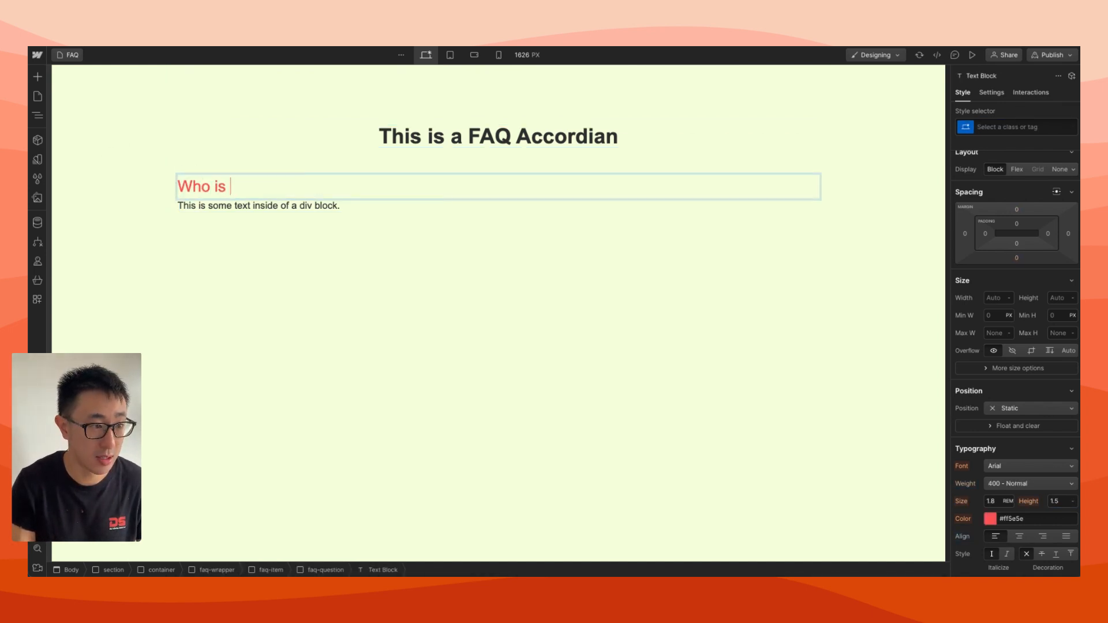
text(Mr Robot?)
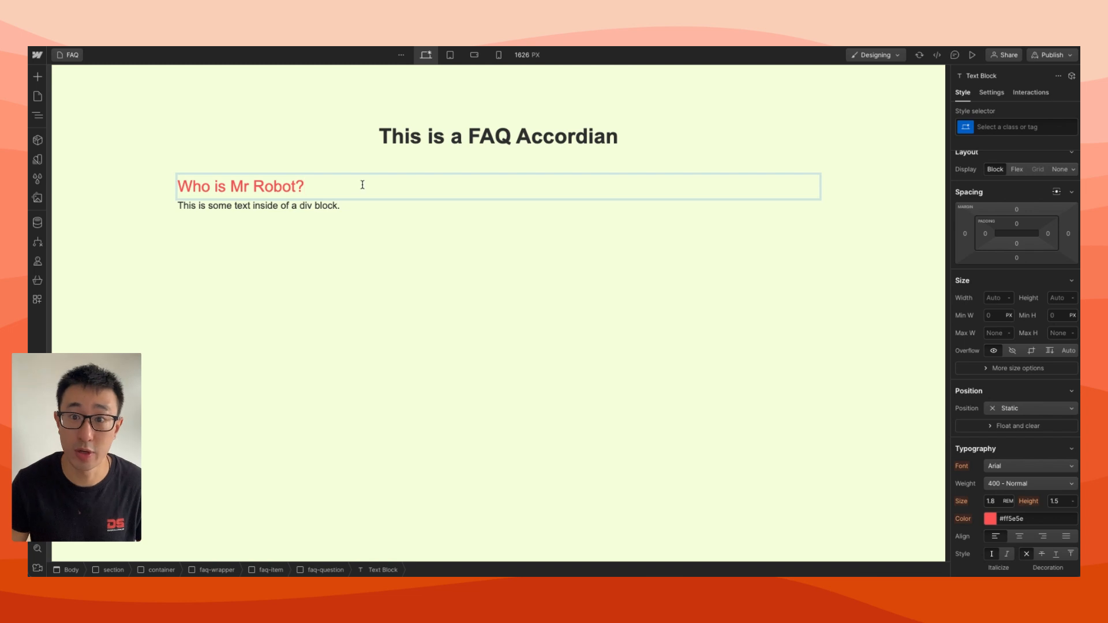
Replace the placeholder text in the faq-answer block with "Mr robot is Rami Malek the actor lol."
double_click(303, 206)
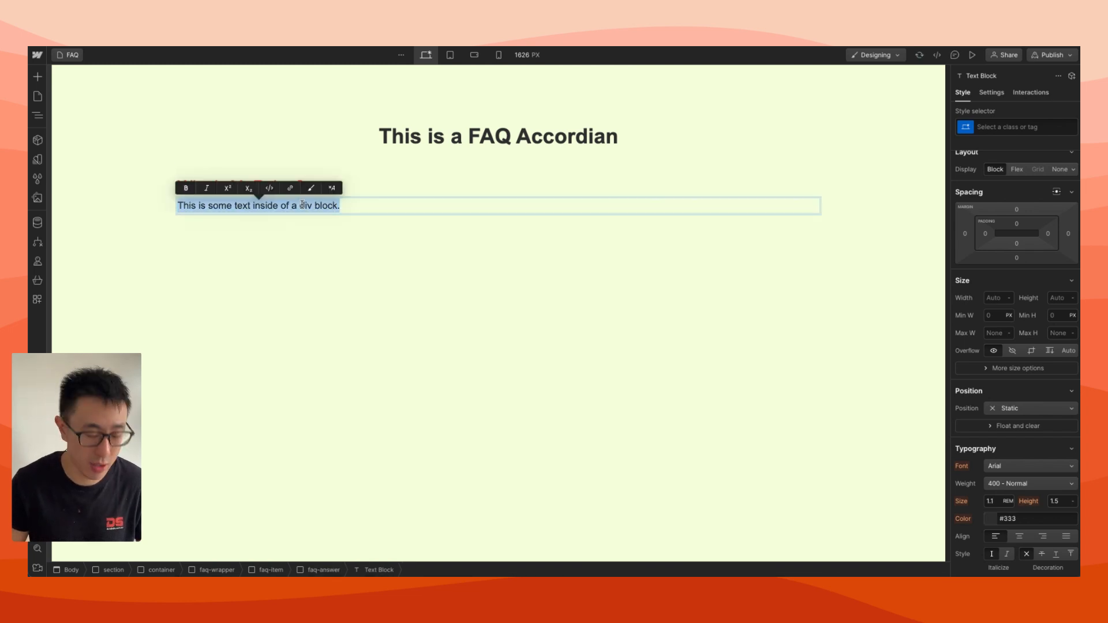
text(Mr robot is )
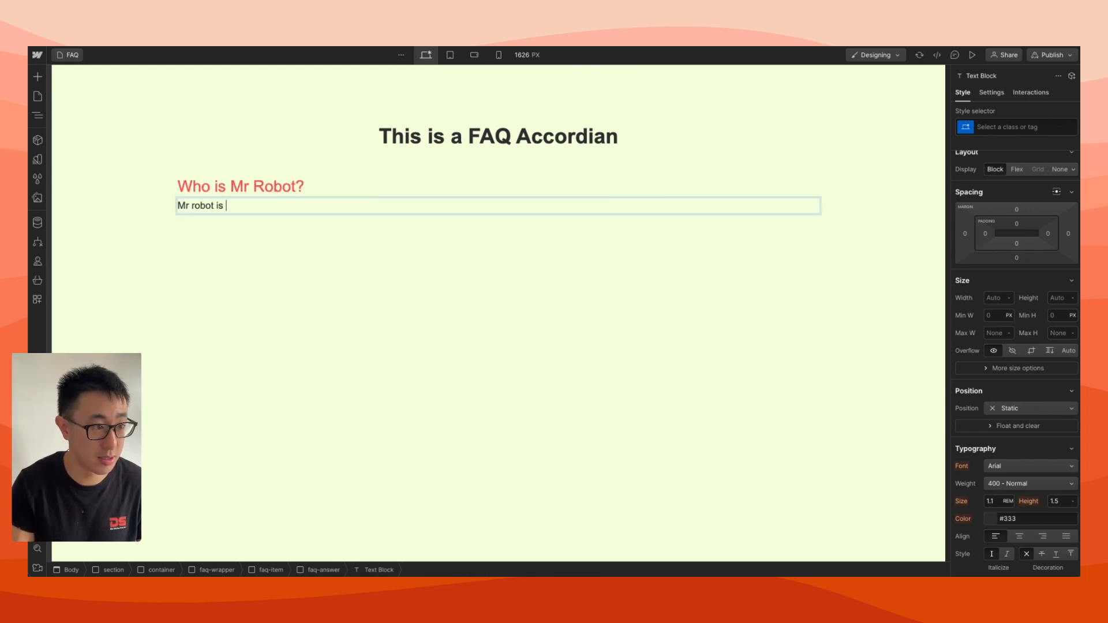
text(Rami Malek )
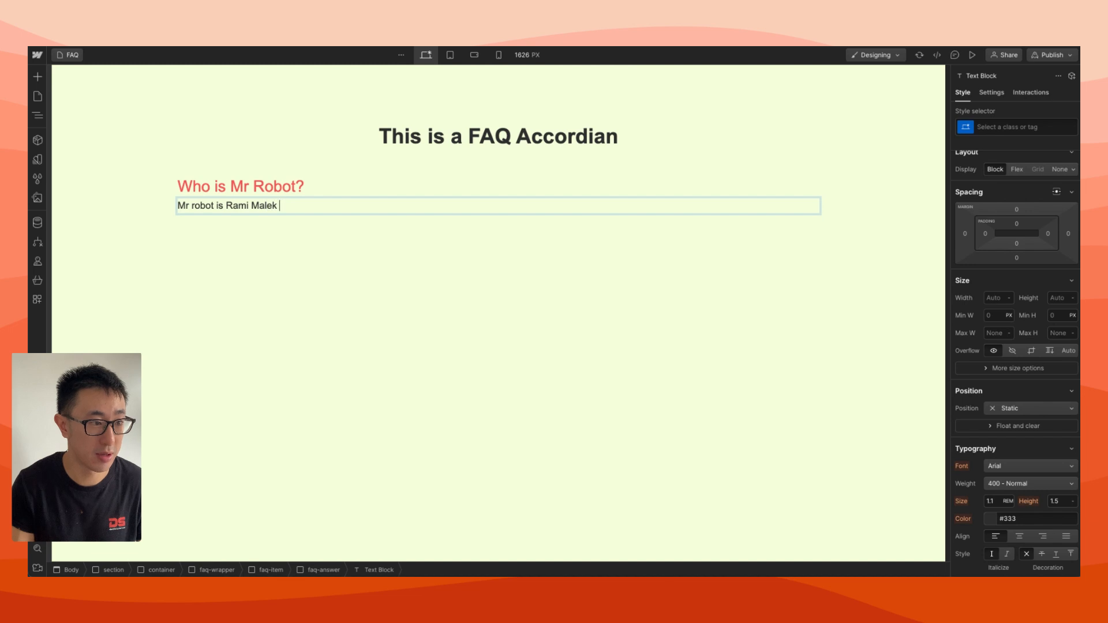
text(the actro)
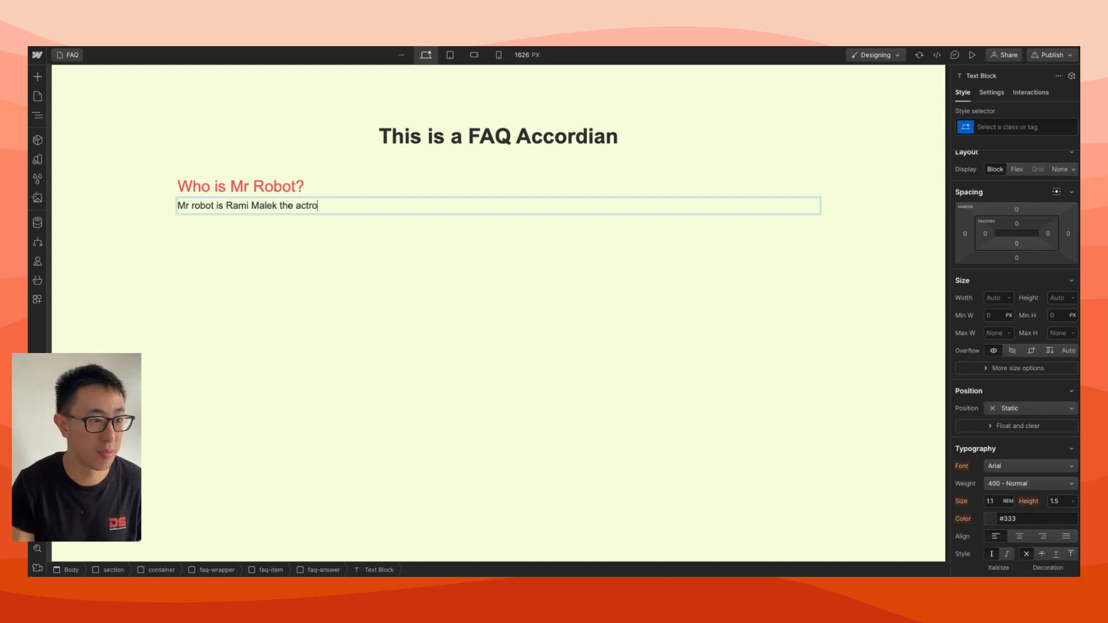
key(BackSpace)
key(BackSpace)
text(or lol.)
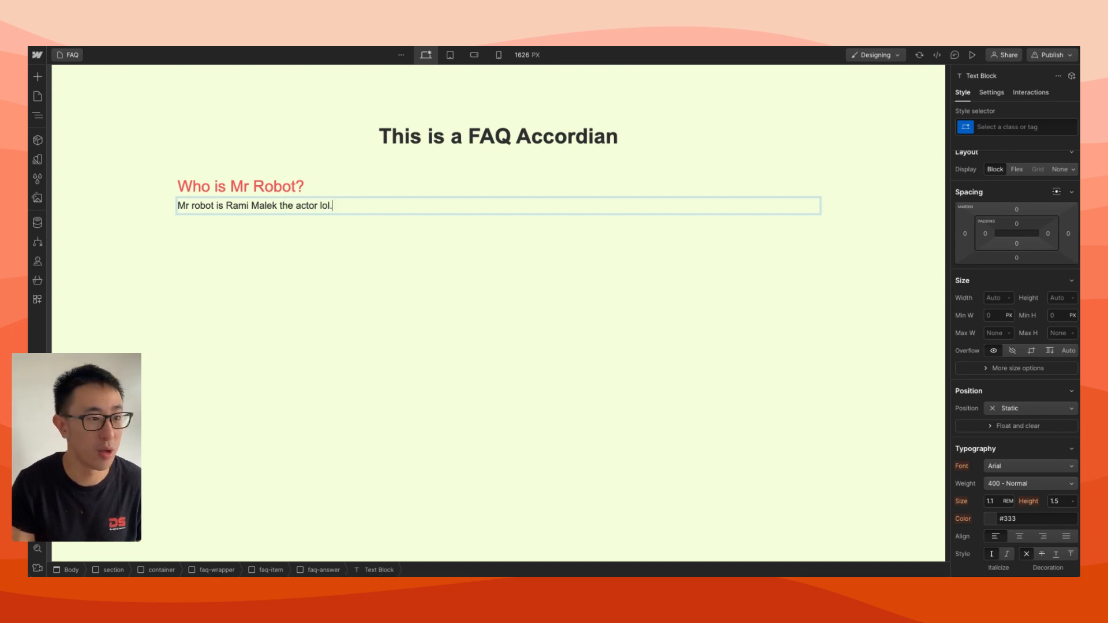
Set the faq-item block's display to Flex with a vertical direction
click(455, 196)
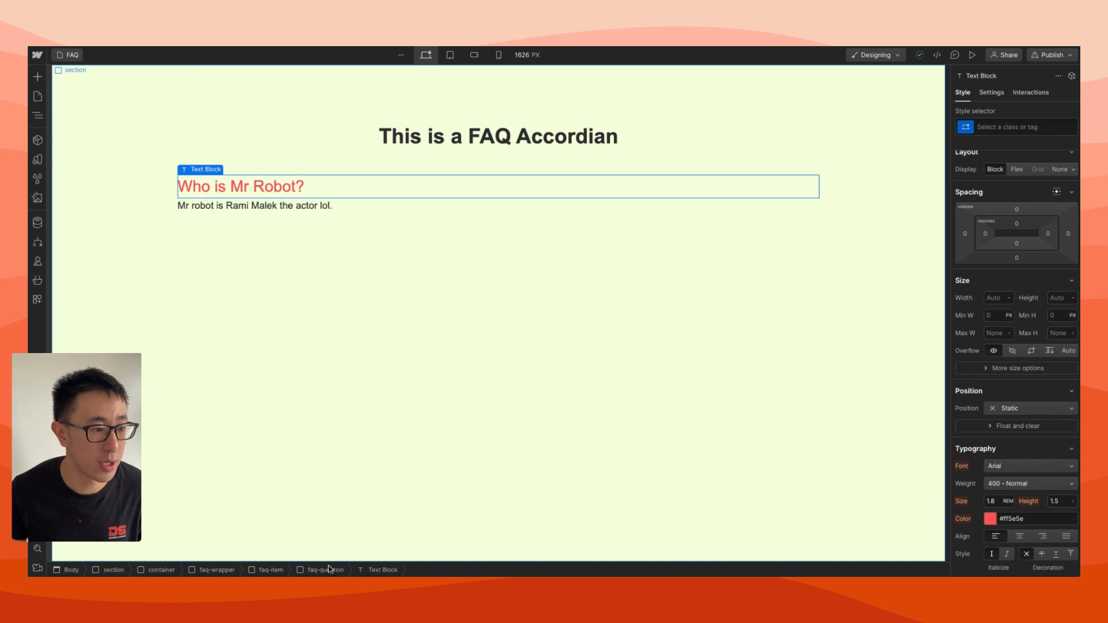
click(266, 570)
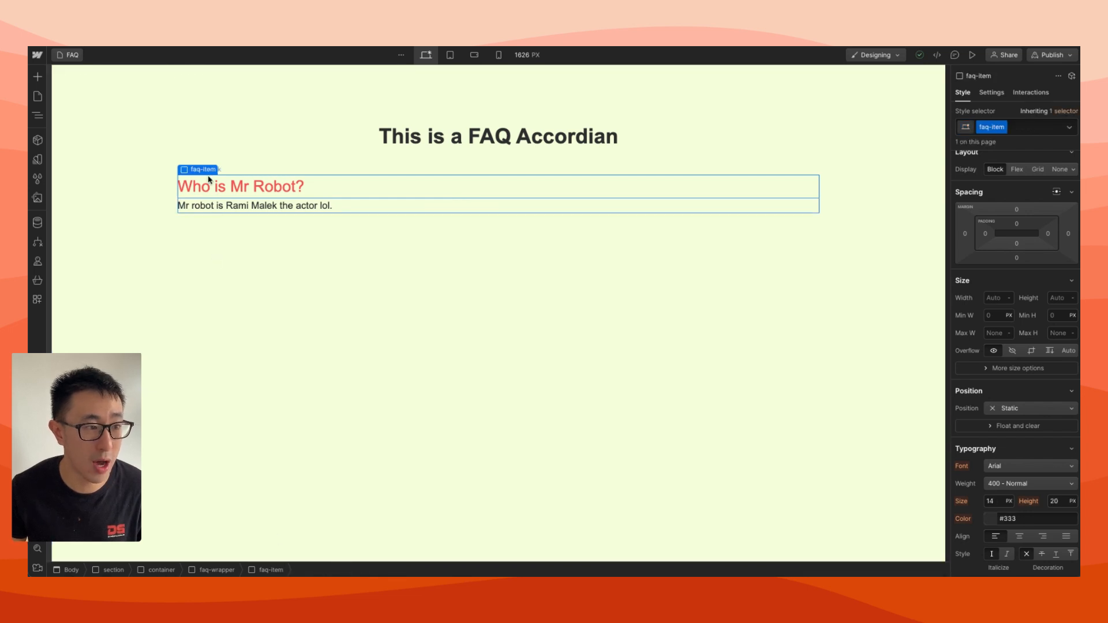
click(1017, 170)
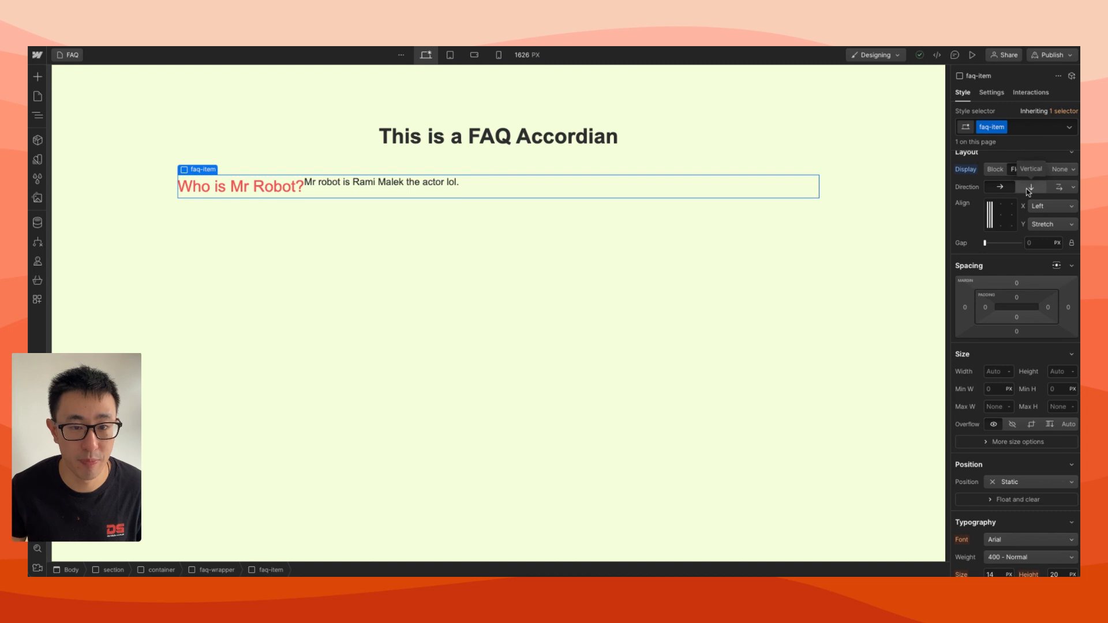
click(1028, 188)
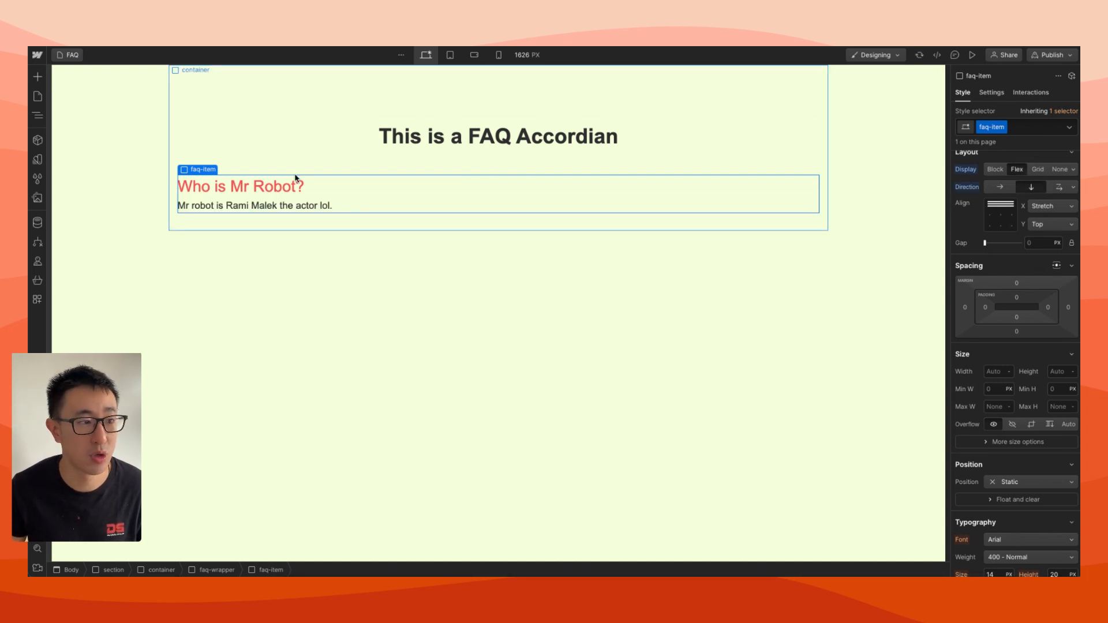
Collapse faq-question and faq-answer in the element tree, and set the faq-item block's flex gap to 2 rem
key(z)
click(81, 173)
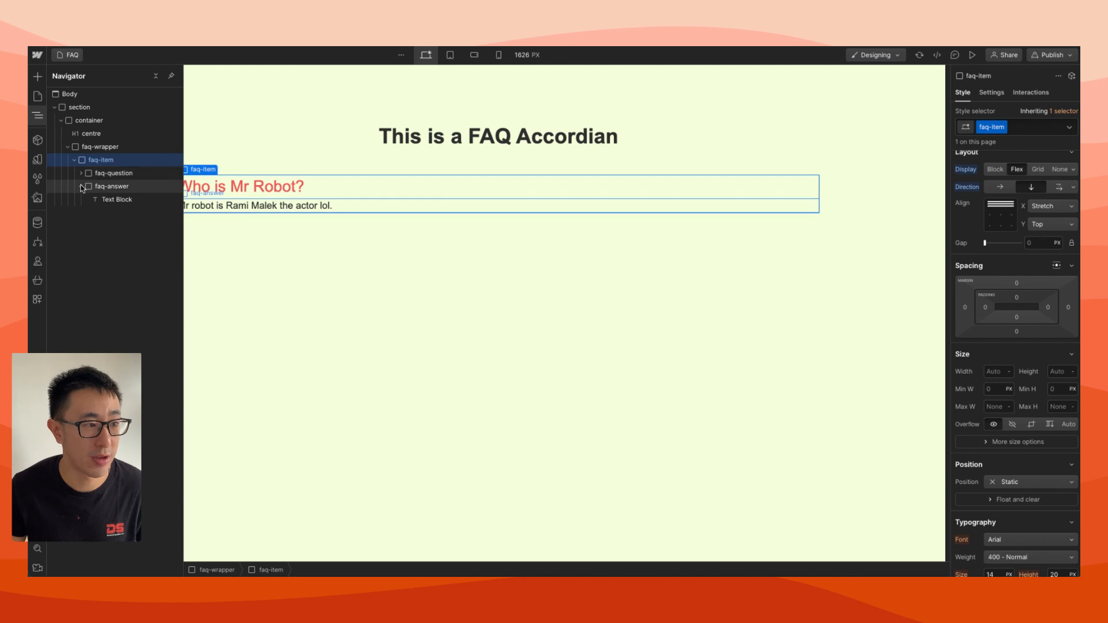
click(81, 186)
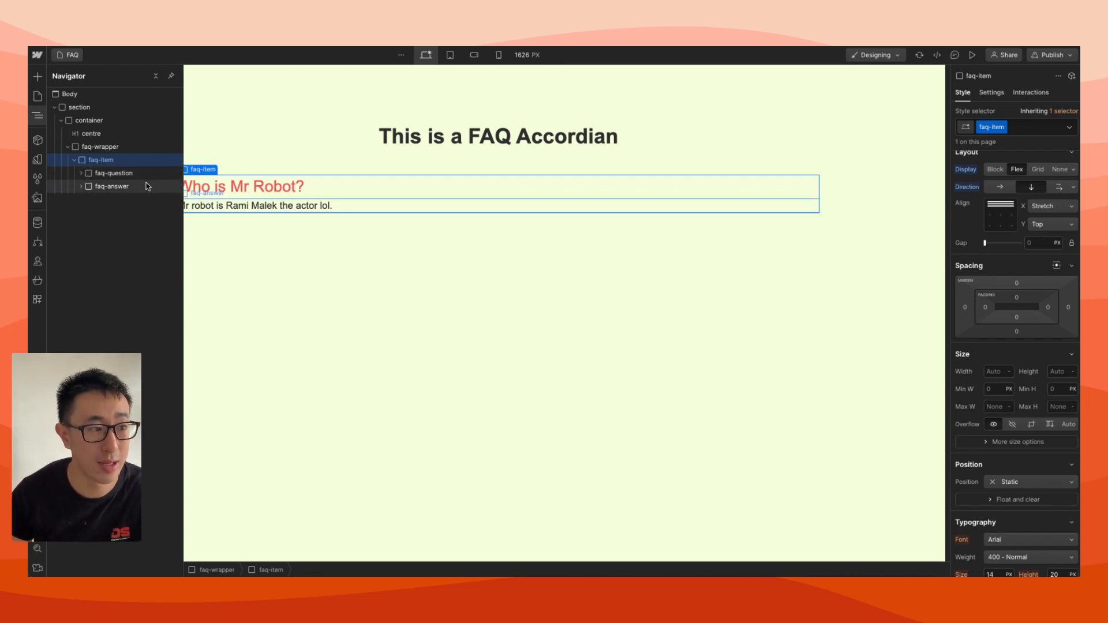
click(1042, 243)
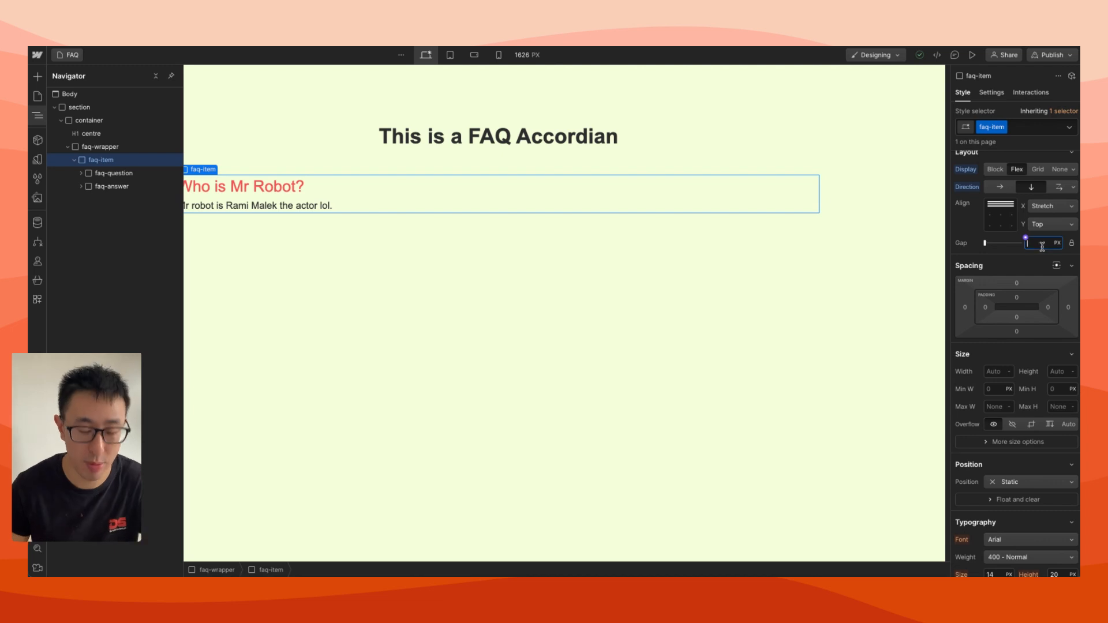
text(2rem)
key(Return)
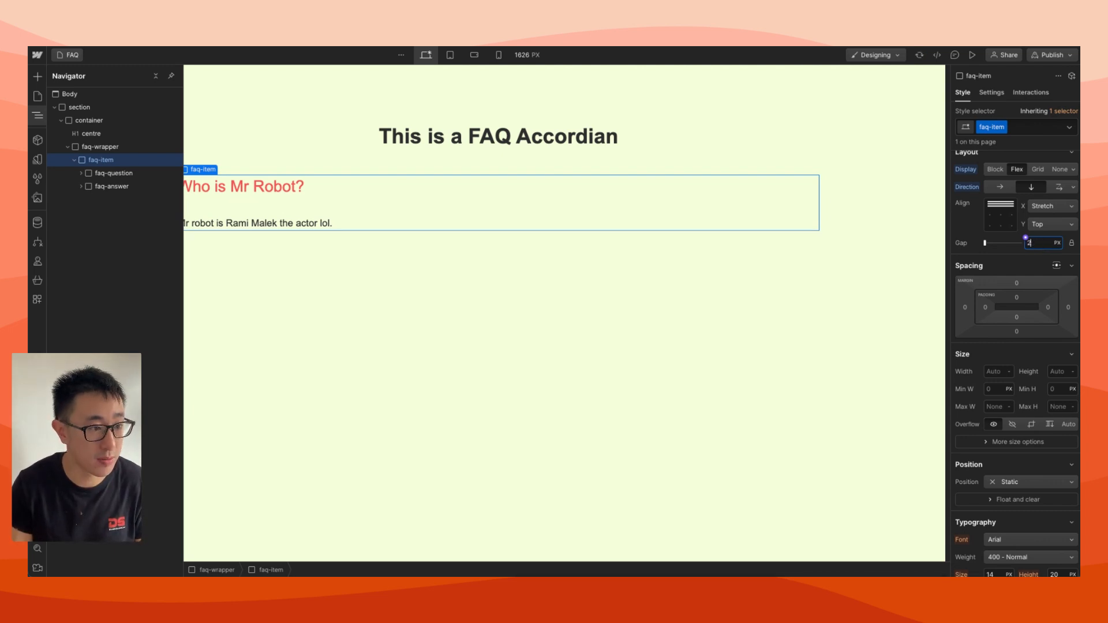
Set the faq-item block's flex gap to 1.5 rem
text(1)
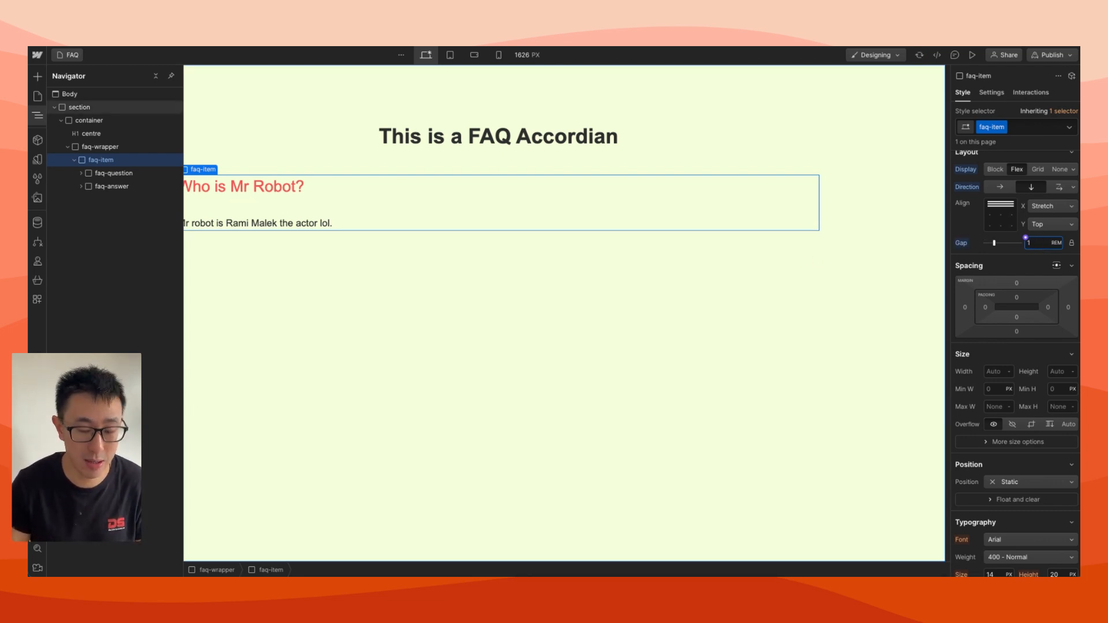
text(.5)
key(Return)
click(566, 278)
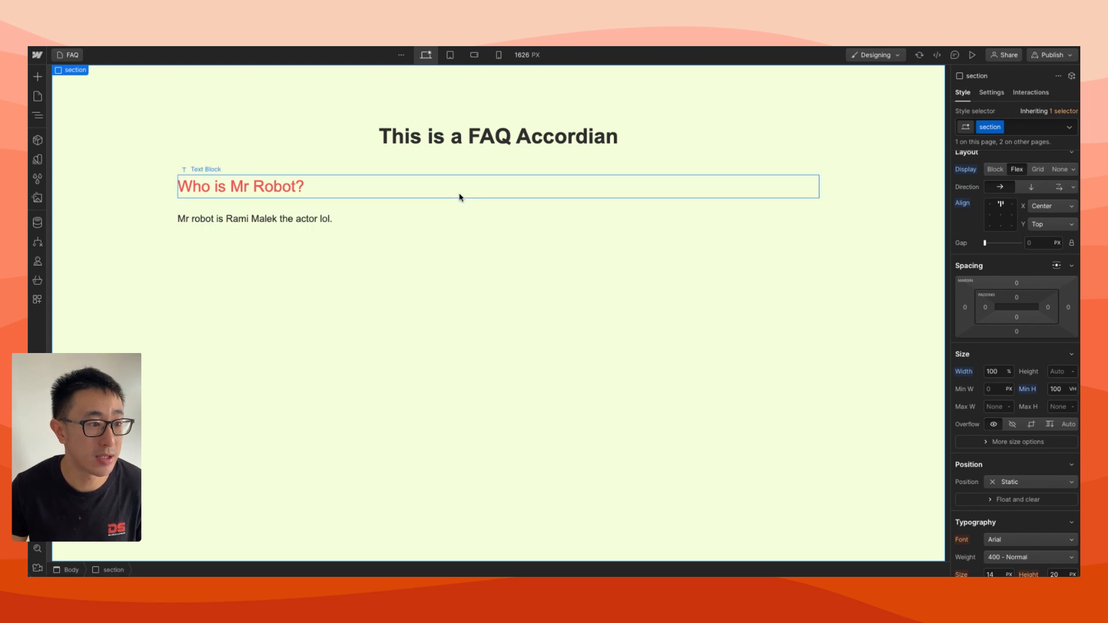
Add equal padding on all four sides of the faq-item block
click(460, 197)
click(456, 209)
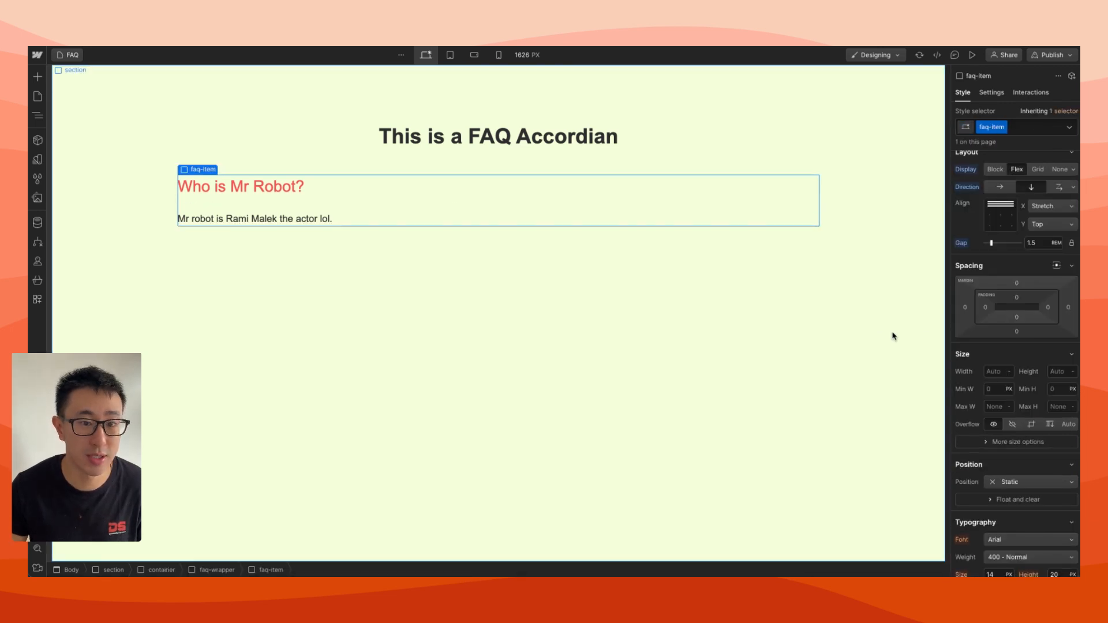
click(985, 307)
text(1rem)
key(Return)
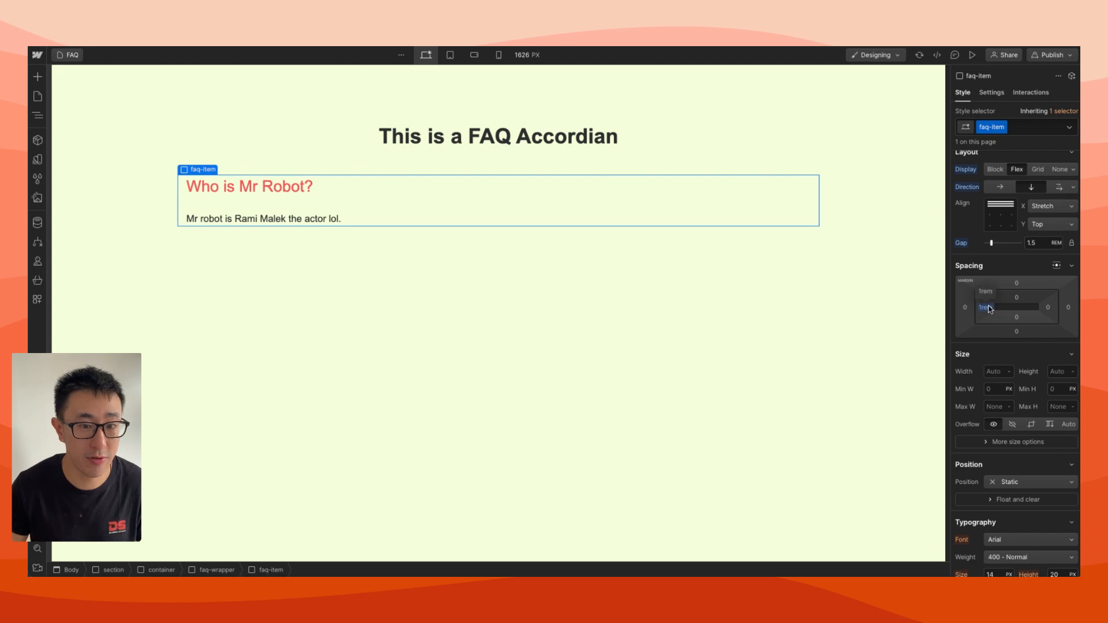
drag(990, 310, 991, 308)
Give the faq-item block a white background and a corner radius of 1 rem
scroll(991, 309, down, 10)
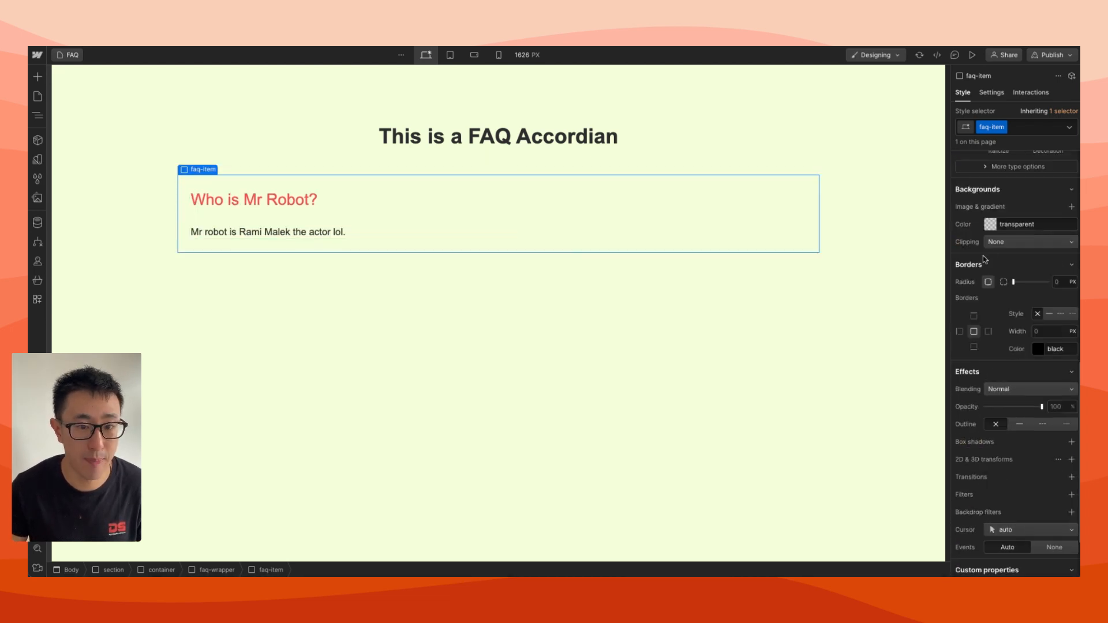
click(989, 225)
click(989, 224)
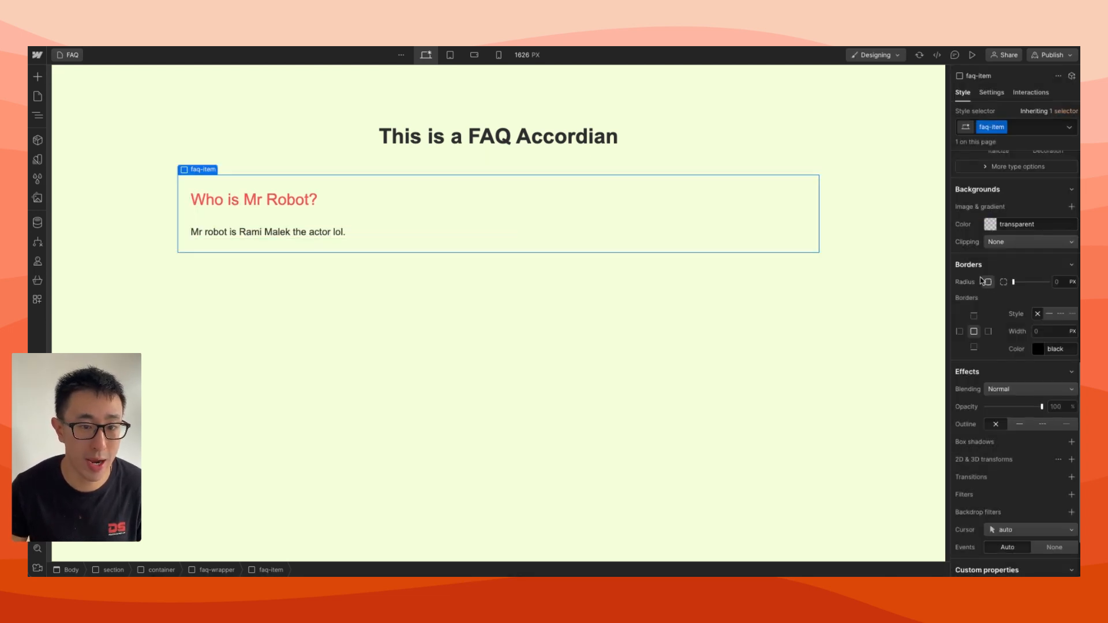
click(991, 223)
drag(990, 279, 920, 197)
click(994, 190)
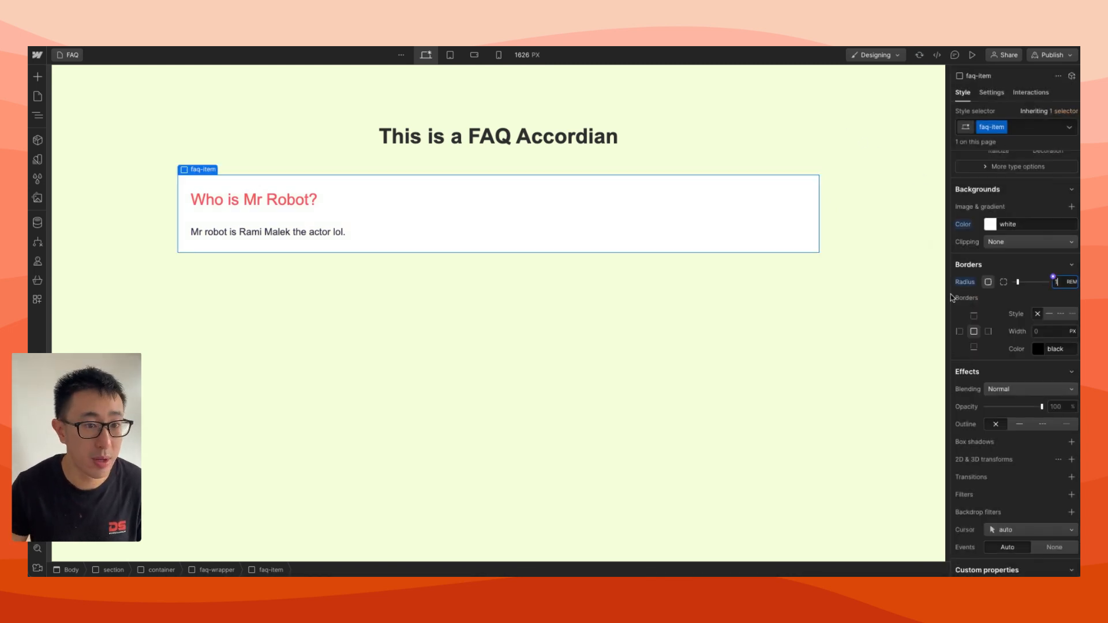
click(819, 329)
click(822, 140)
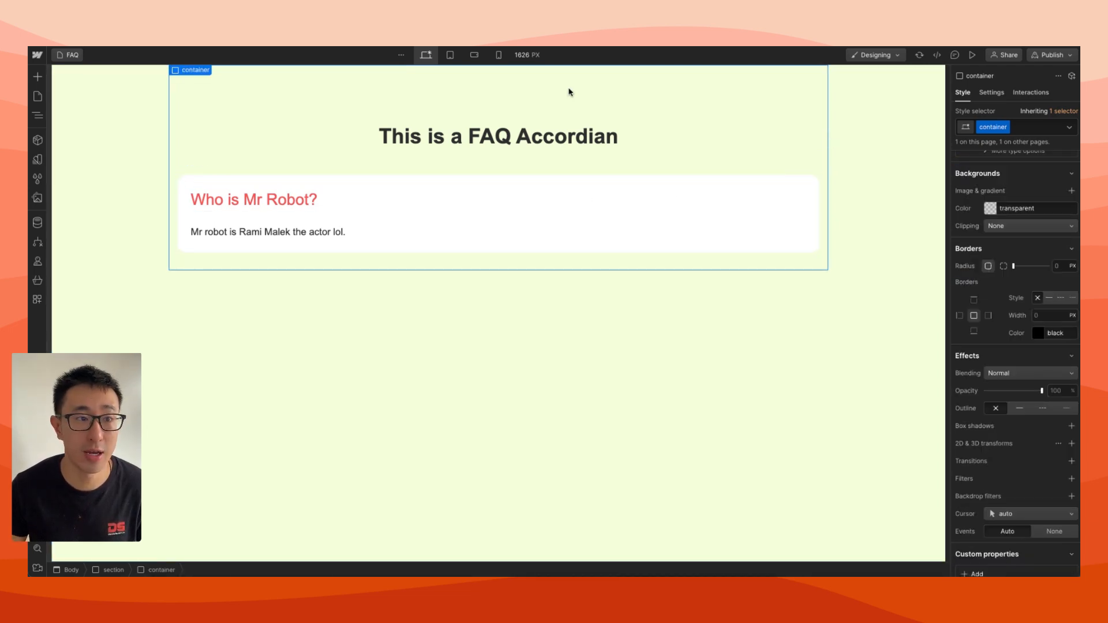
Open the Lottieflow website in a new browser tab
key(super+t)
text(loitt)
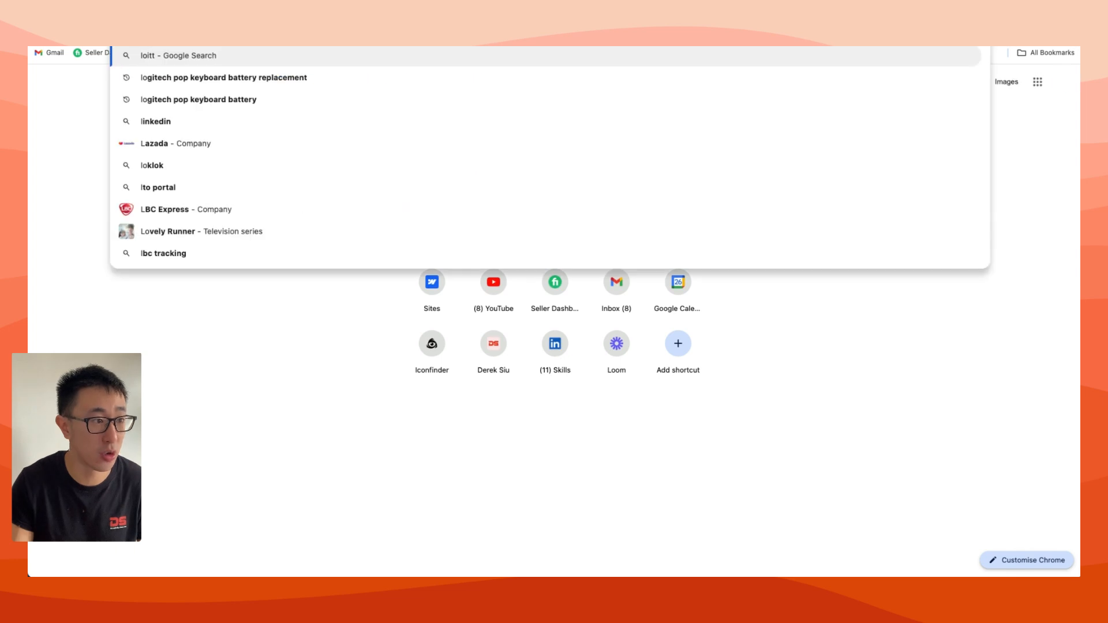
text(ottie)
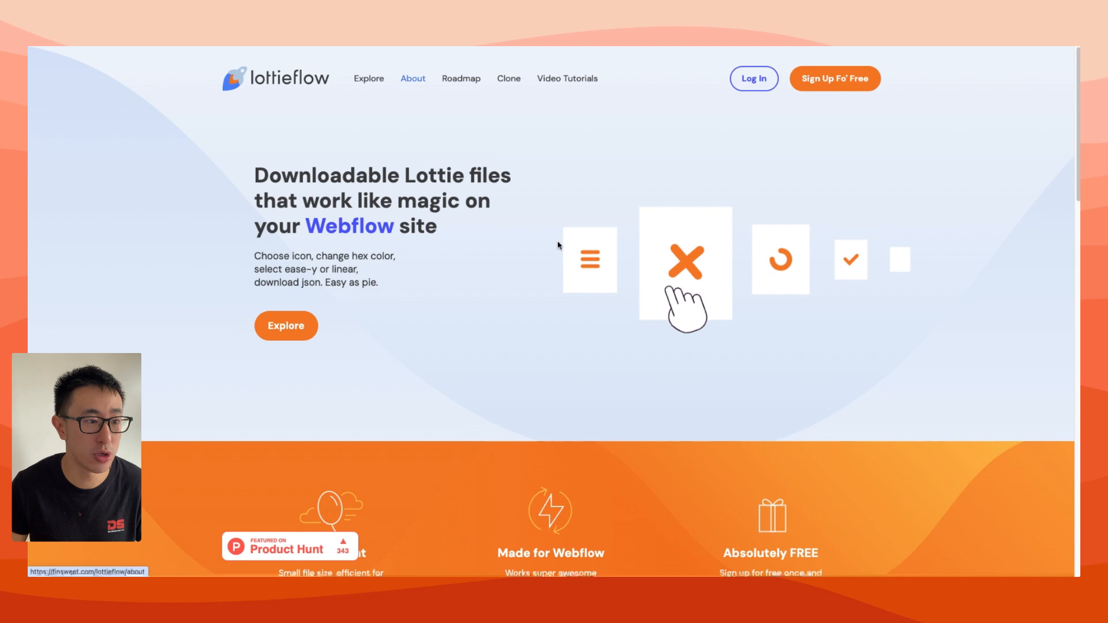
Look through the Lottieflow icon categories and open the Dropdown category
scroll(435, 169, down, 3)
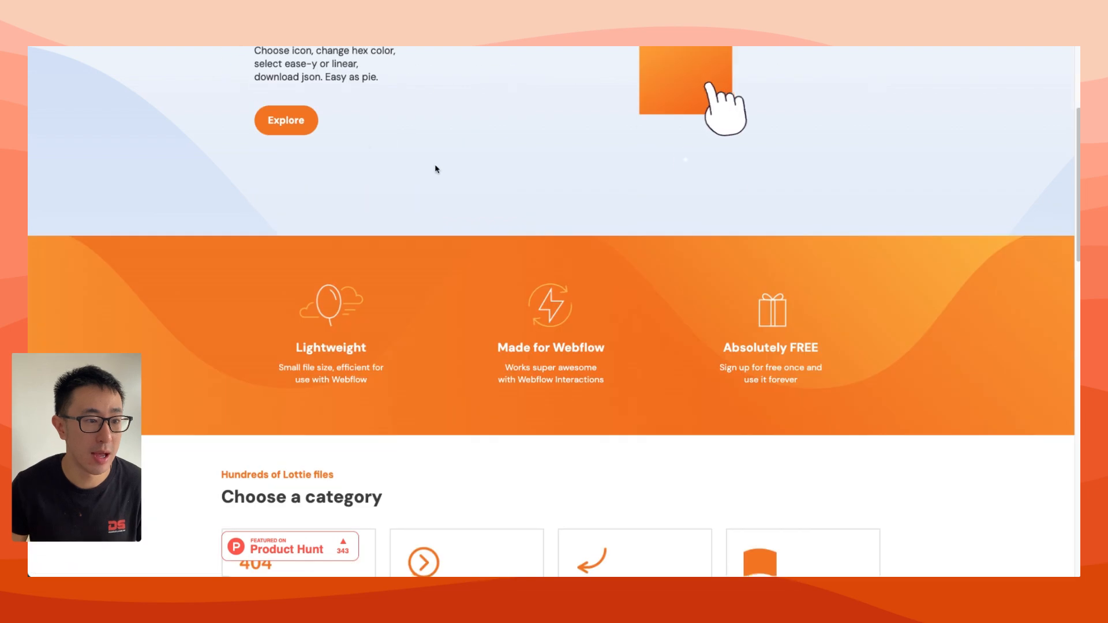
scroll(616, 383, down, 5)
scroll(615, 384, down, 5)
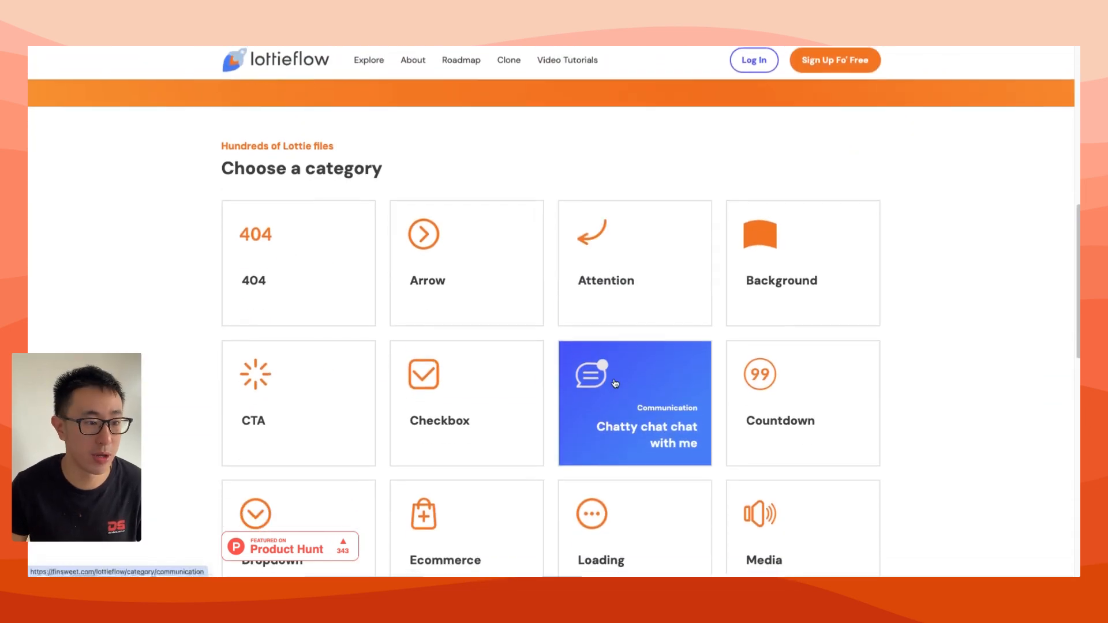
scroll(616, 383, down, 2)
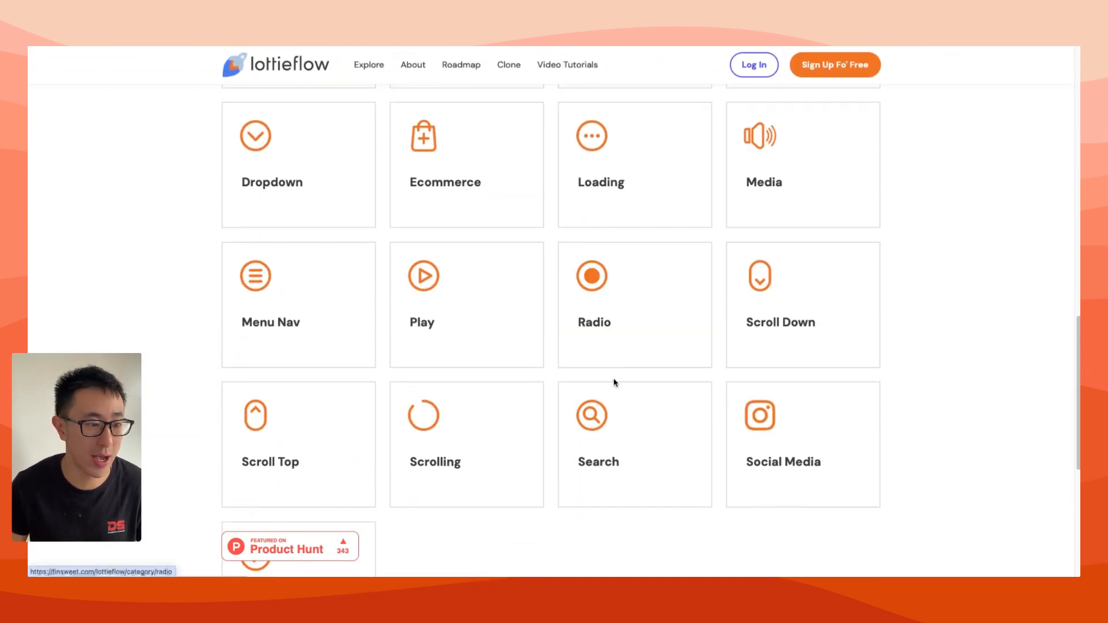
scroll(615, 384, up, 5)
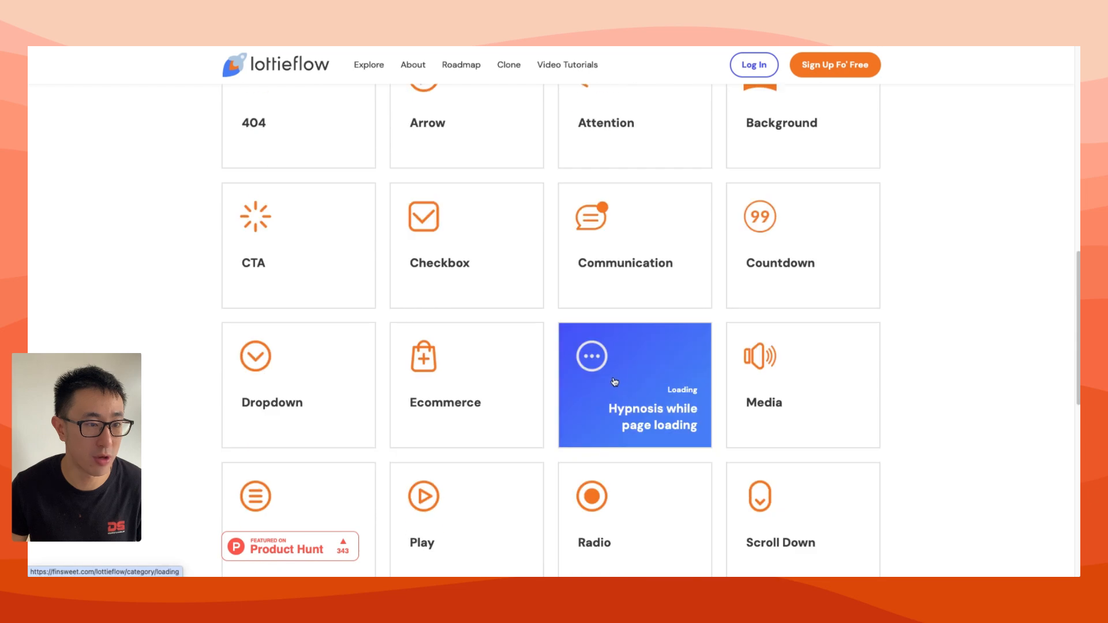
scroll(588, 253, down, 1)
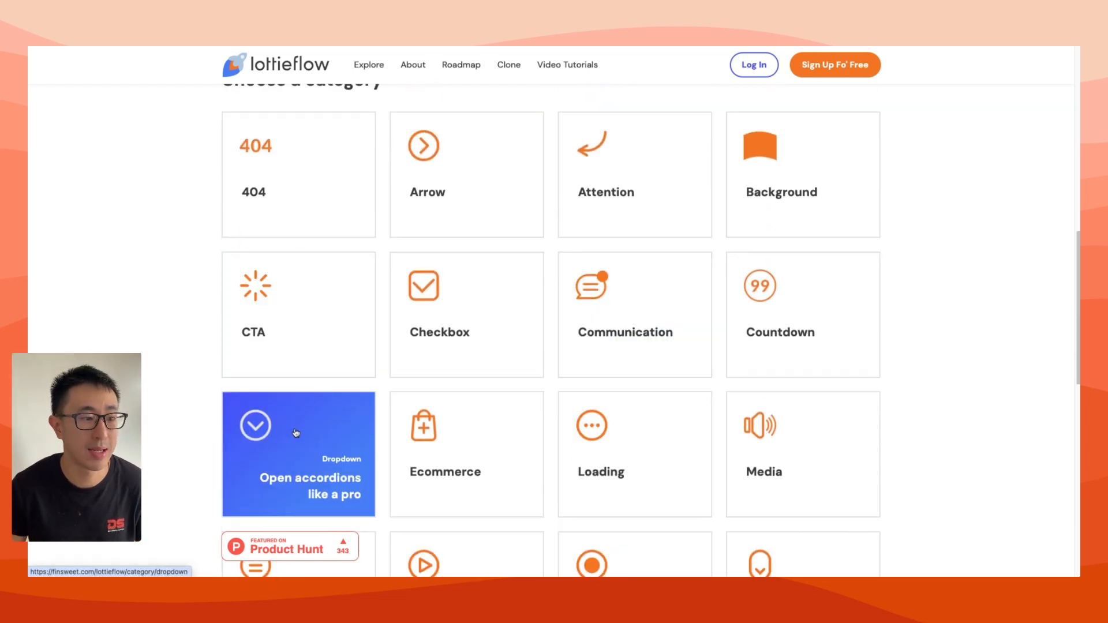
click(260, 478)
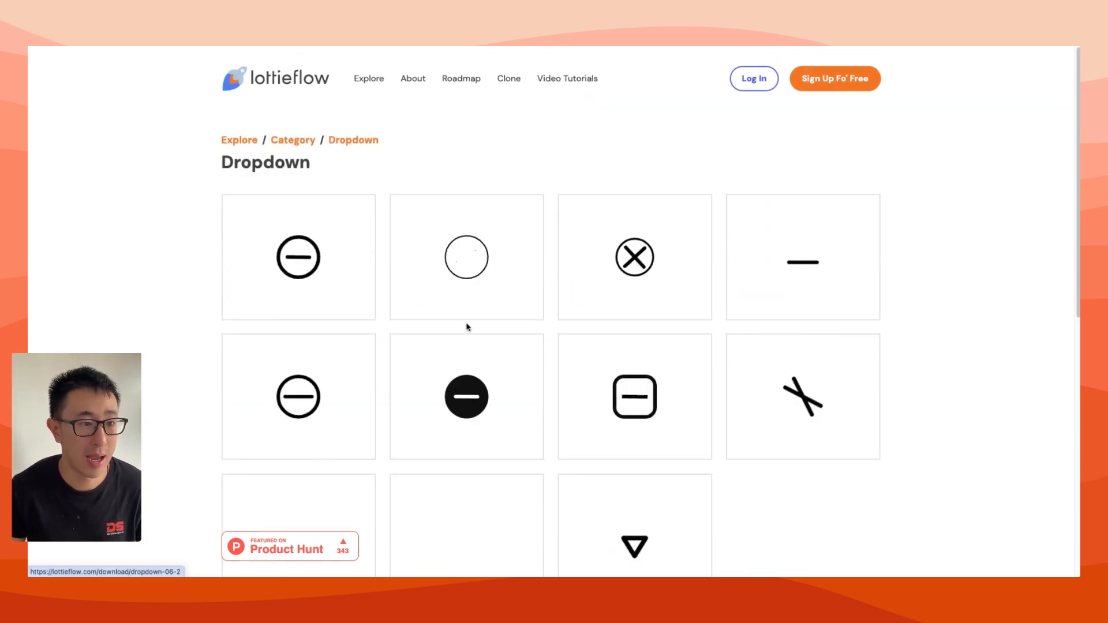
Pick the Dropdown 05 animation from the category and download it
scroll(455, 346, down, 1)
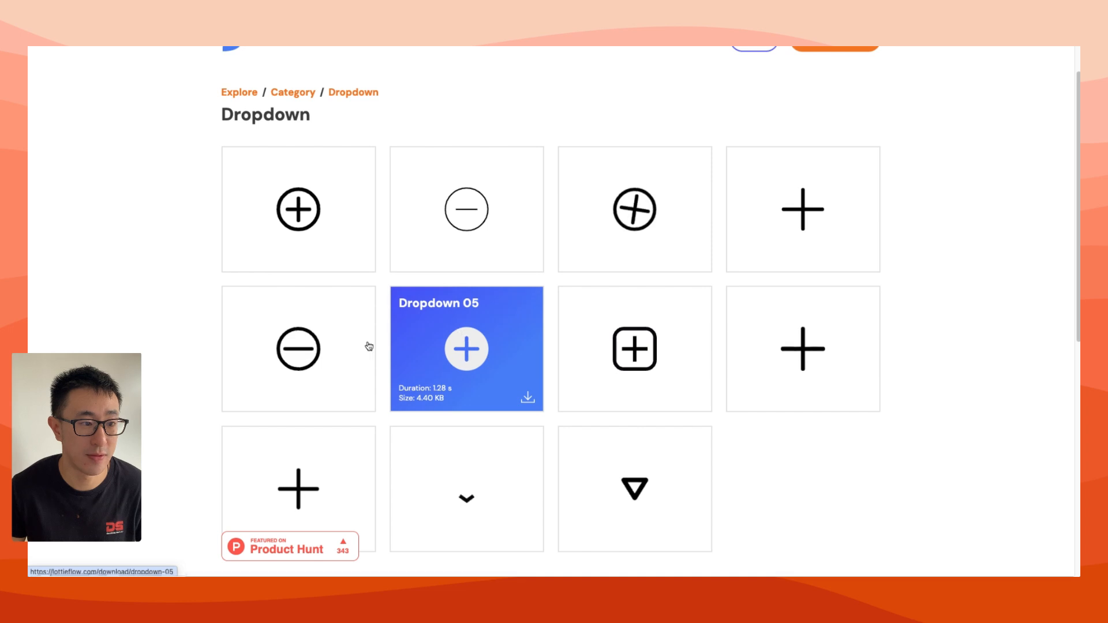
scroll(693, 254, down, 3)
scroll(466, 249, up, 2)
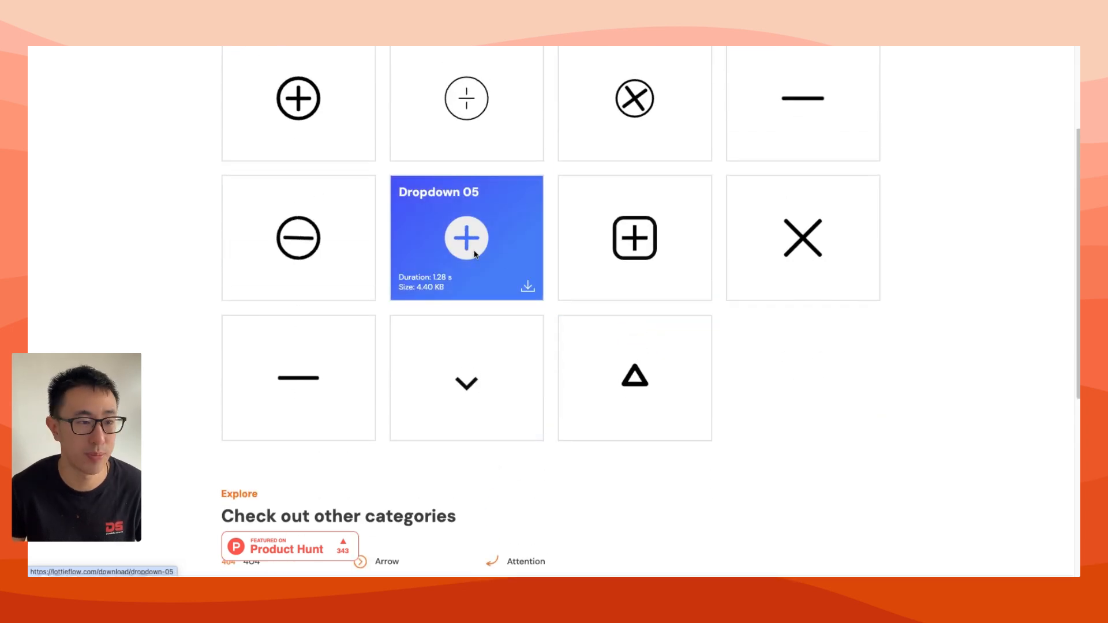
click(474, 255)
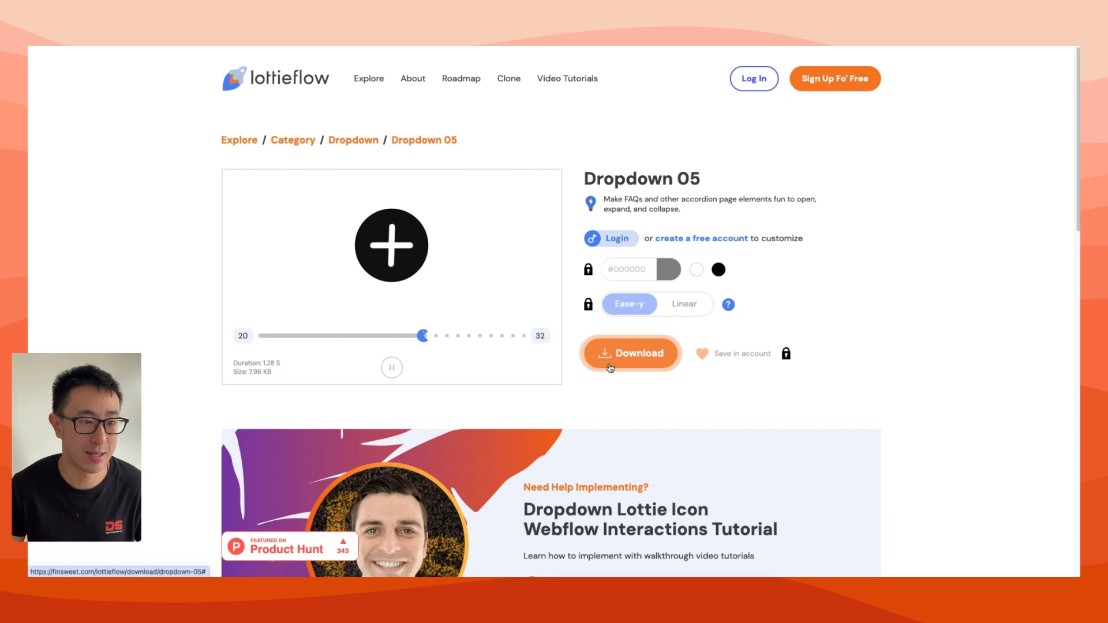
click(631, 360)
Switch back to Webflow and insert the downloaded lottieflow-dropdown-05-000000-easey.json into the faq-question block
click(534, 47)
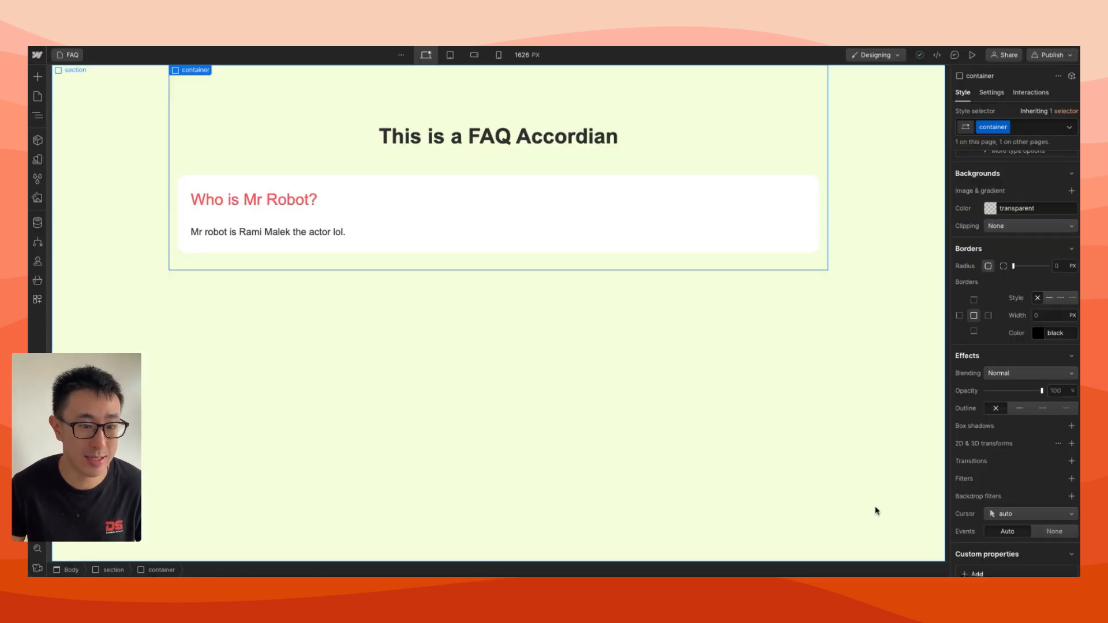
click(856, 561)
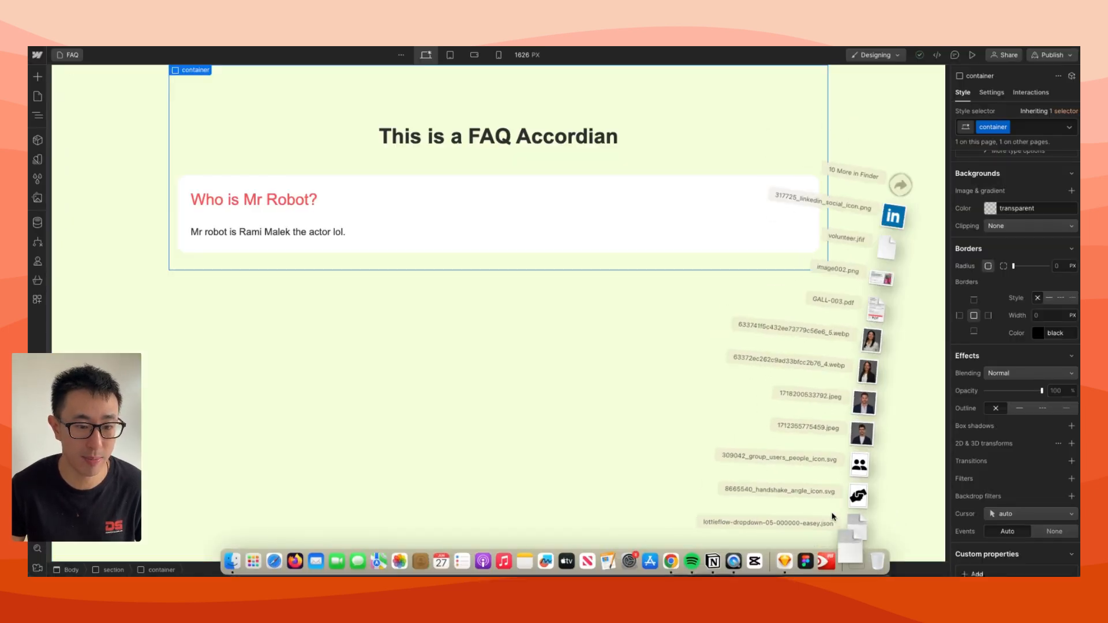
drag(850, 526, 398, 198)
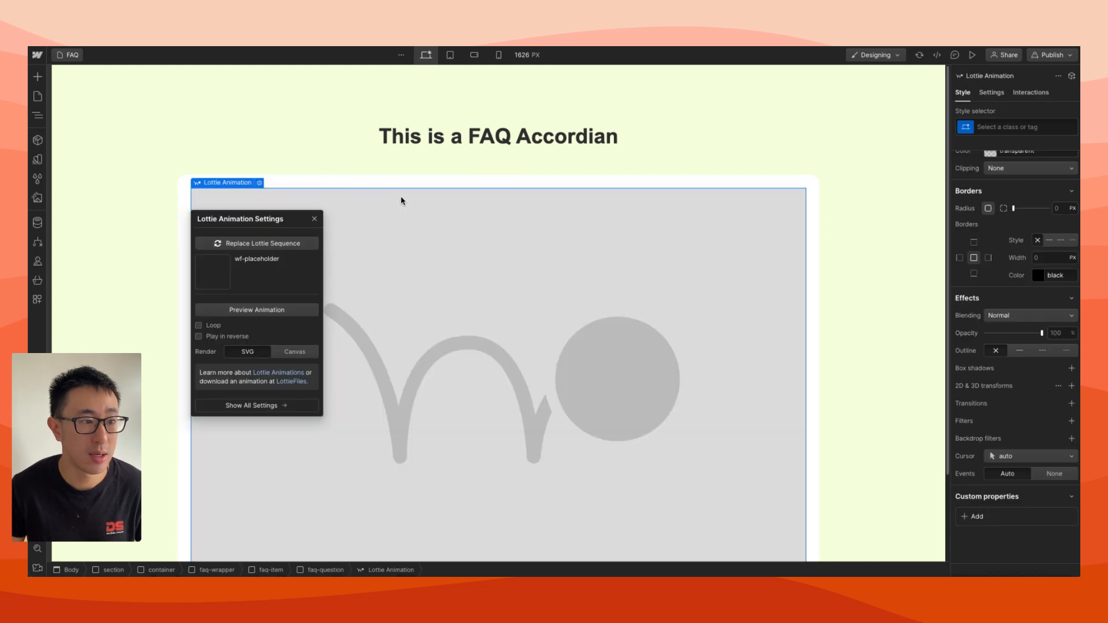
Assign the new class "arrow-accordian" to the Lottie animation
click(1004, 122)
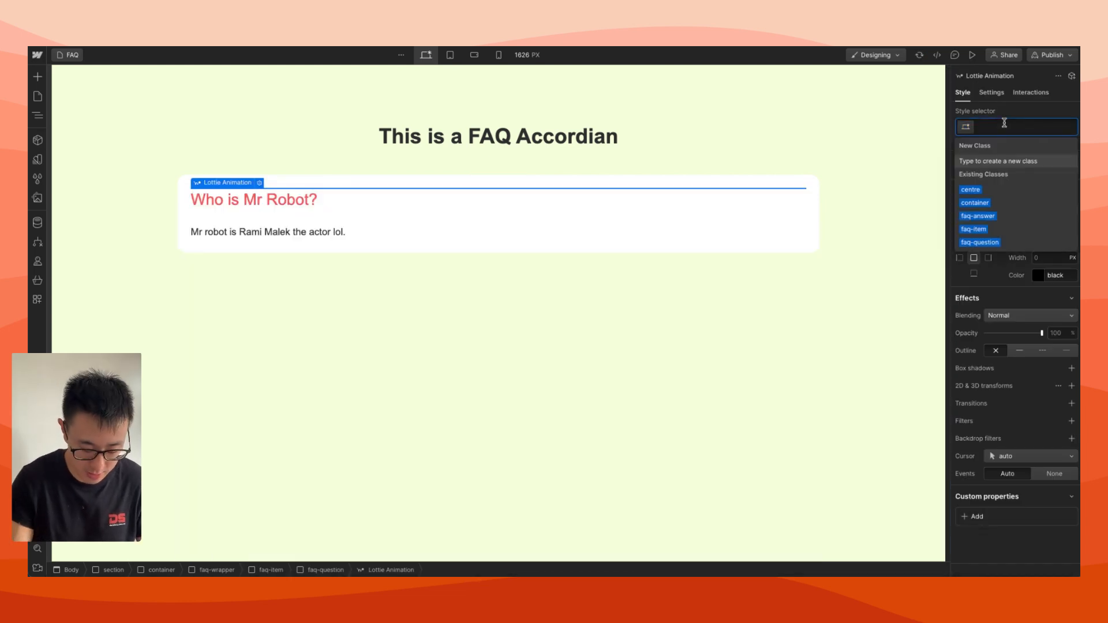
text(arrow-accordian)
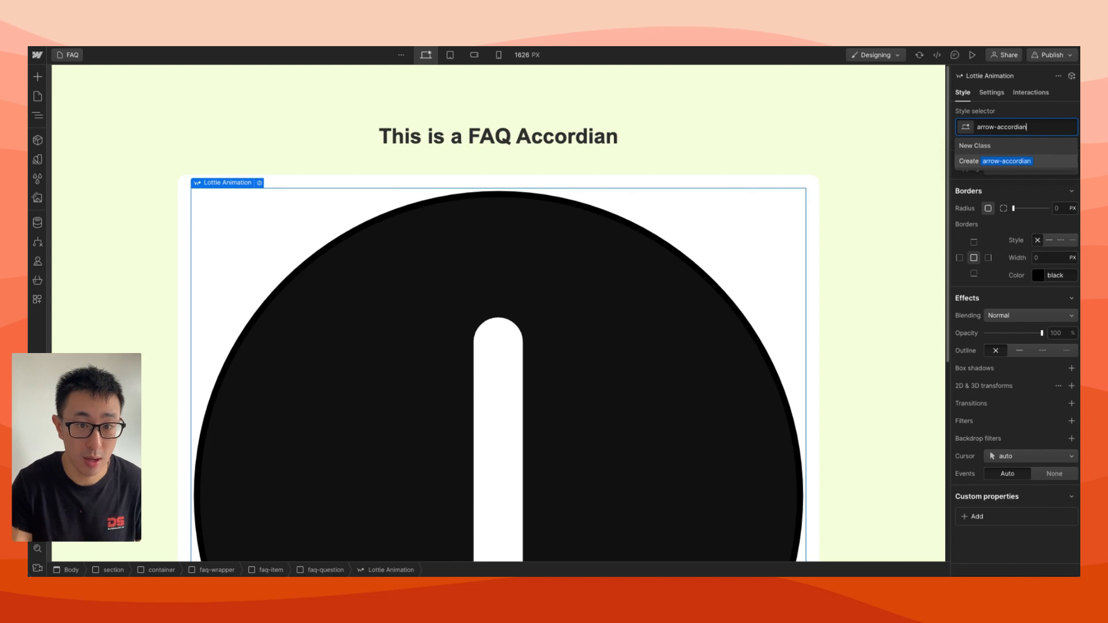
key(Return)
Size the arrow-accordian animation to 1.5 rem wide and 1.5 rem high, and set its display to Flex centred on both axes
click(1057, 307)
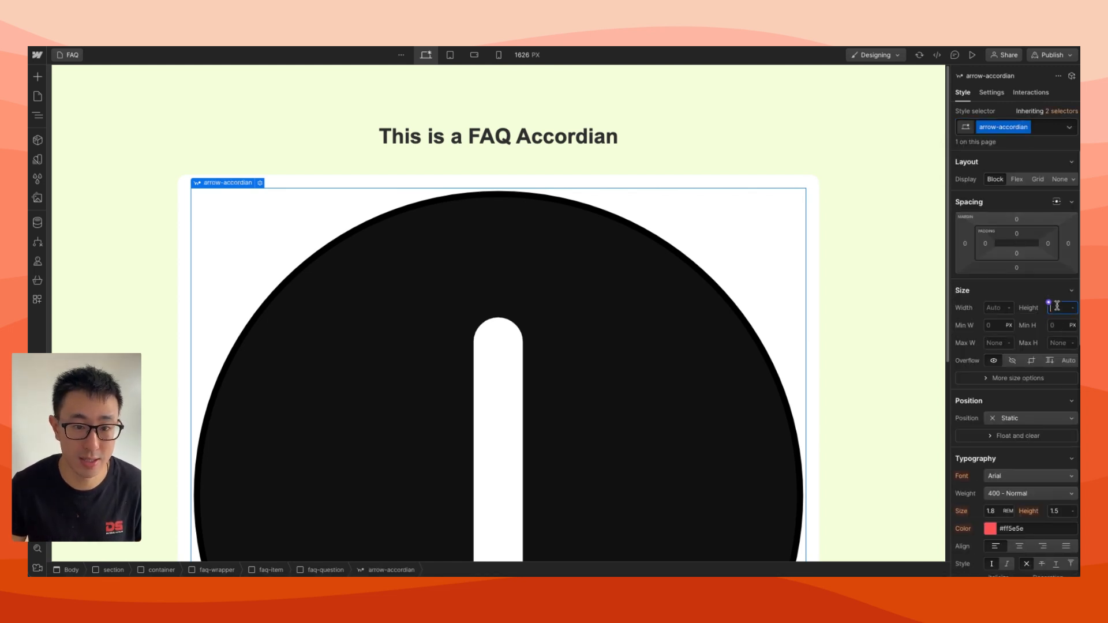
text(1rem)
key(Return)
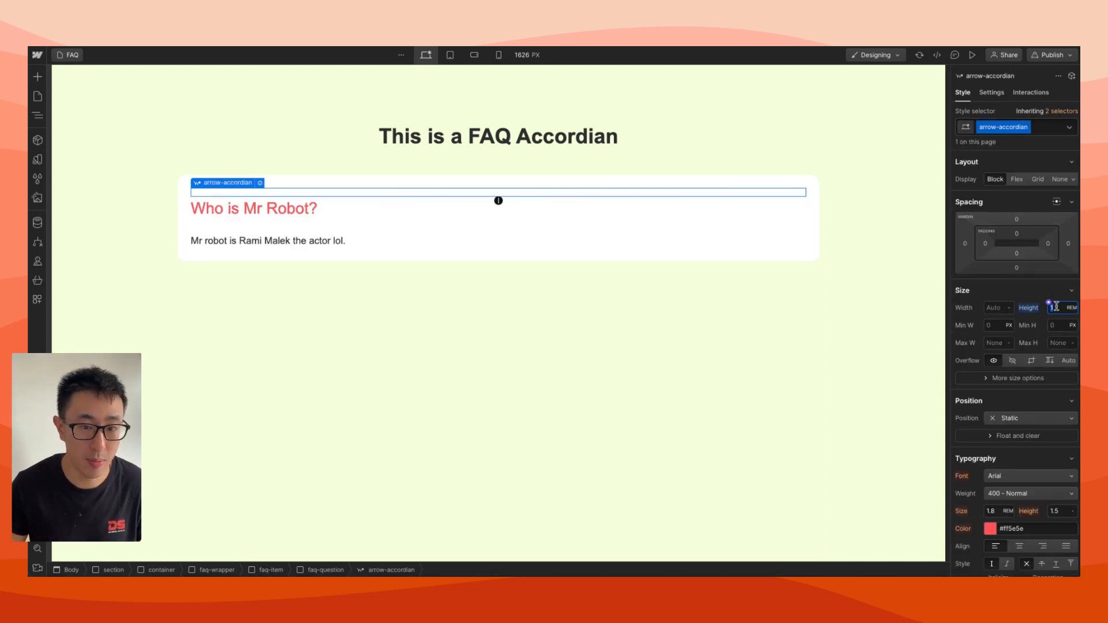
text(.5)
click(993, 307)
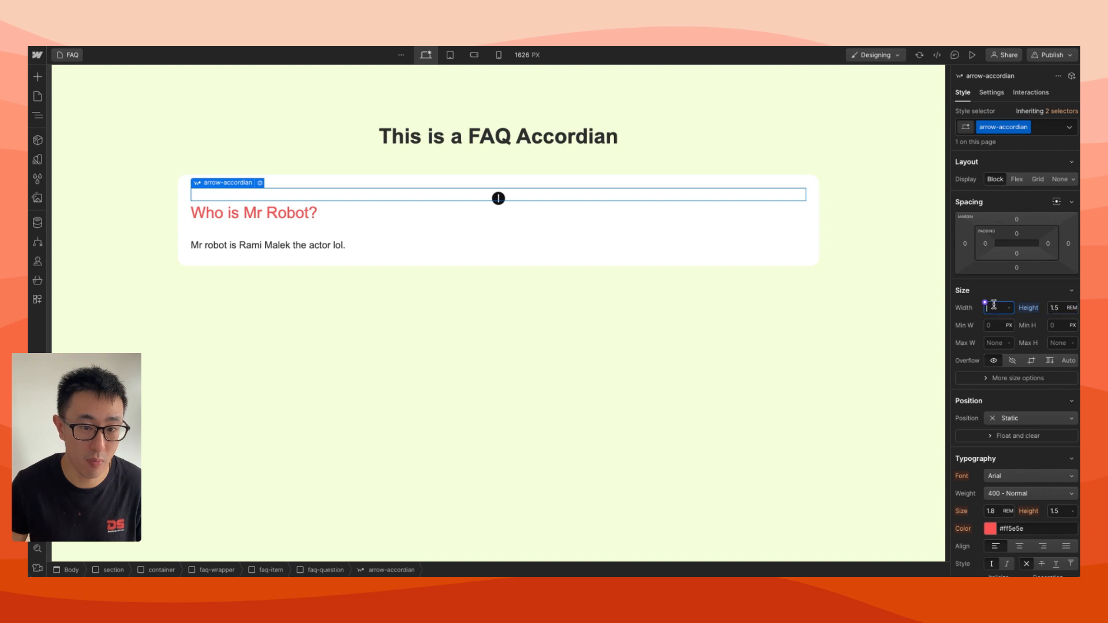
text(1.5rem)
key(Return)
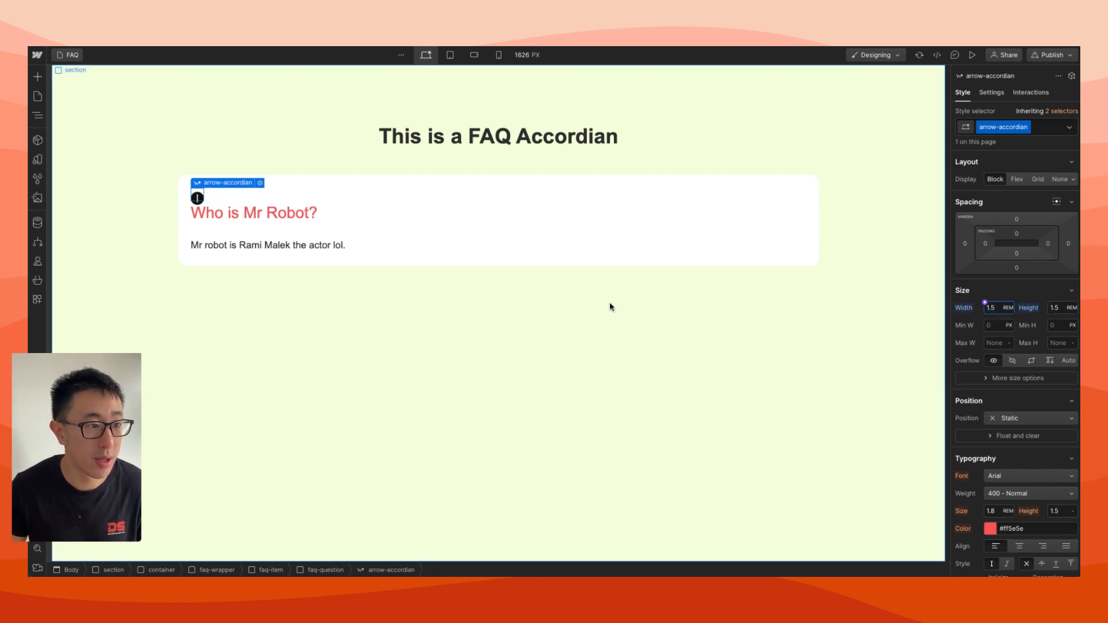
click(1016, 178)
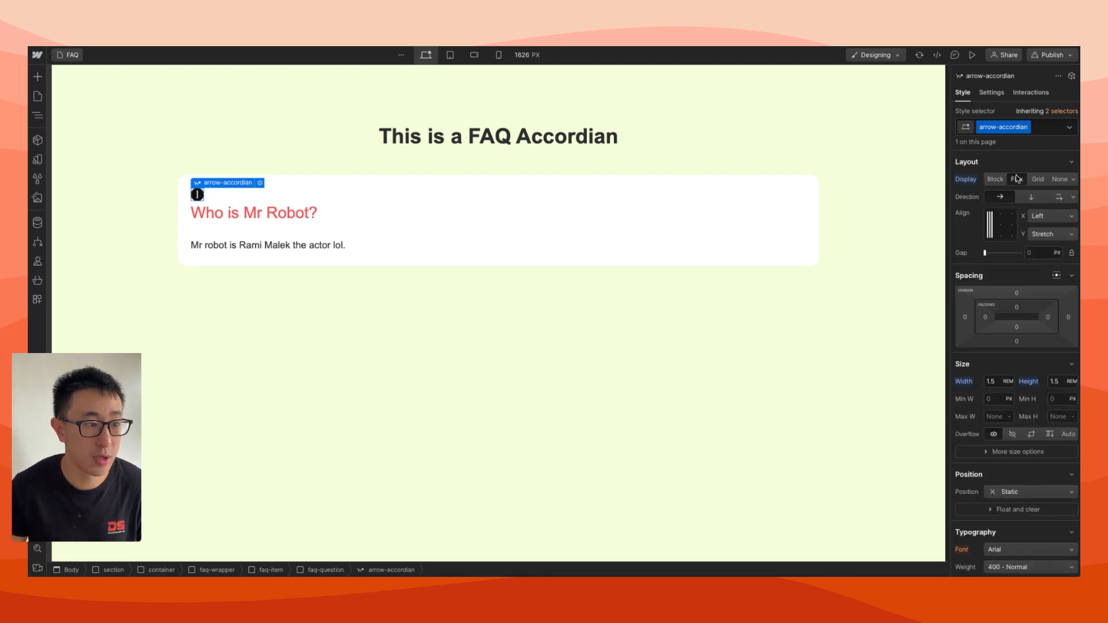
click(1000, 225)
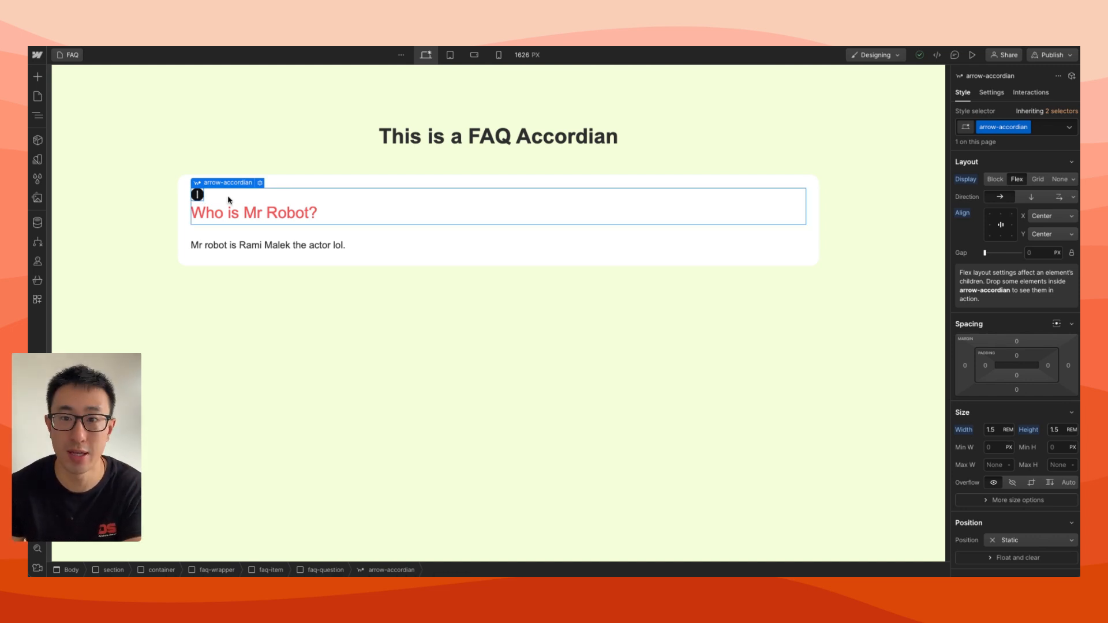
Reorder the faq-question contents in the element tree so the Text Block sits above the arrow-accordian animation
click(228, 200)
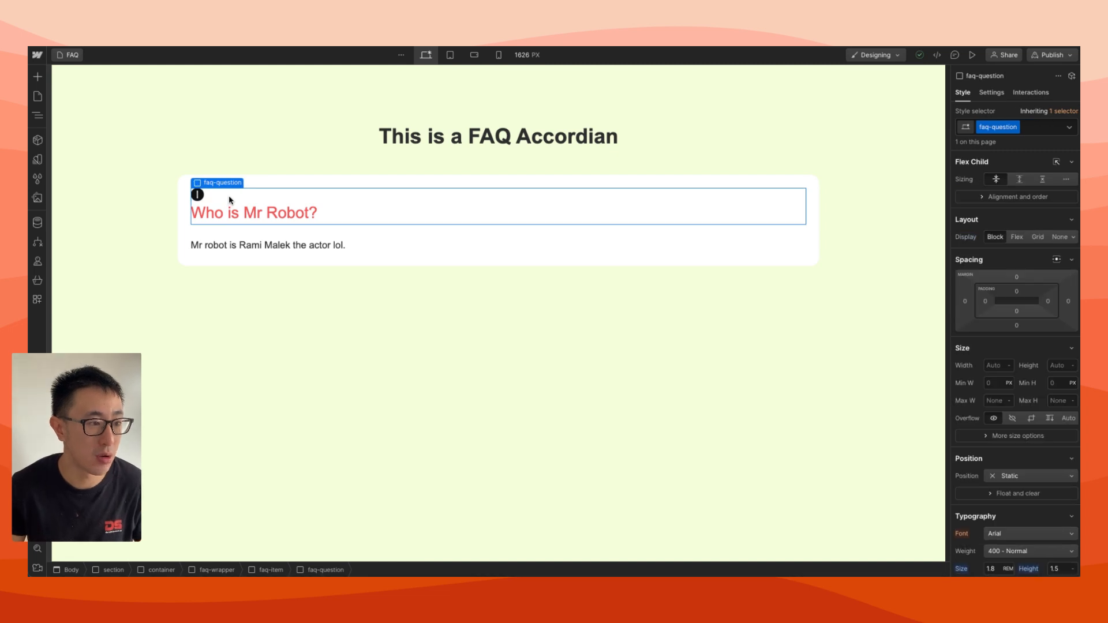
key(z)
drag(123, 201, 122, 193)
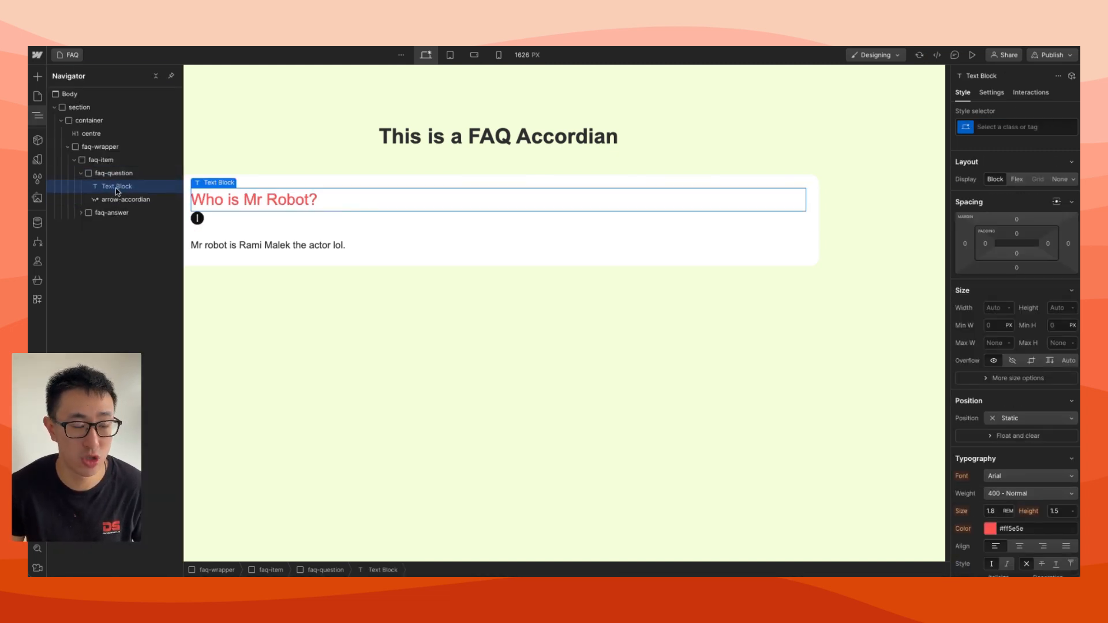
Set the faq-question block to a Flex display with horizontal Space between and vertical Center alignment
click(120, 200)
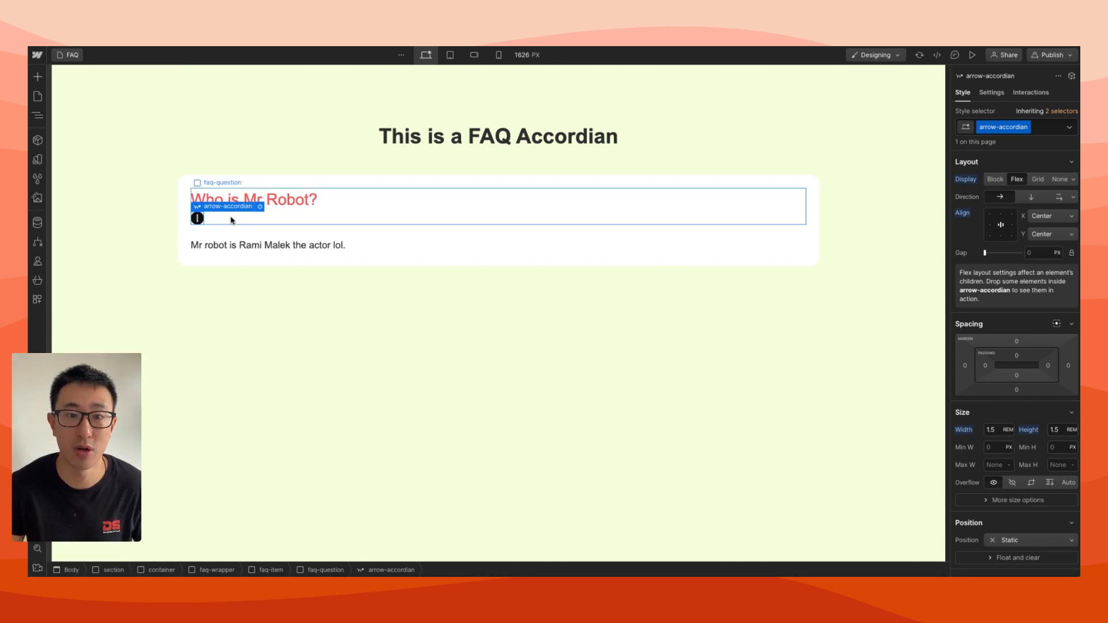
key(z)
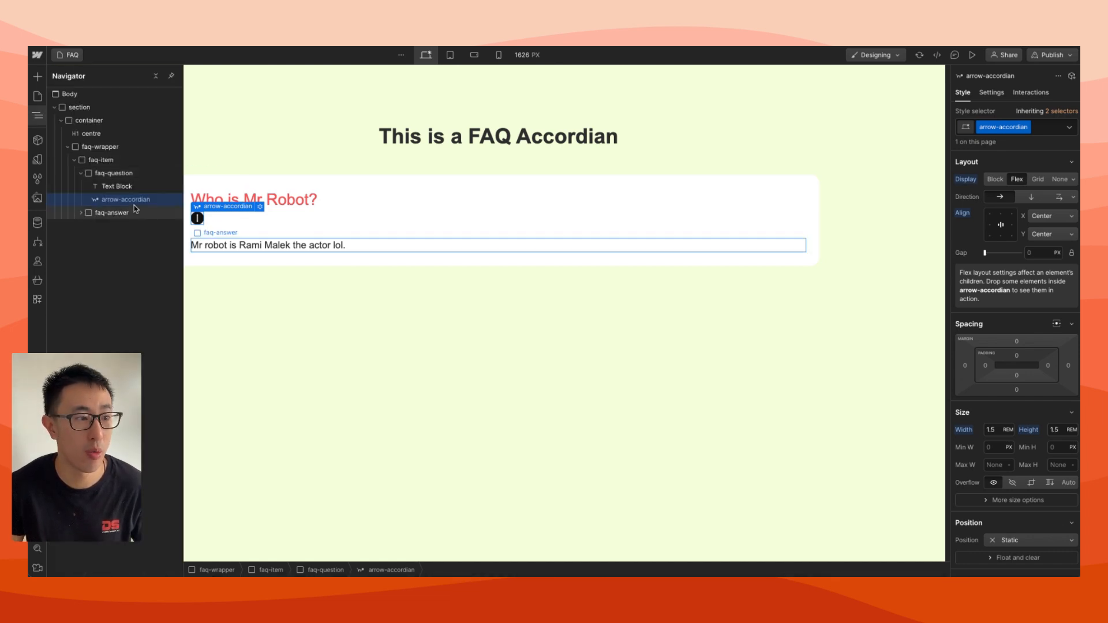
click(131, 174)
key(z)
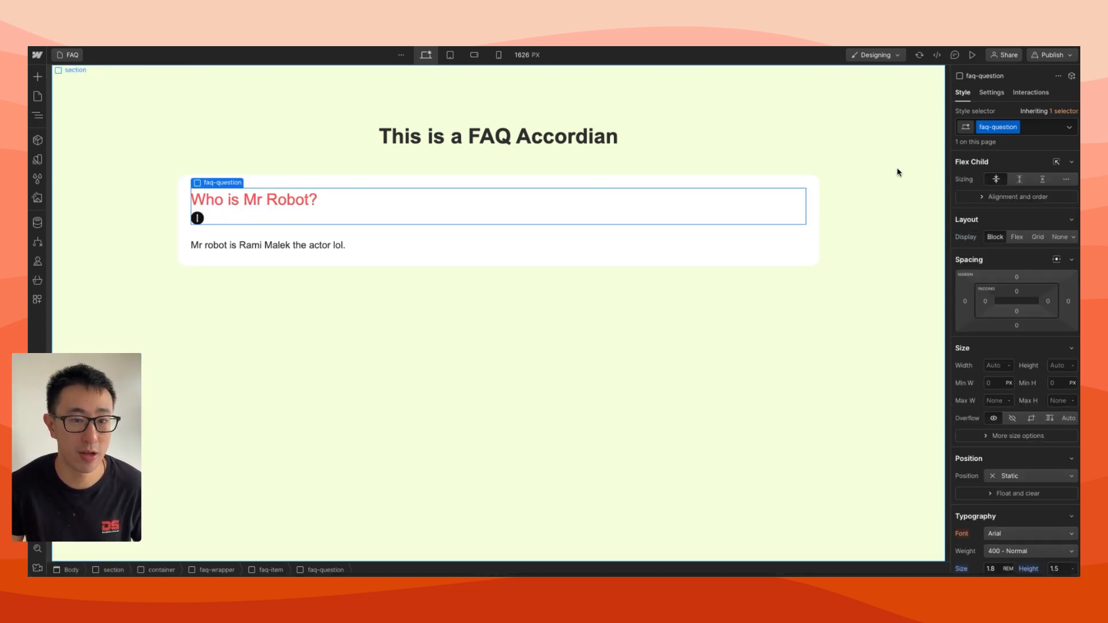
click(1014, 238)
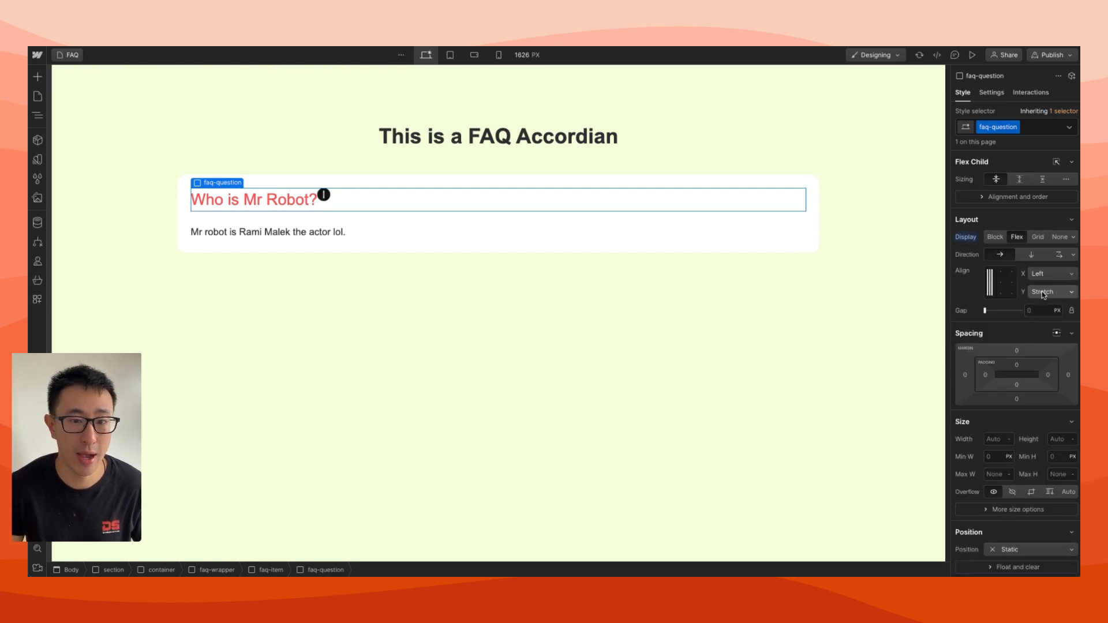
click(1048, 275)
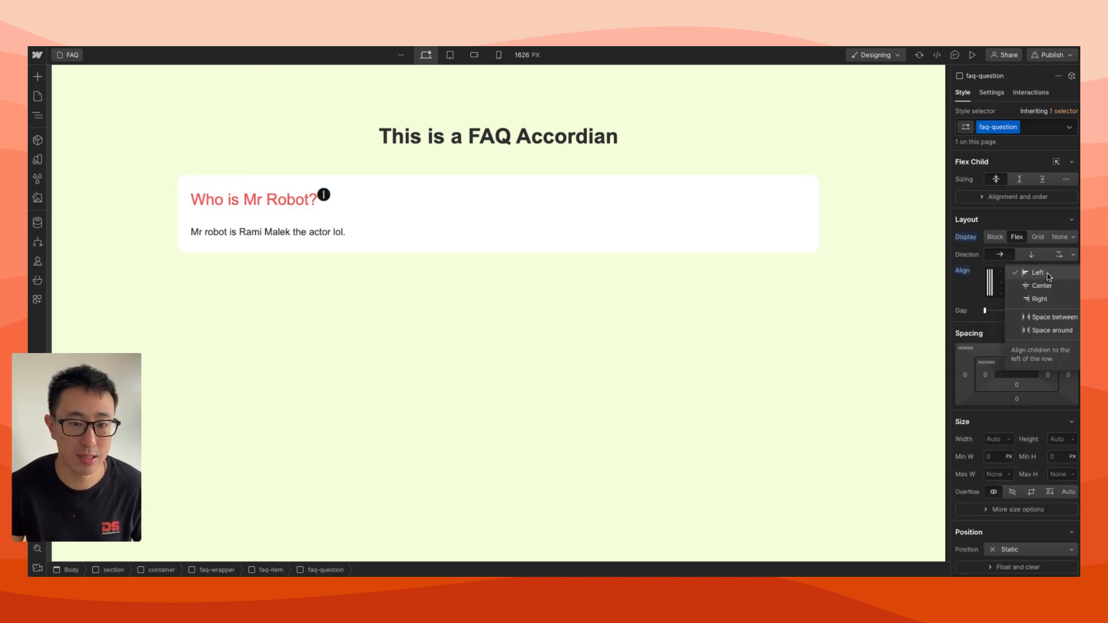
click(1053, 317)
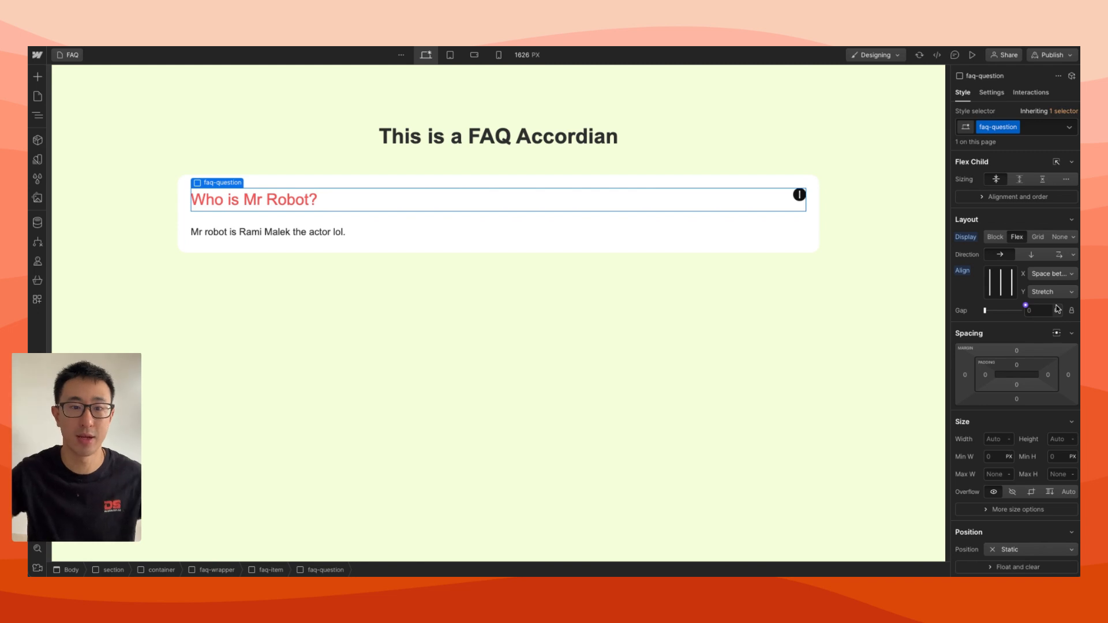
click(1049, 289)
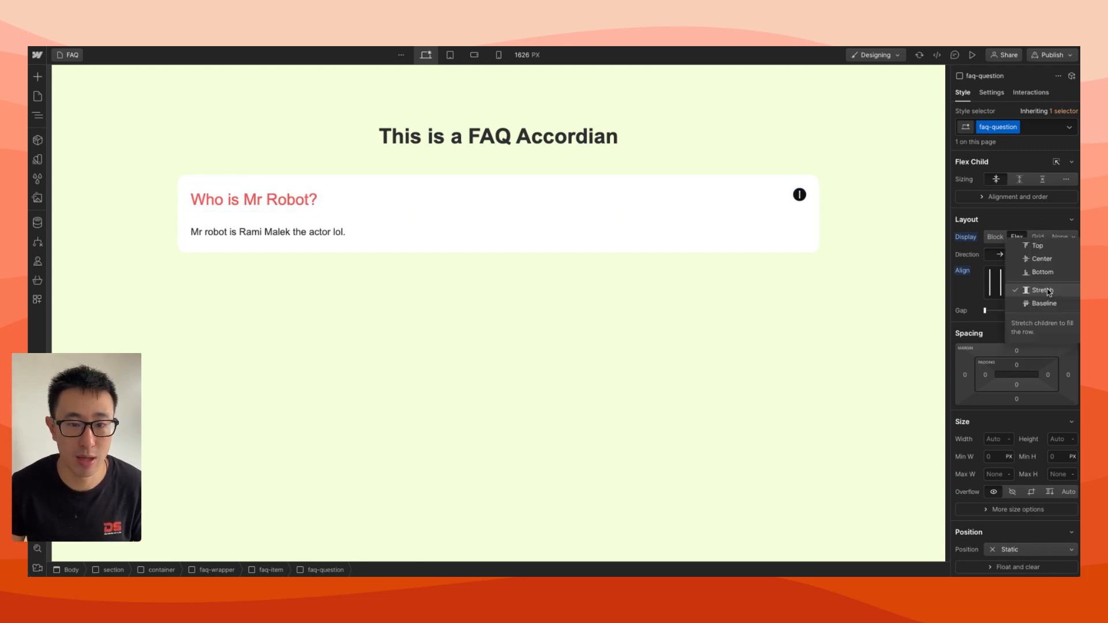
click(1047, 259)
click(766, 262)
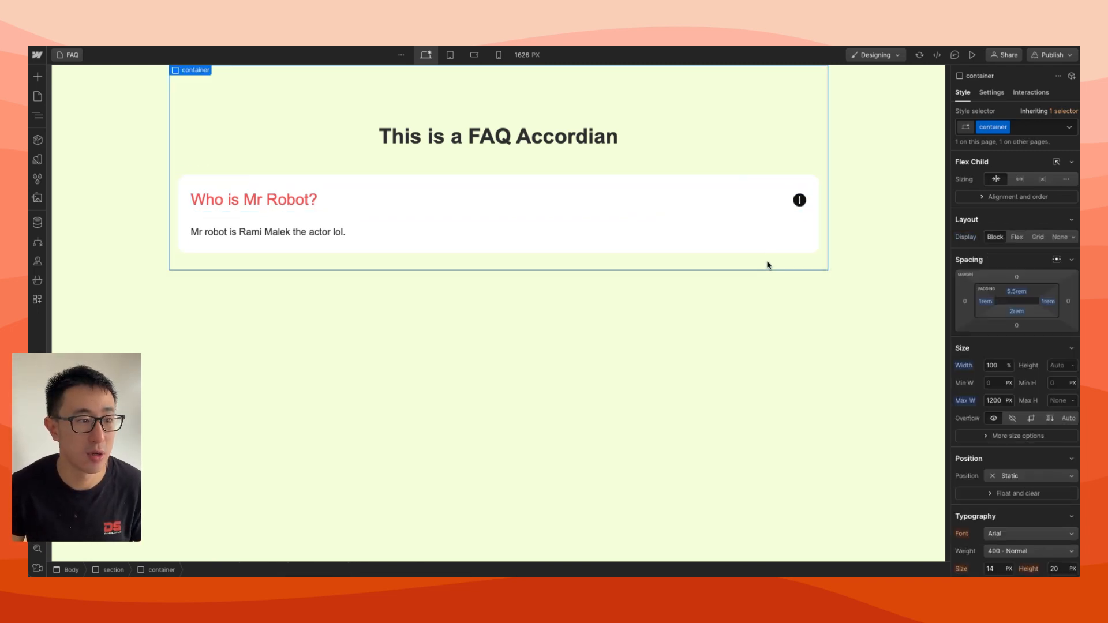
click(878, 203)
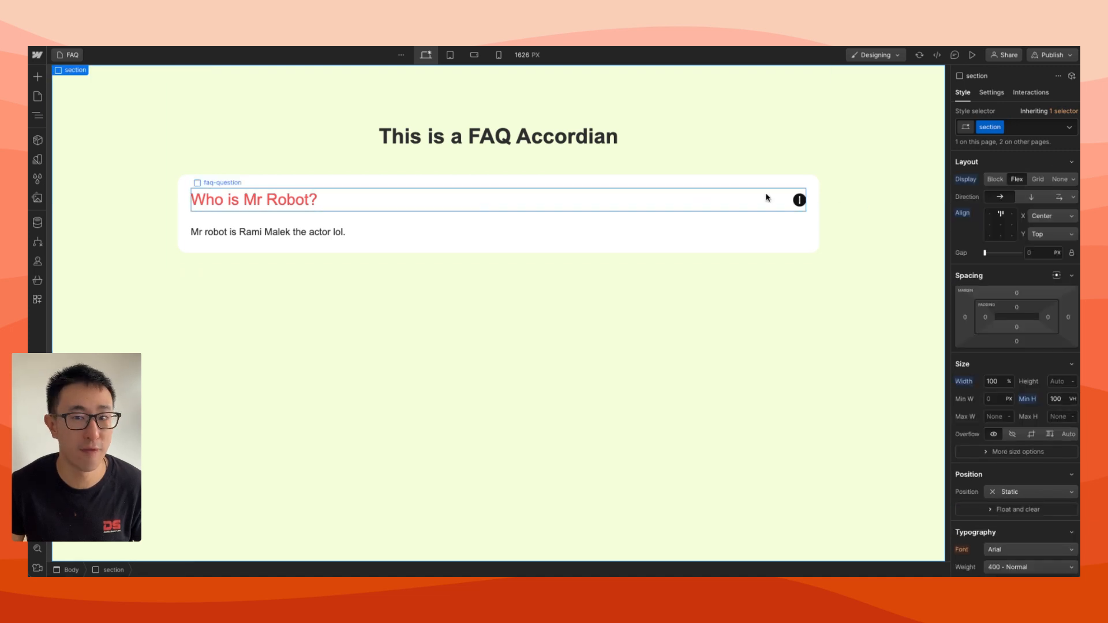
click(823, 136)
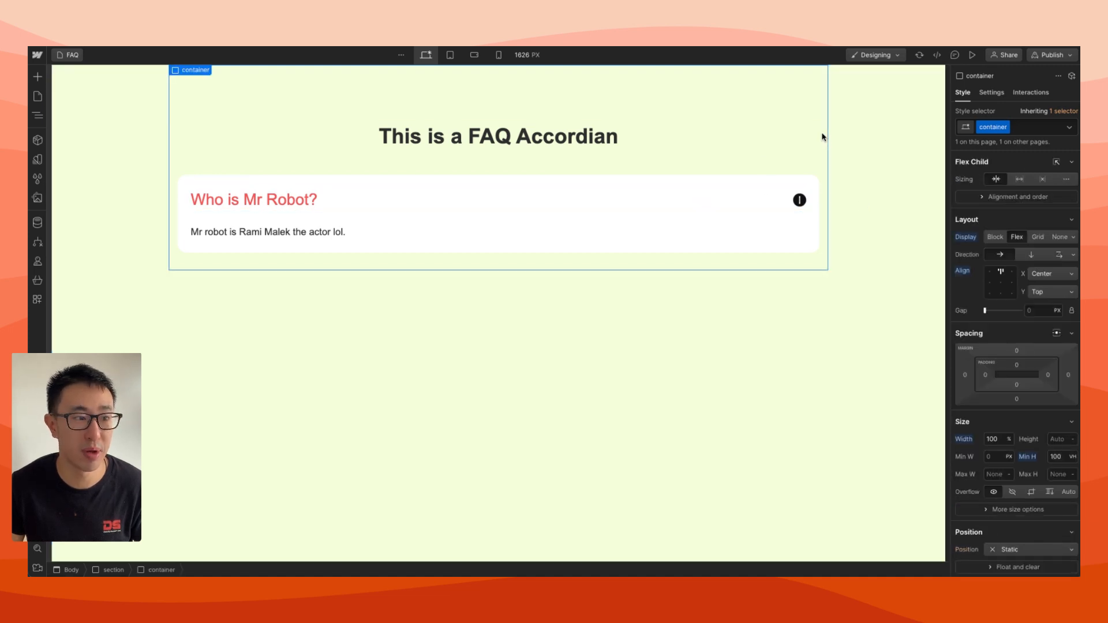
Copy the faq-item and paste two duplicates of it into the faq-wrapper
click(750, 188)
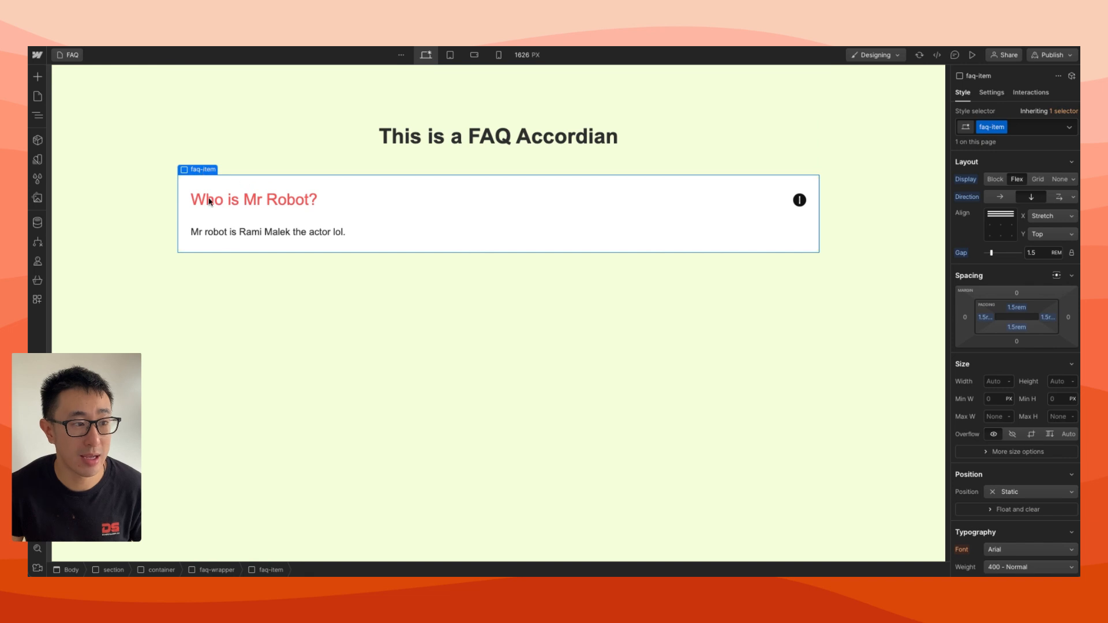
click(218, 570)
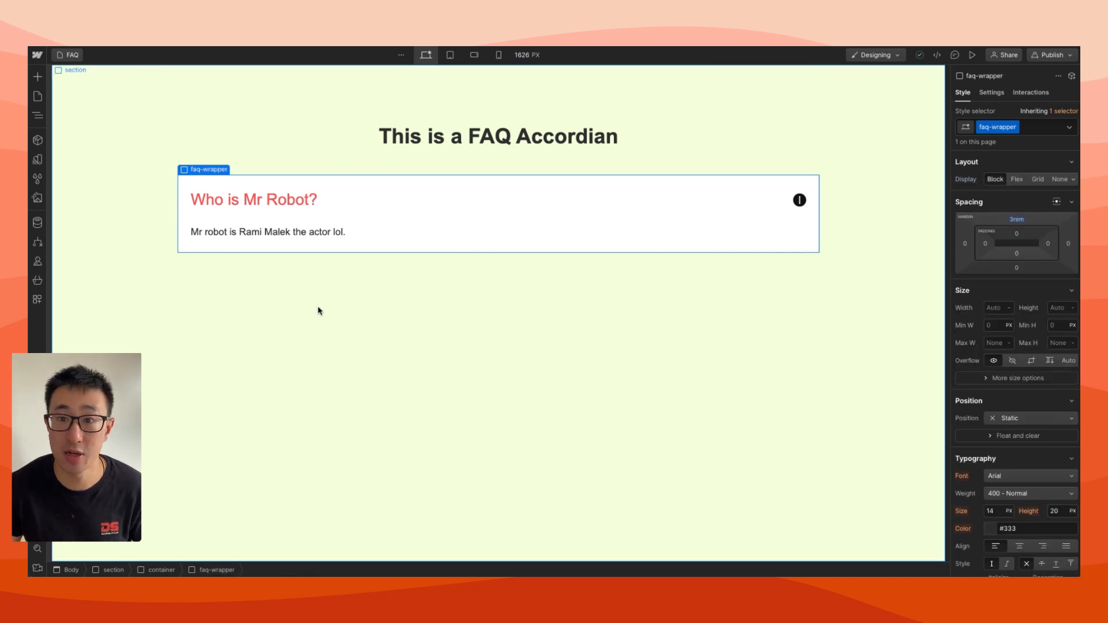
key(ctrl+v)
key(ctrl+v)
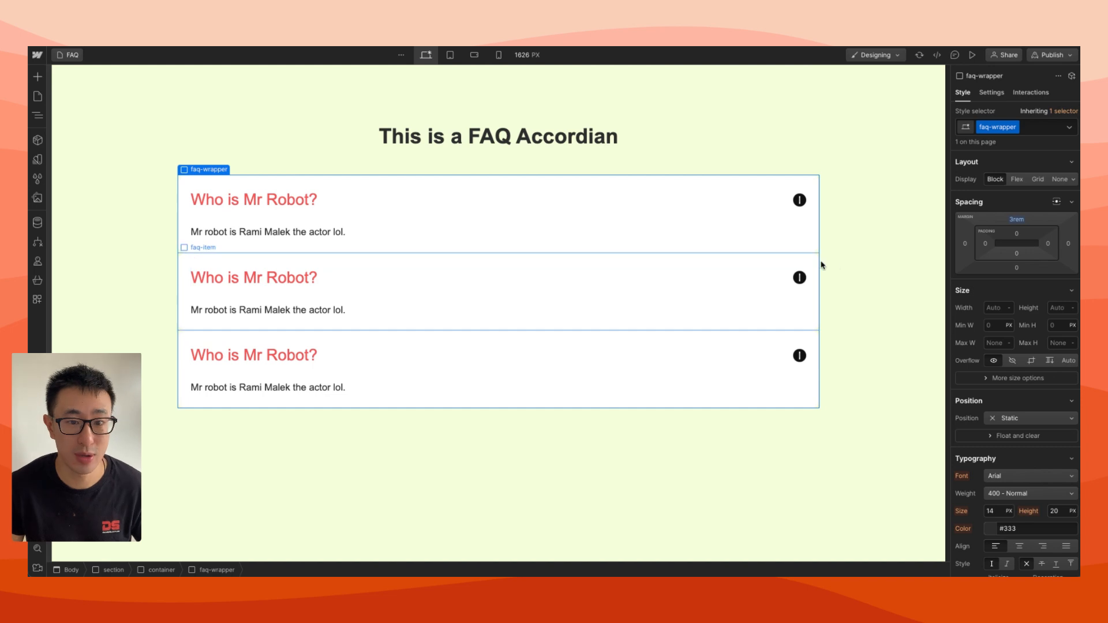
Set the faq-wrapper to a vertical Flex layout with a 1 rem gap between the items
click(1016, 180)
click(1029, 197)
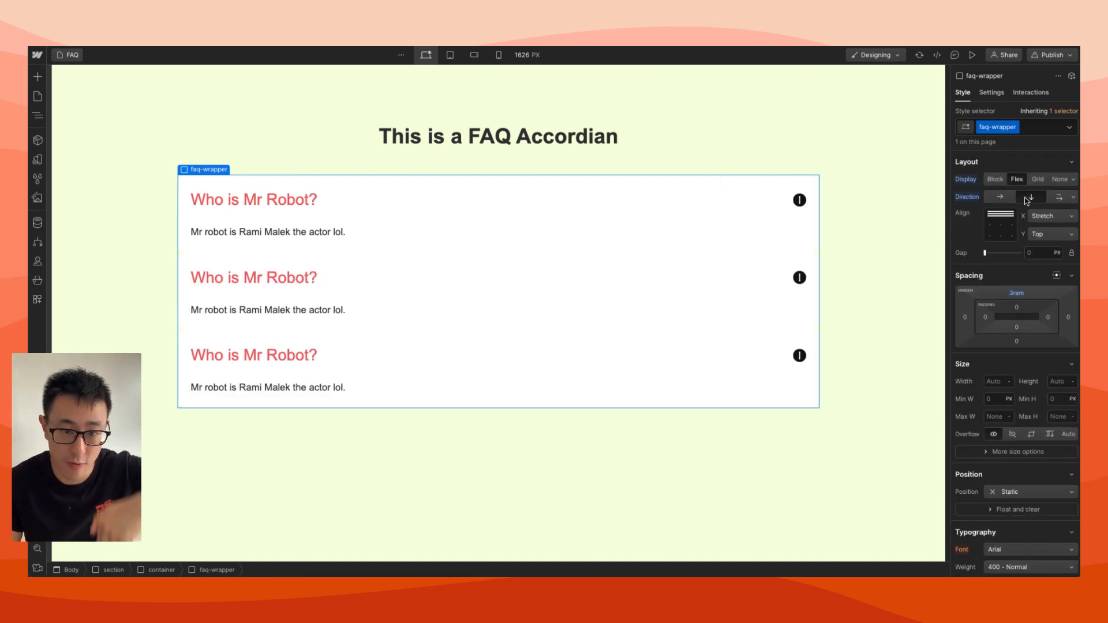
click(1035, 252)
text(1rem)
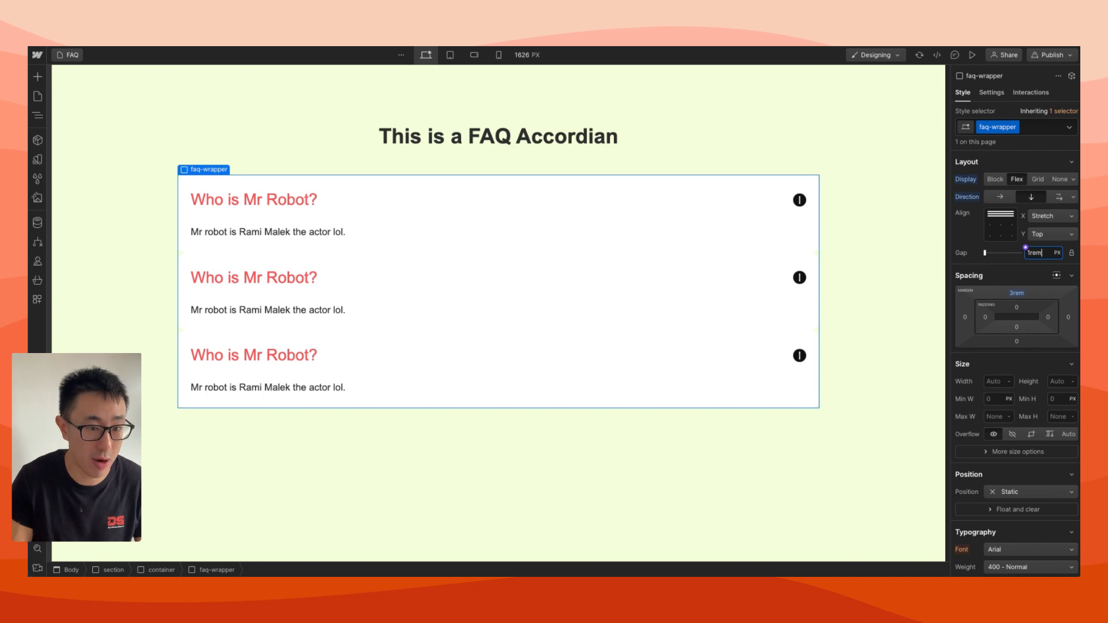
key(Return)
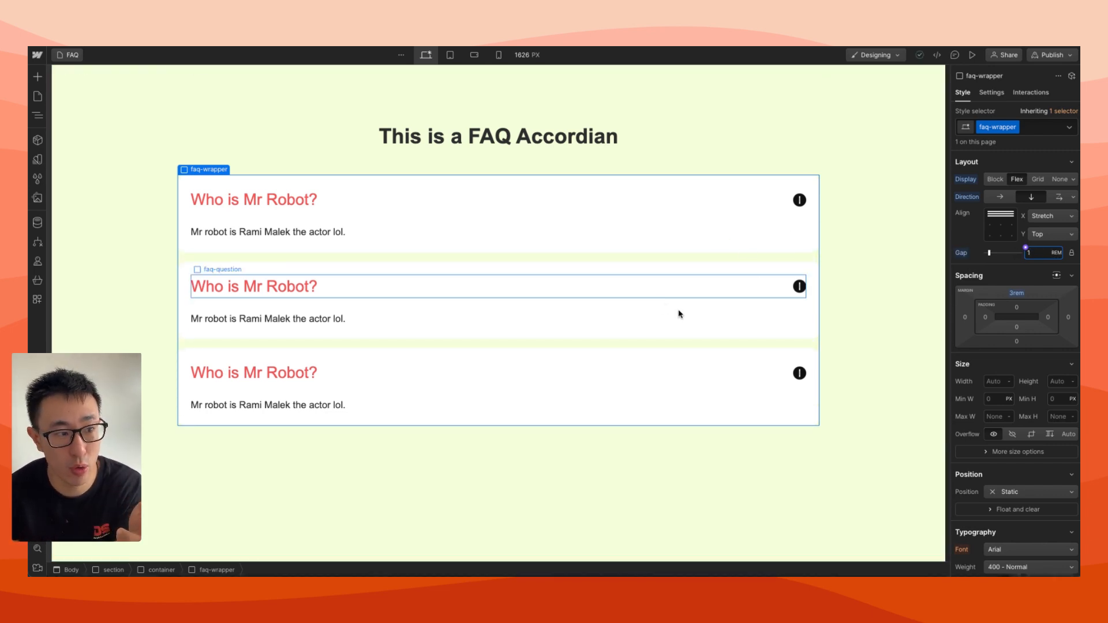
text(2)
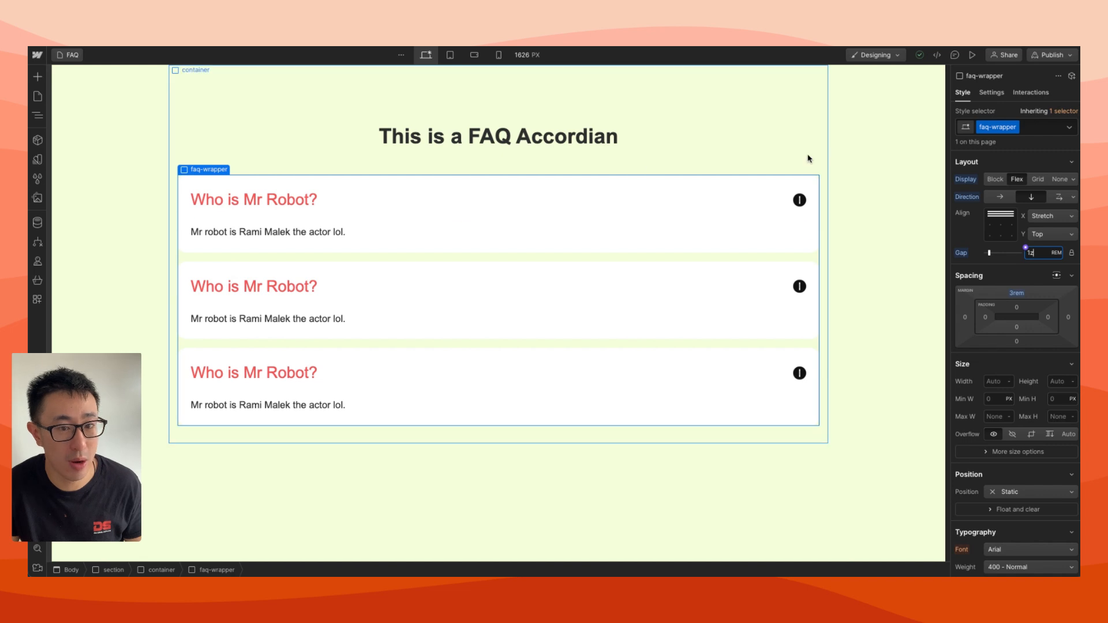
click(808, 159)
key(z)
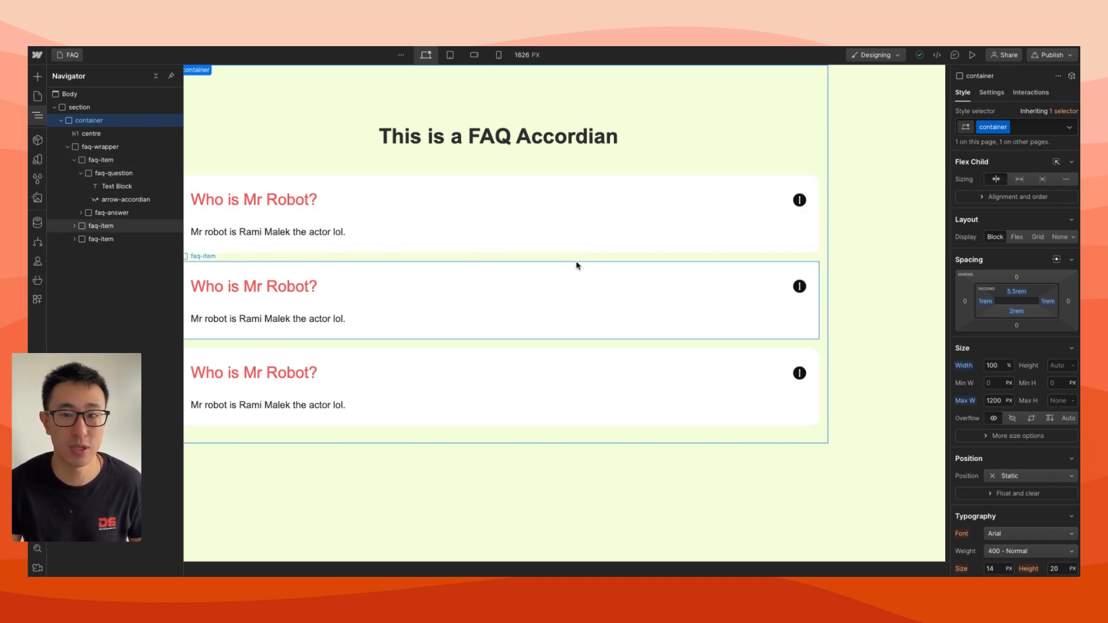
click(594, 257)
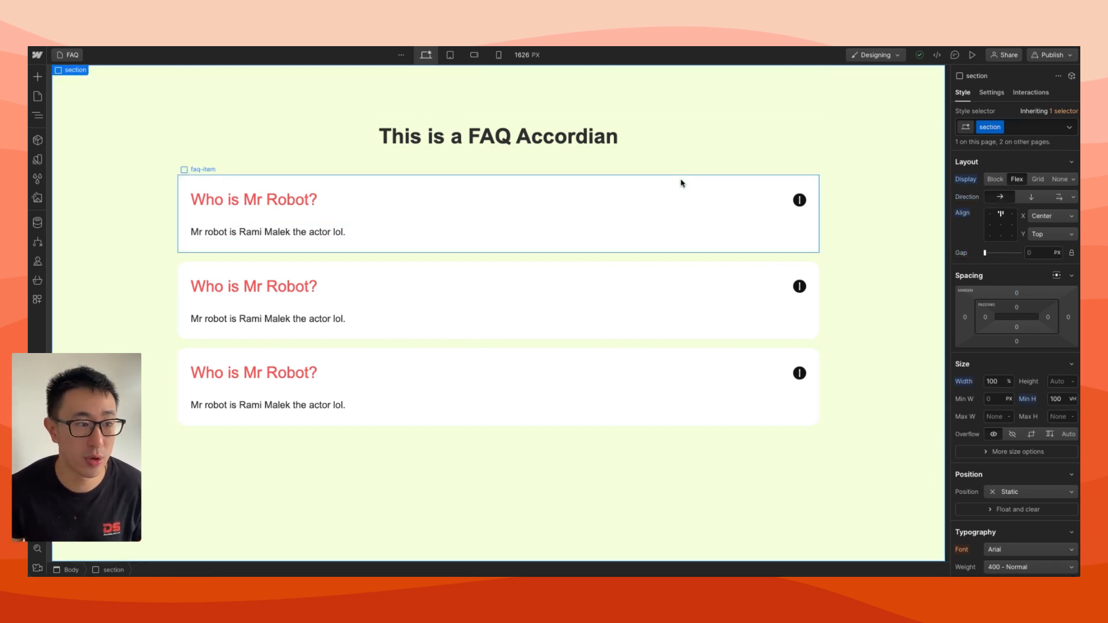
Add a Mouse click (tap) element trigger to the first faq-item
click(362, 183)
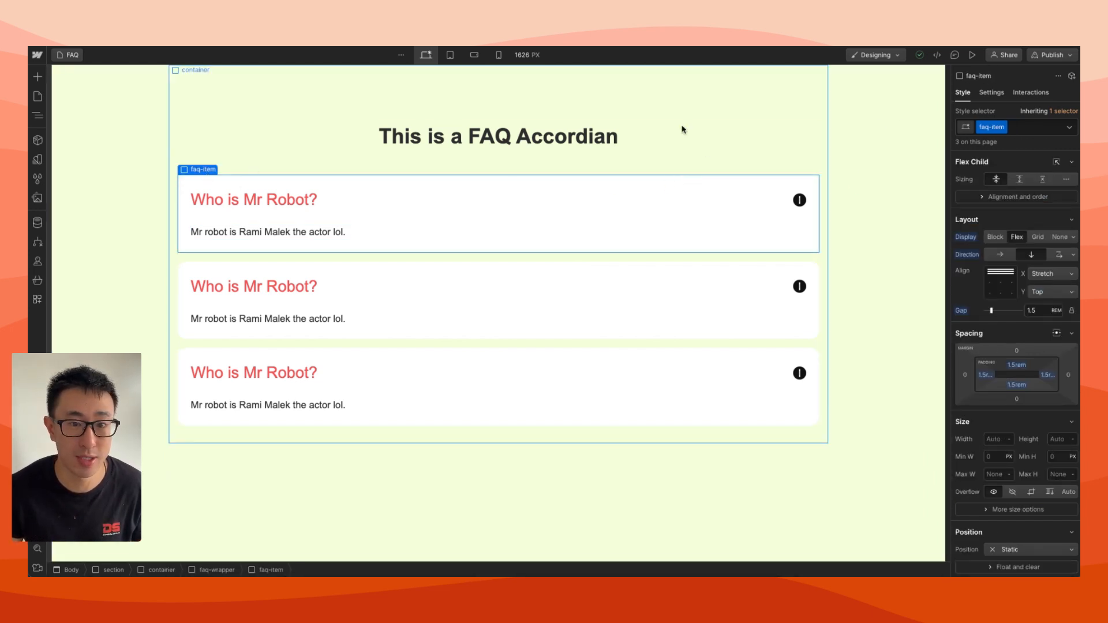
click(1030, 94)
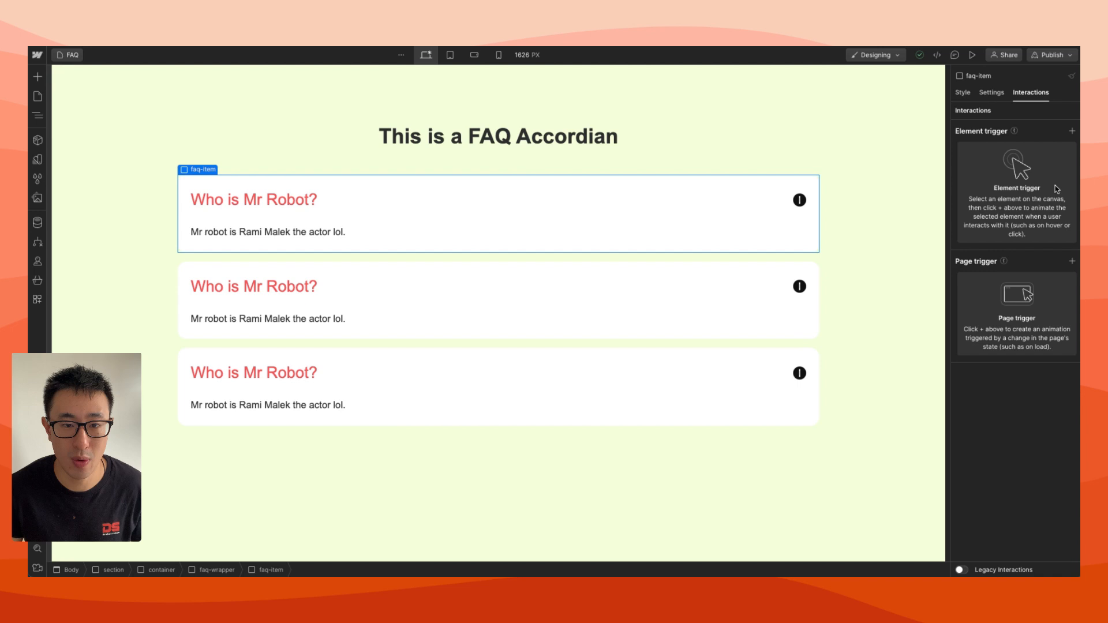
click(1072, 131)
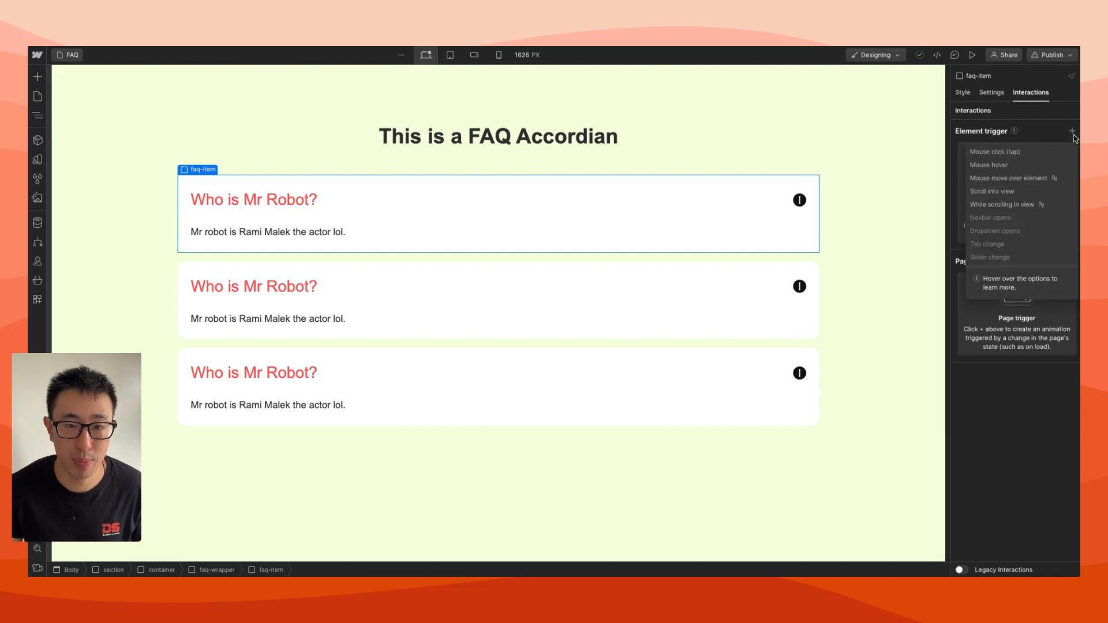
right_click(1012, 156)
click(1037, 146)
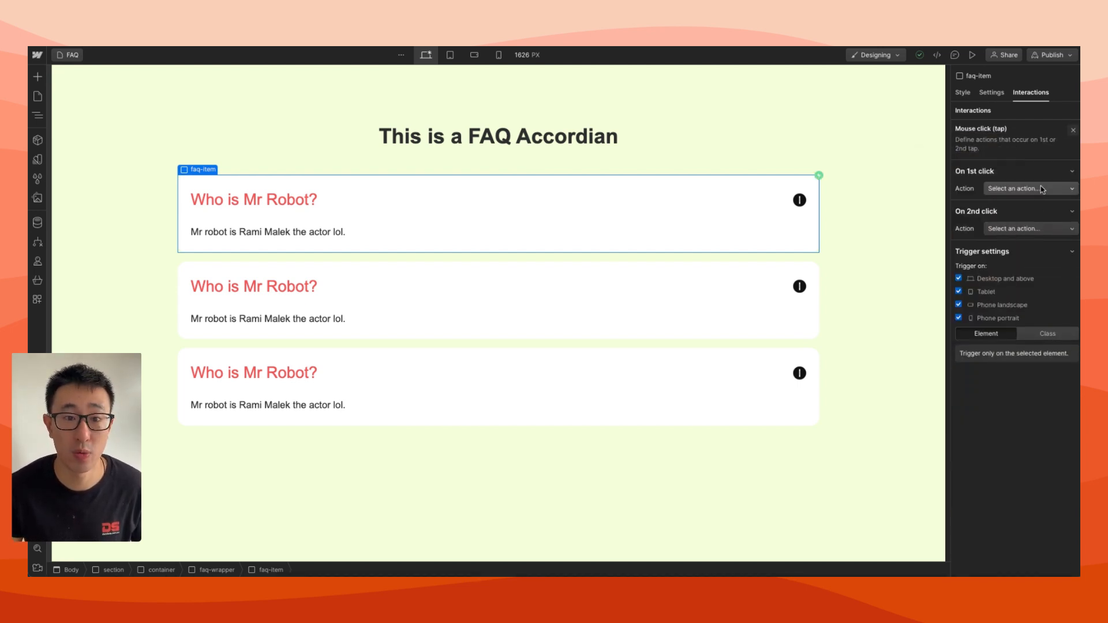
Set the first-click action to Start an animation and create a new timed animation named "FAQ - Open"
click(1040, 187)
click(1021, 217)
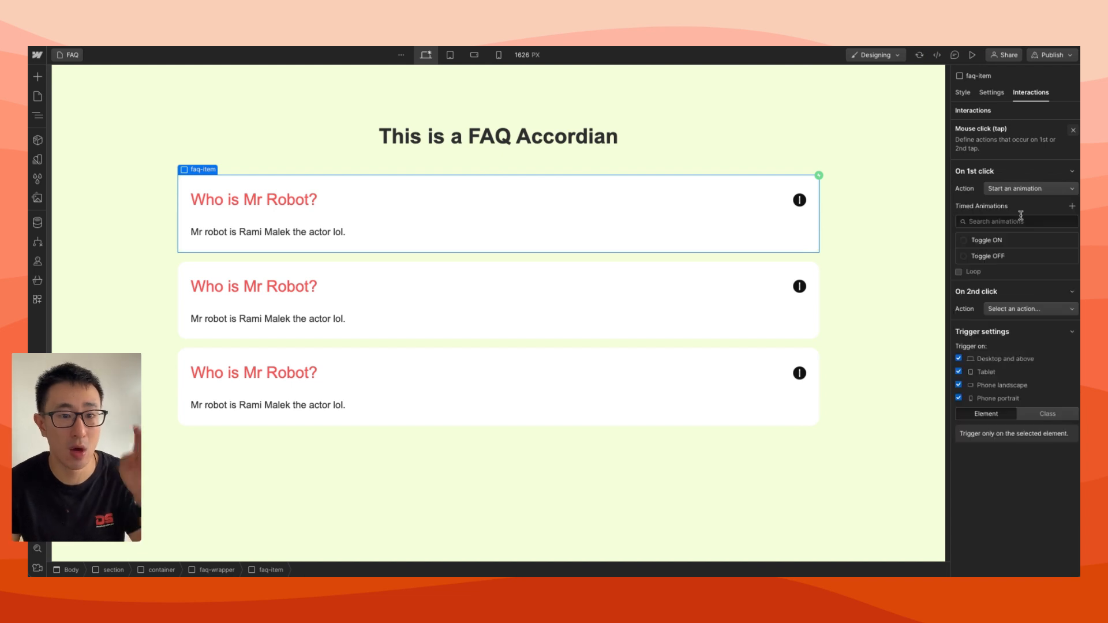
click(1072, 207)
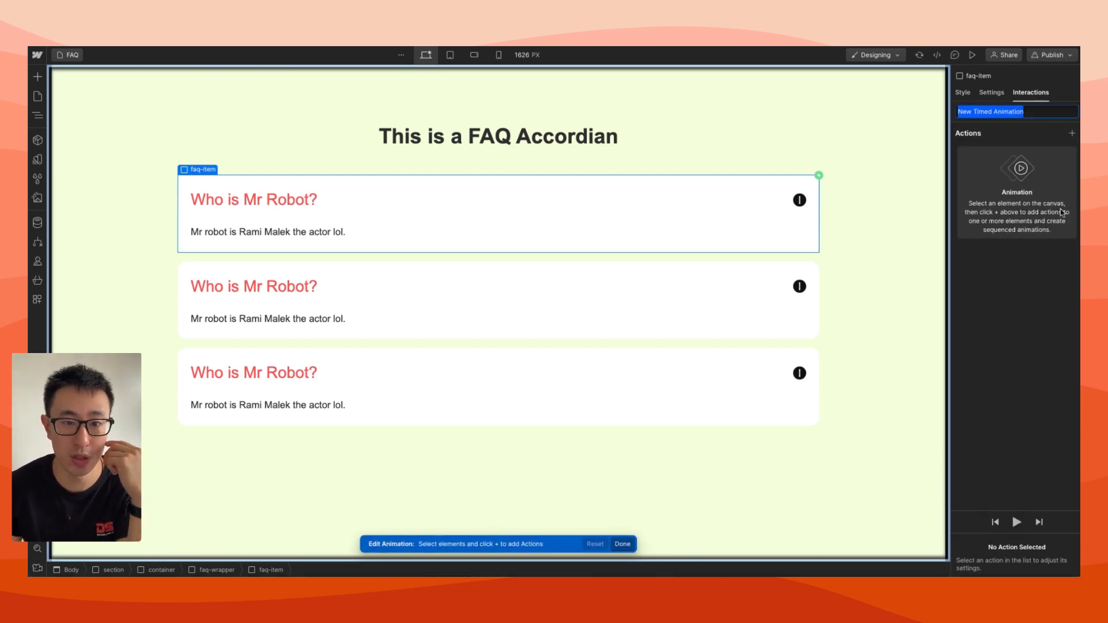
text(FAQ - Open)
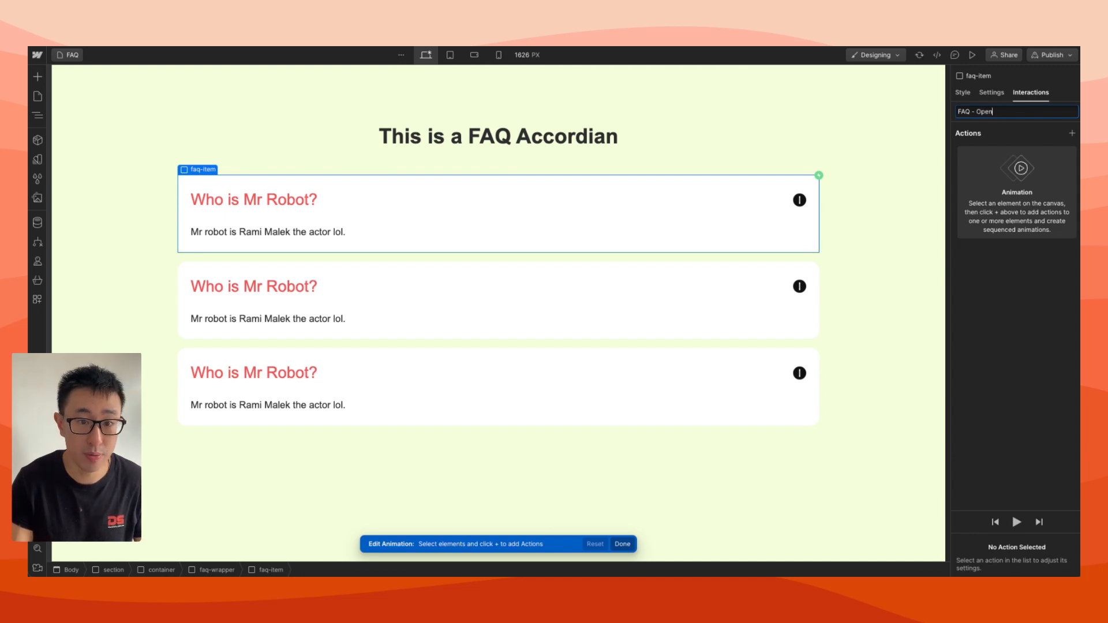
key(Return)
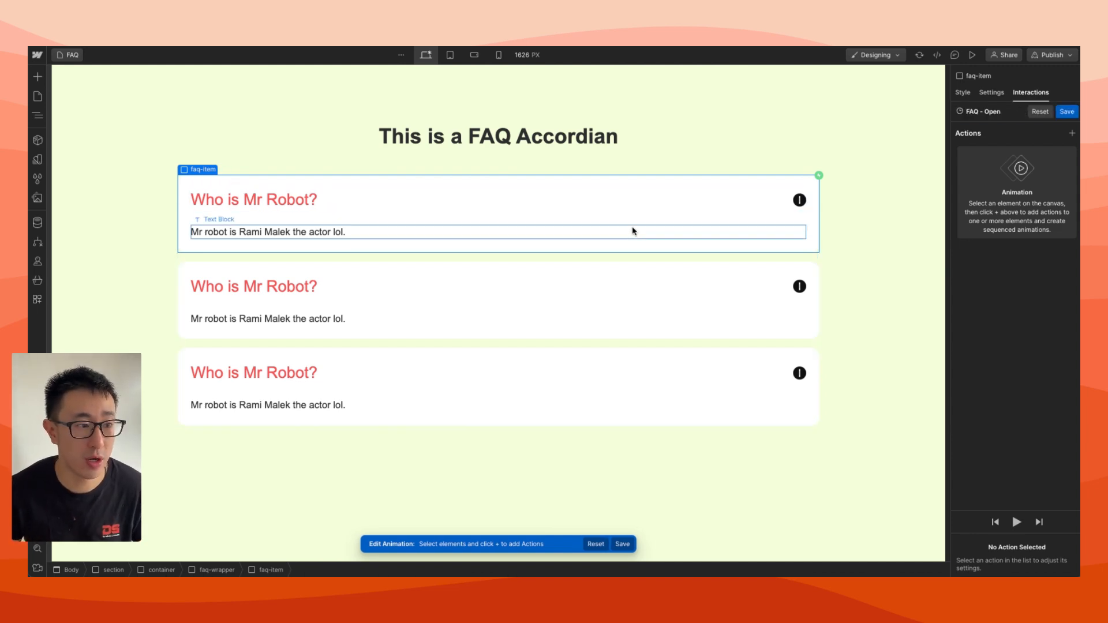
Add a Hide/Show action for the first faq-answer with display None as the initial state, affecting only children with this class
click(630, 230)
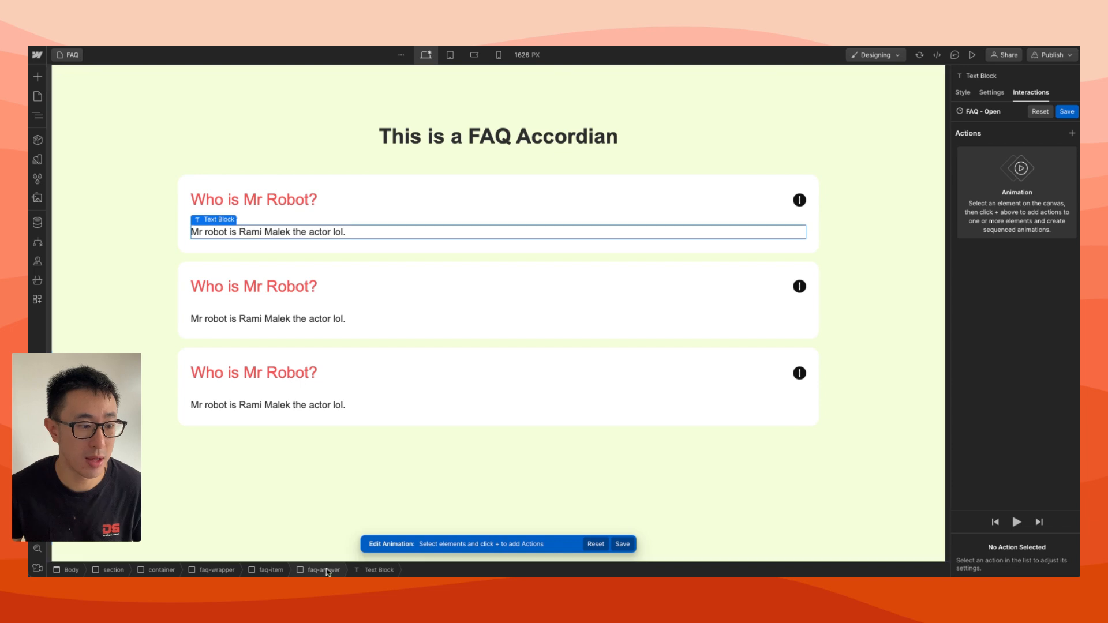
click(1072, 133)
click(1016, 361)
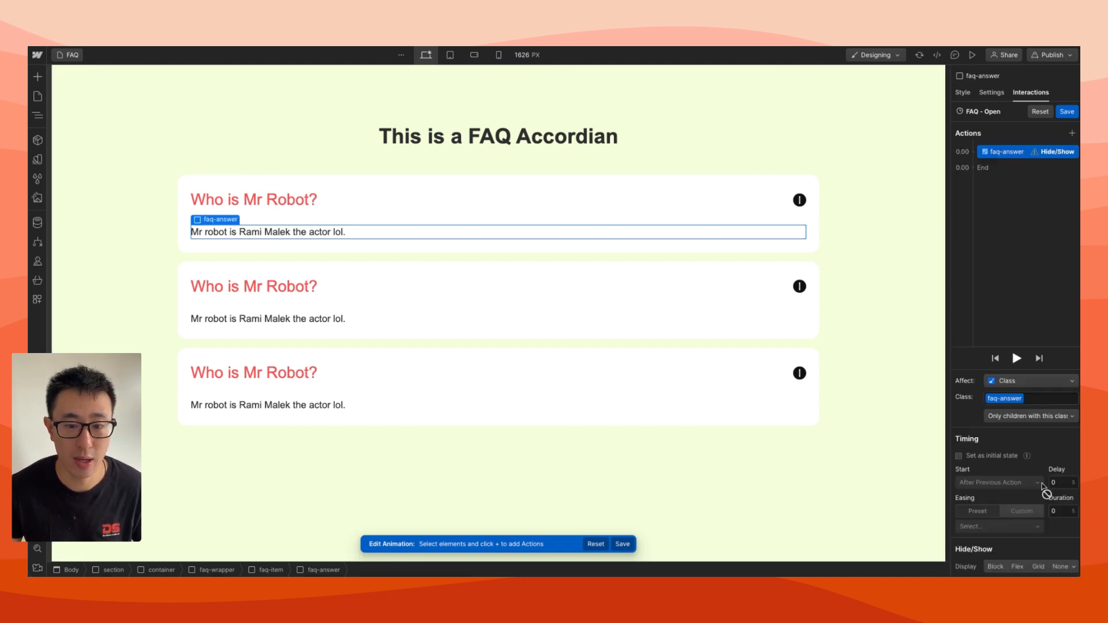
click(1061, 567)
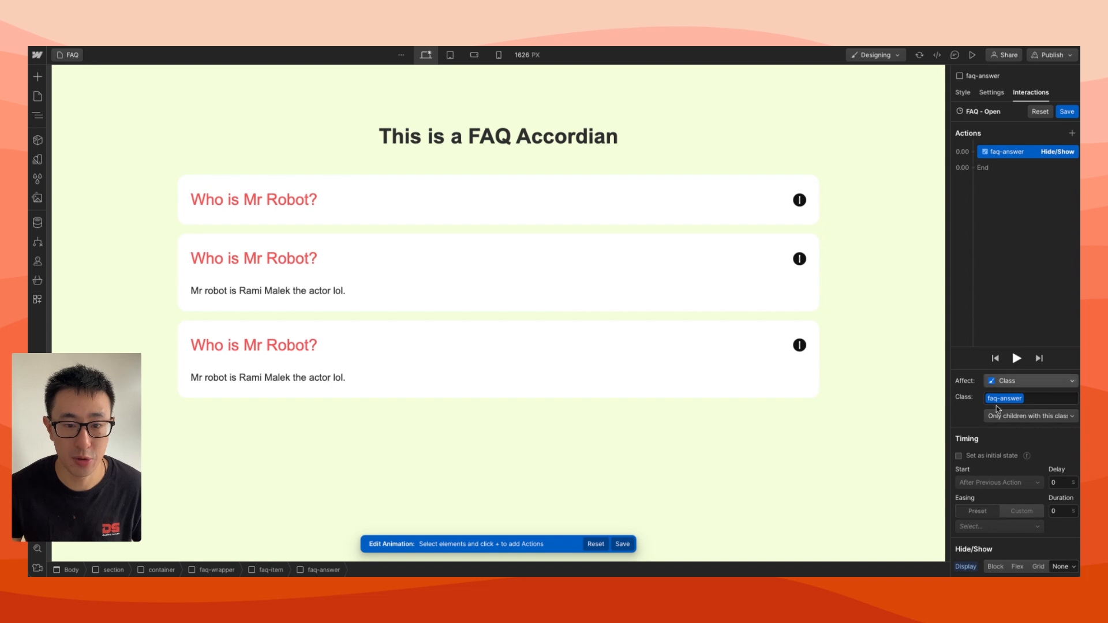
click(959, 455)
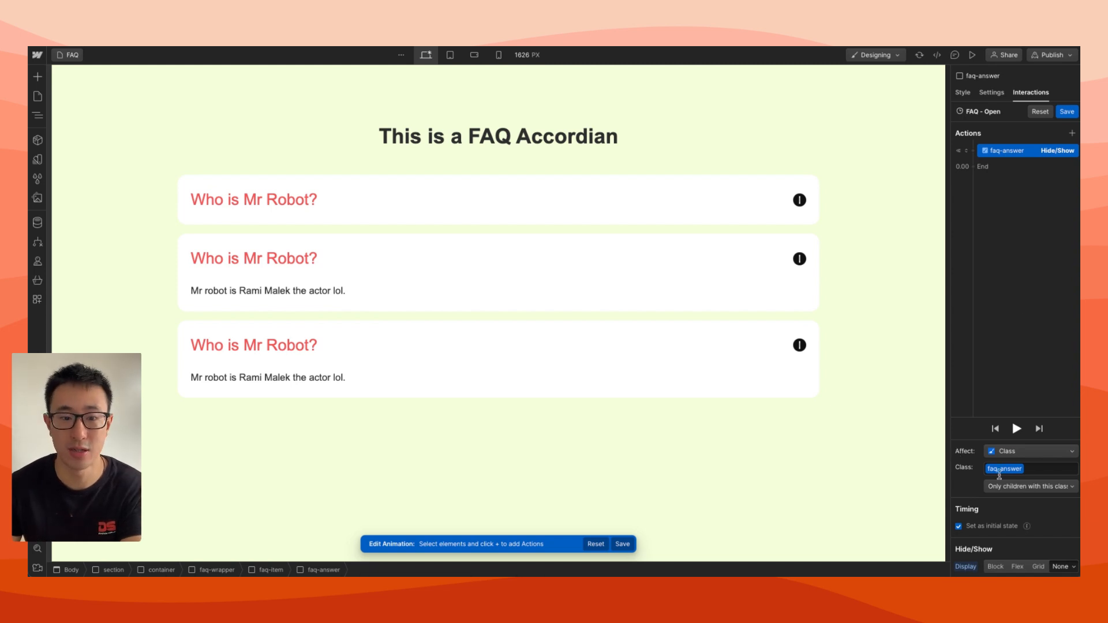
click(995, 526)
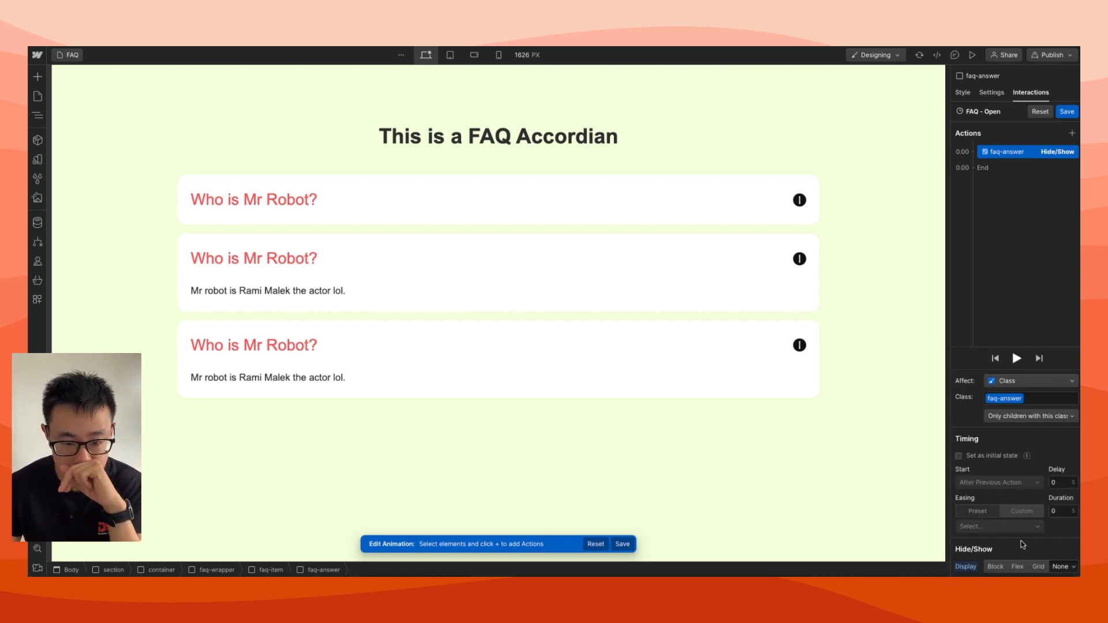
click(994, 456)
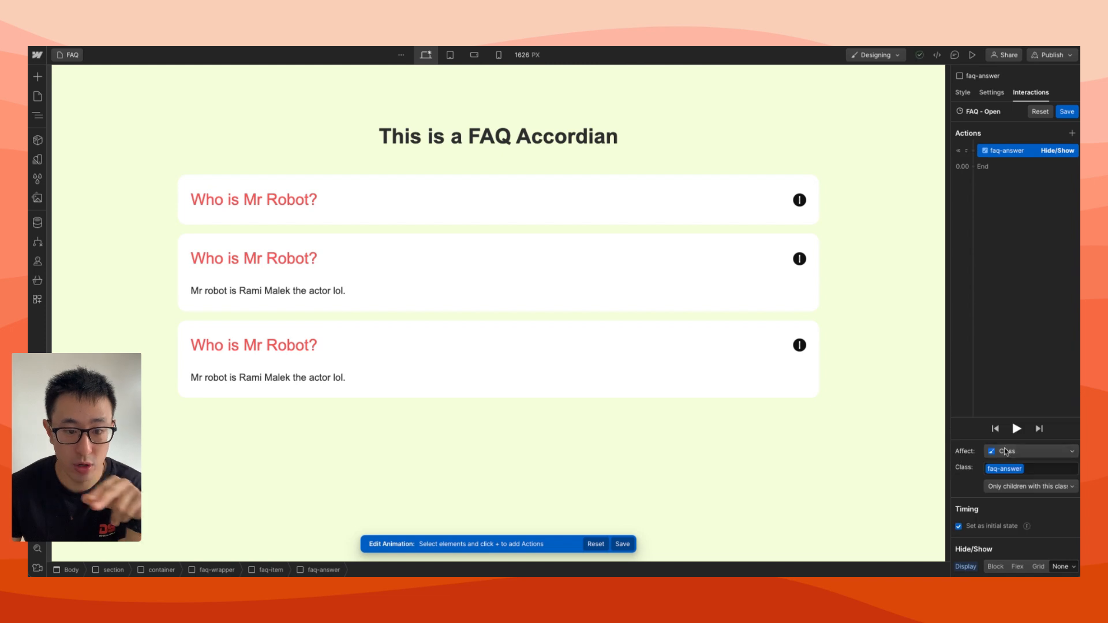
click(1023, 490)
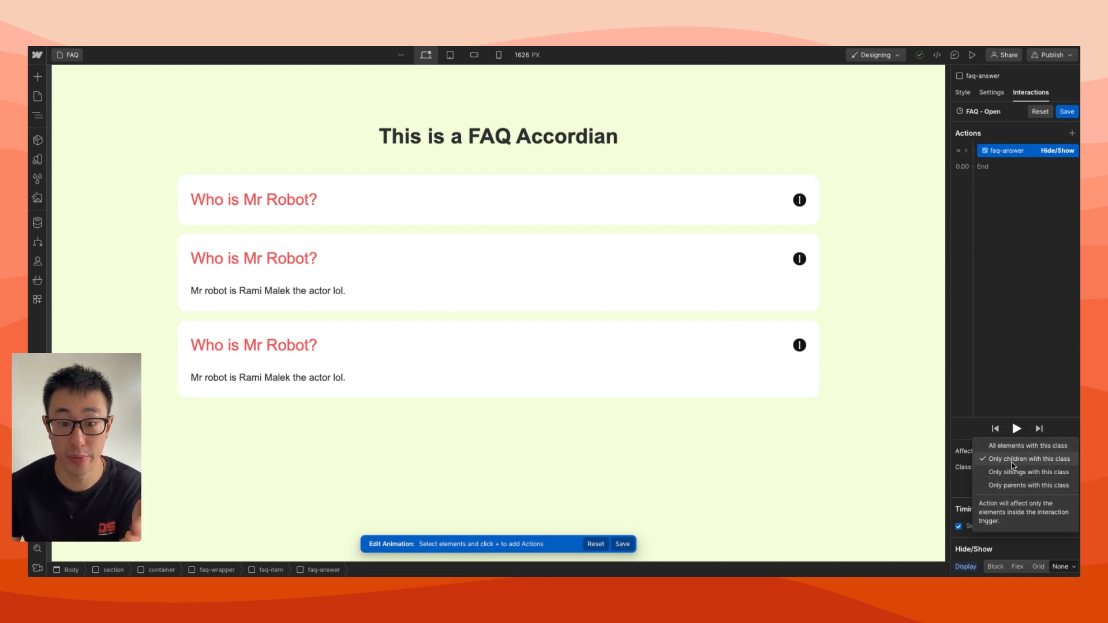
click(1014, 460)
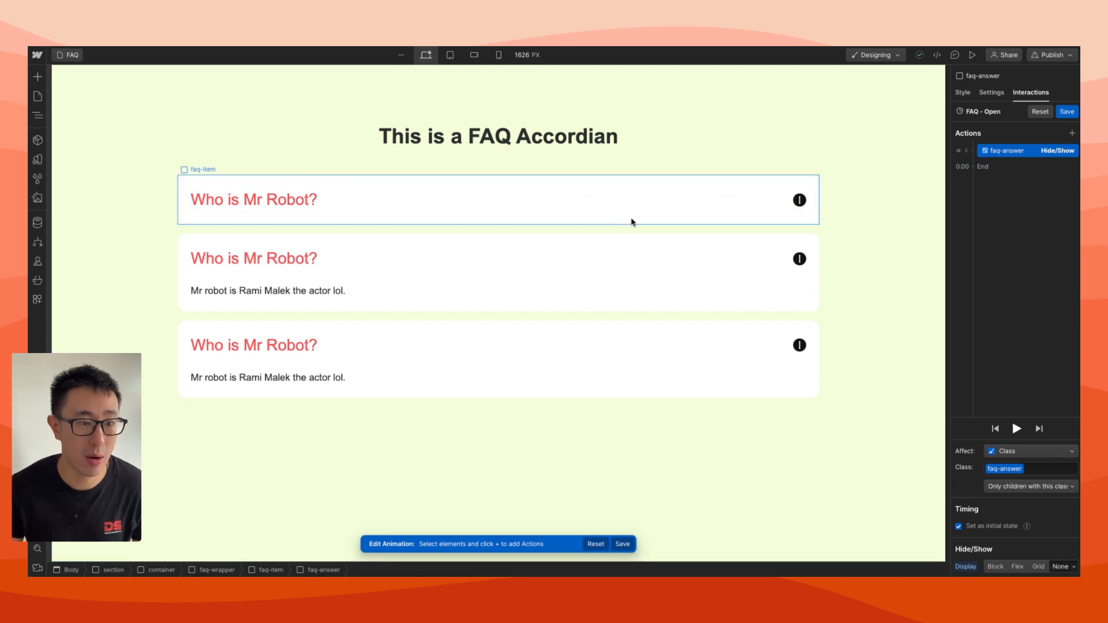
Add a second Hide/Show action for faq-answer to the FAQ - Open animation and set its display to Flex
click(982, 168)
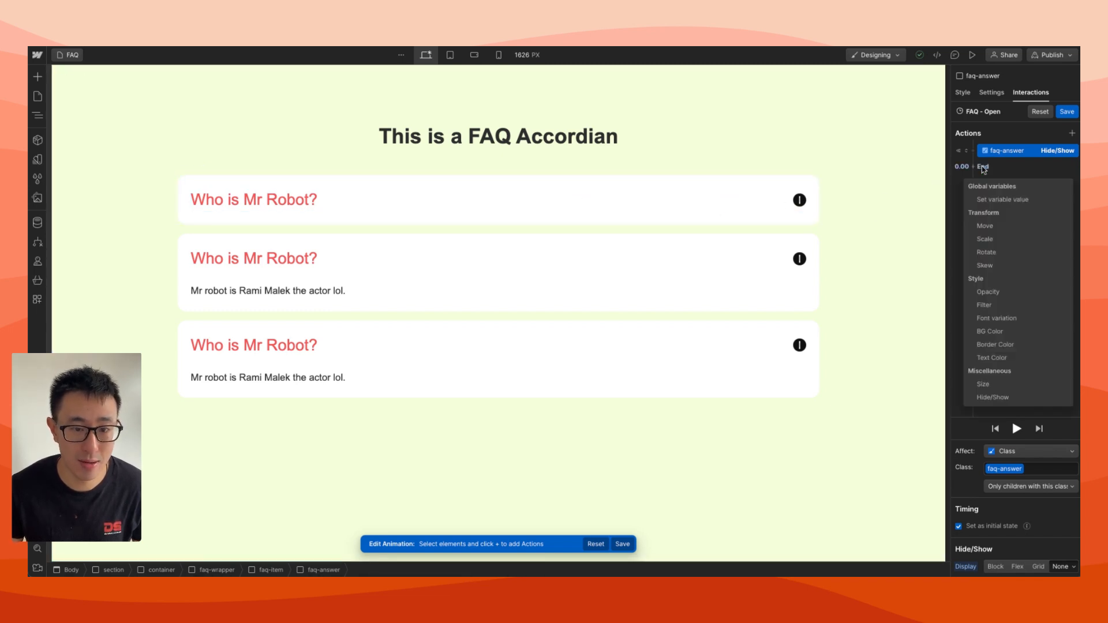
click(993, 397)
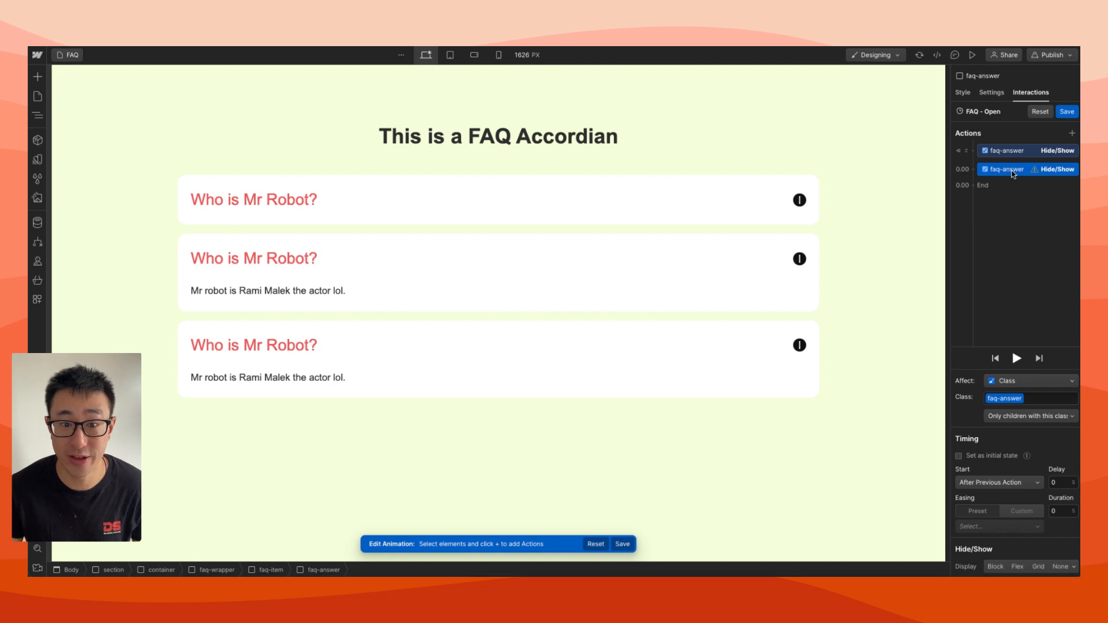
click(1017, 566)
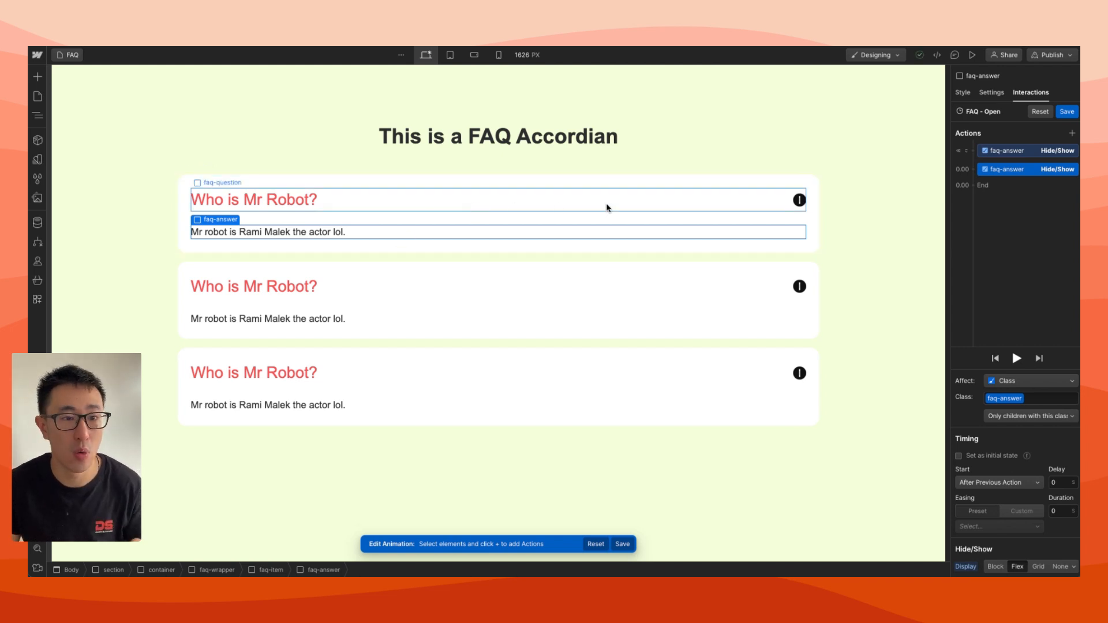
Add a Lottie action for the first item's arrow-accordian icon as an initial state, with the Lottie position at 65%
click(798, 200)
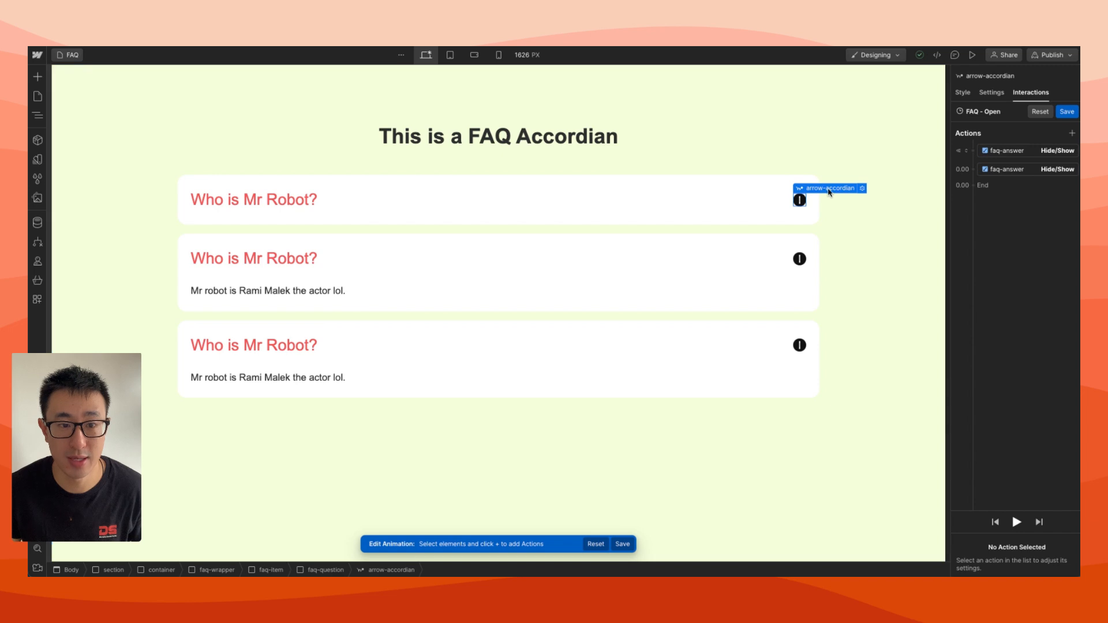
click(975, 162)
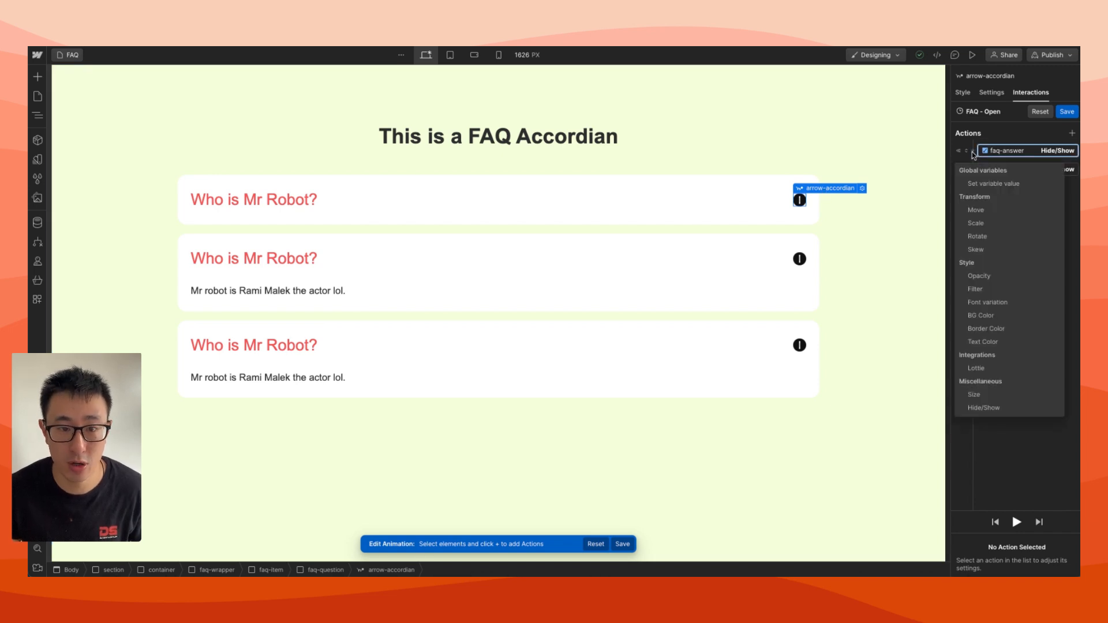
click(994, 369)
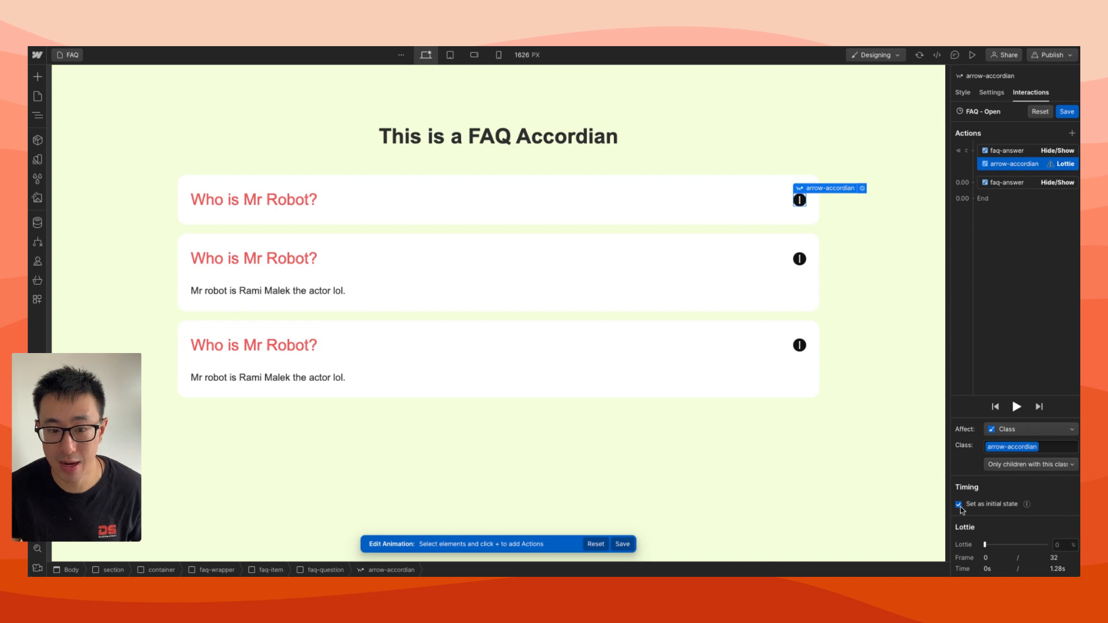
click(958, 505)
click(958, 505)
click(1070, 509)
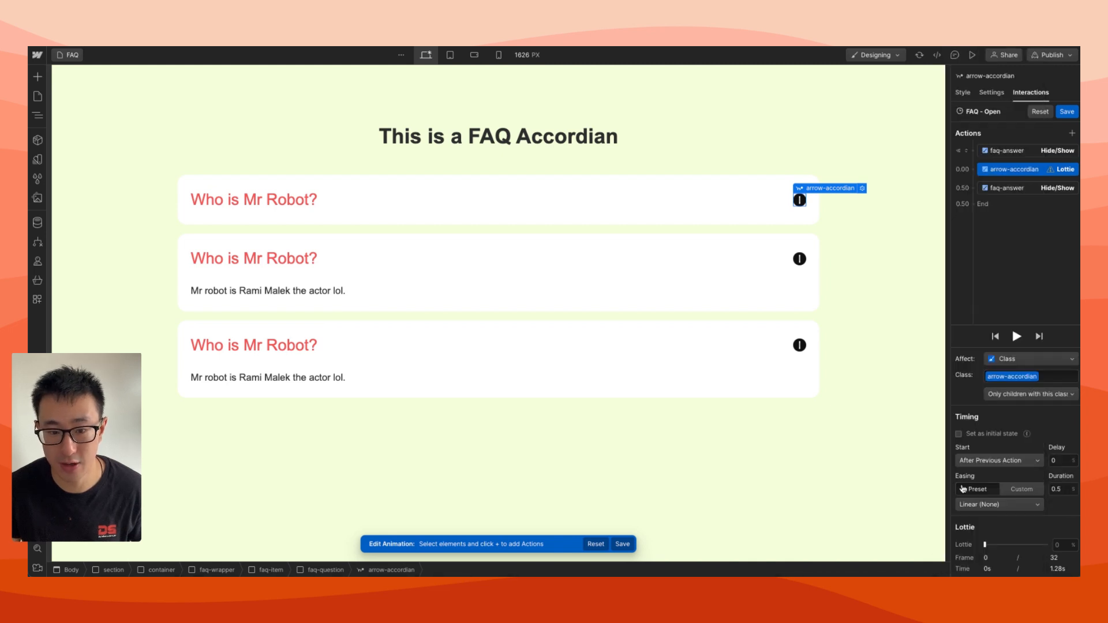
click(958, 431)
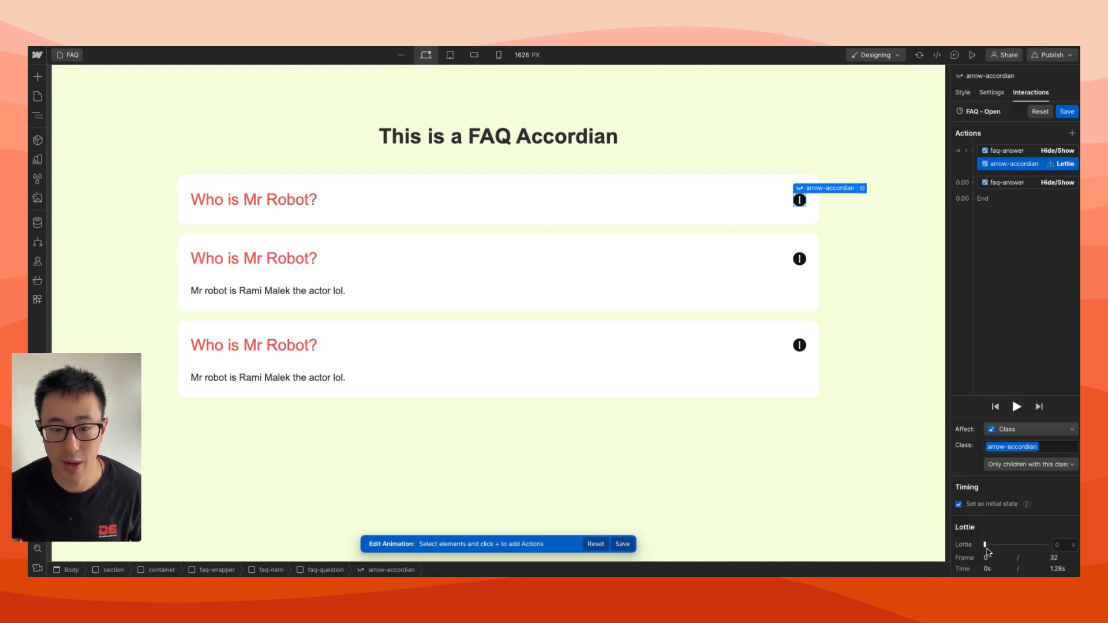
drag(985, 544, 1025, 546)
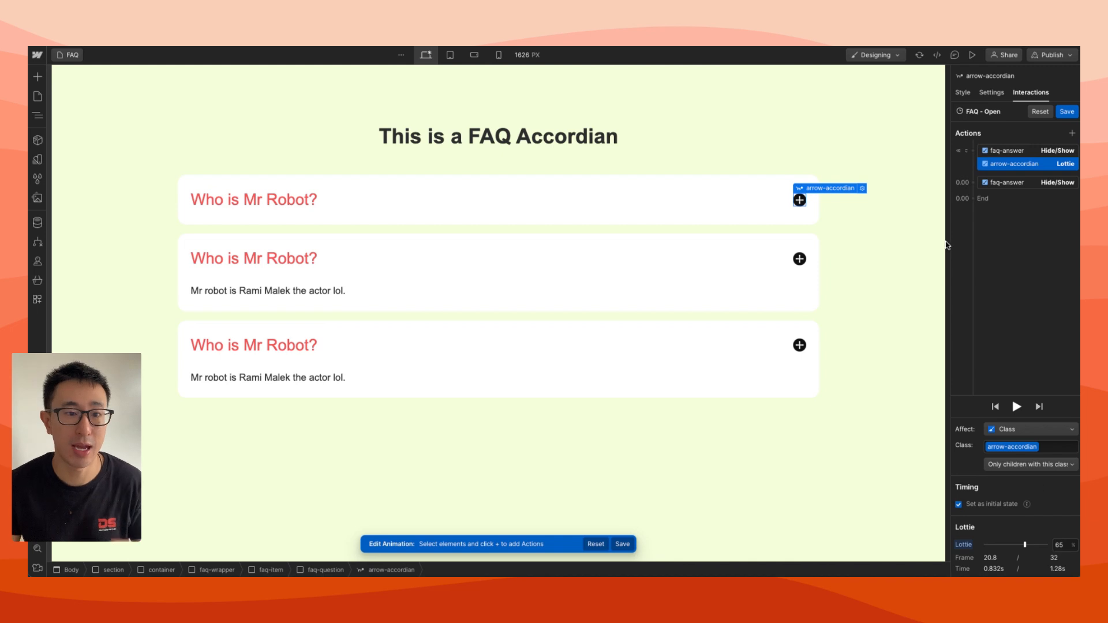
Add an arrow-accordian Lottie action at 0% alongside the Flex Hide/Show action, starting with the previous action, and save the animation
drag(974, 197, 975, 184)
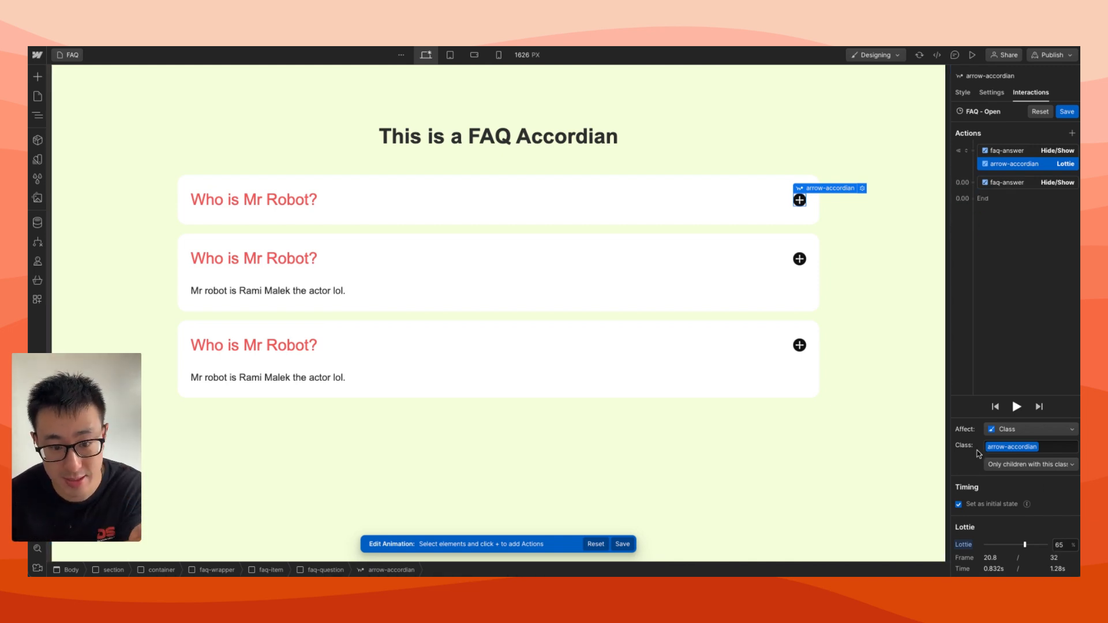
click(974, 184)
click(982, 399)
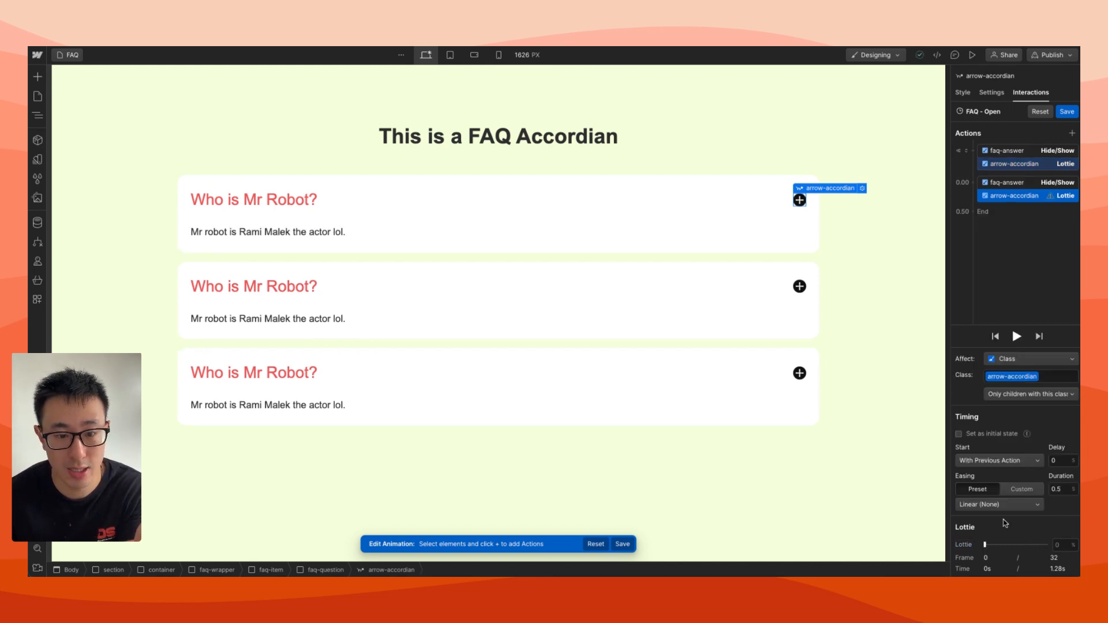
mouse_move(985, 545)
mouse_down()
mouse_move(1025, 545)
mouse_move(975, 547)
mouse_up()
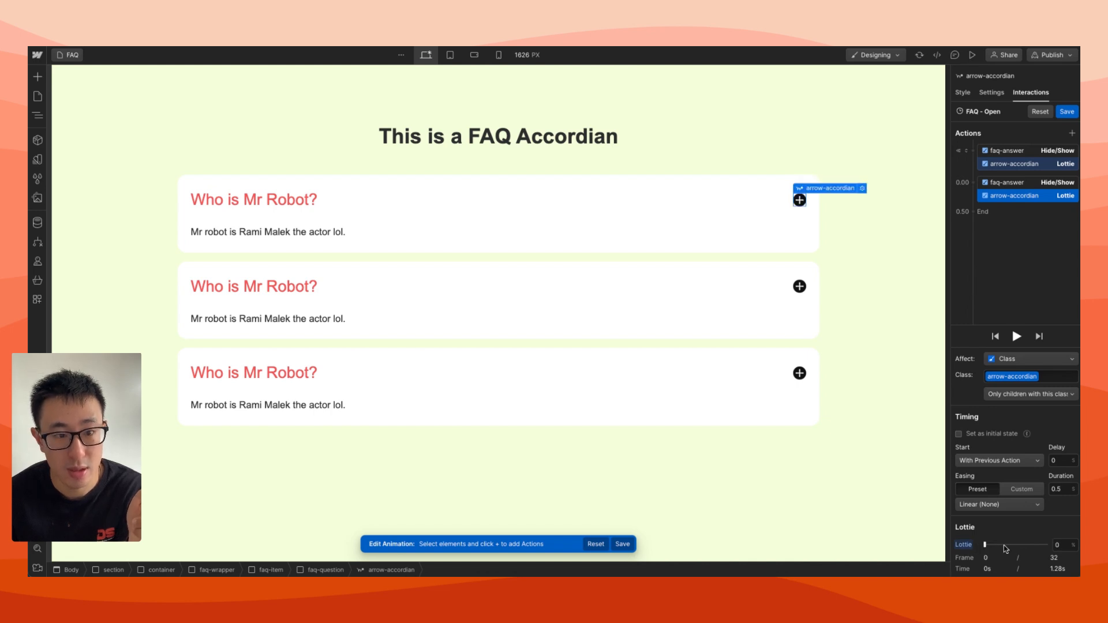
click(1025, 166)
click(1019, 198)
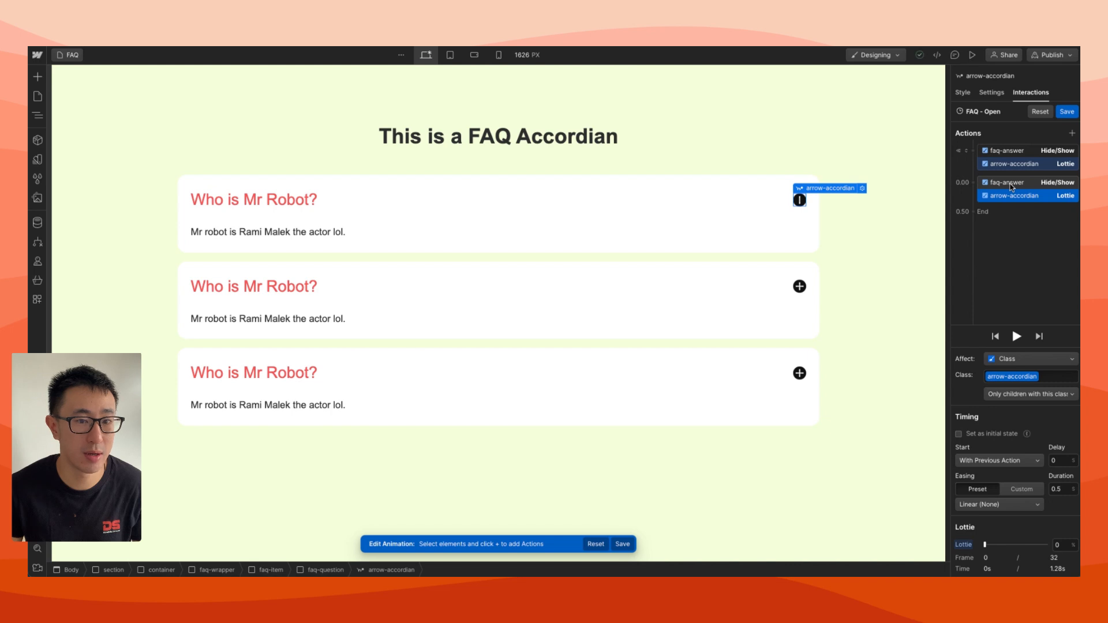
click(1067, 111)
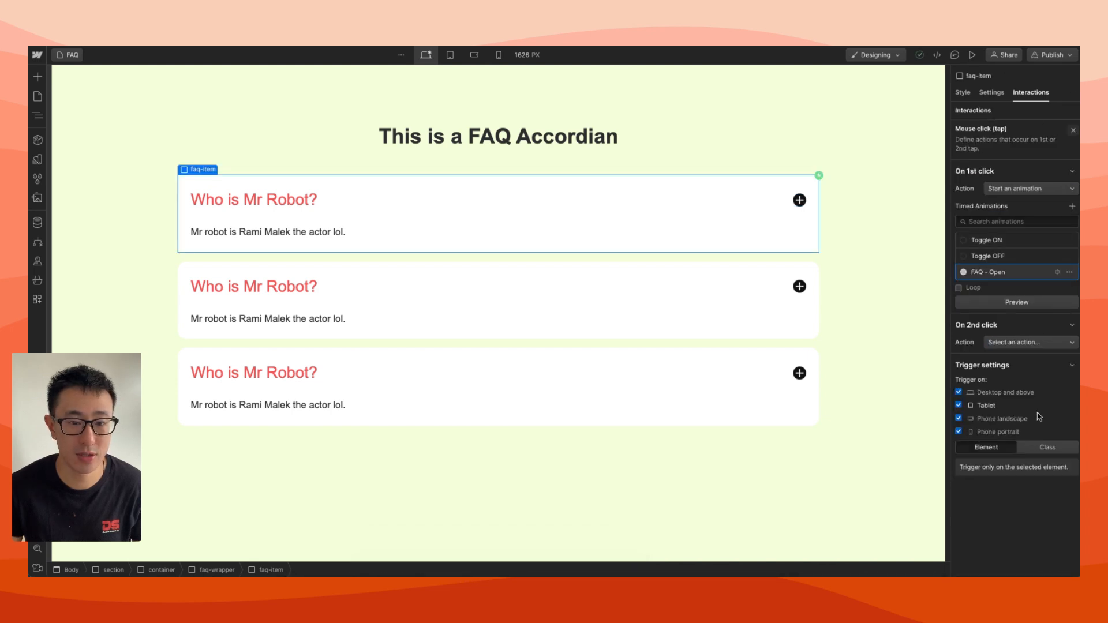
Apply the click trigger to the faq-item class and have the second click start a duplicate of the FAQ - Open animation
click(1047, 447)
click(1017, 344)
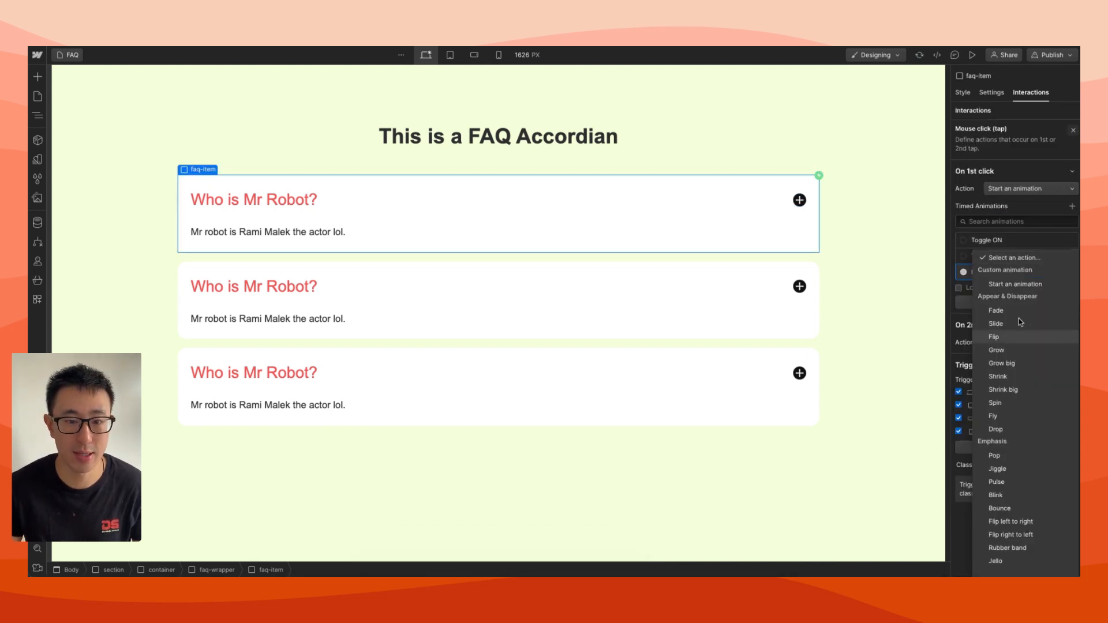
click(1014, 284)
scroll(1065, 415, down, 1)
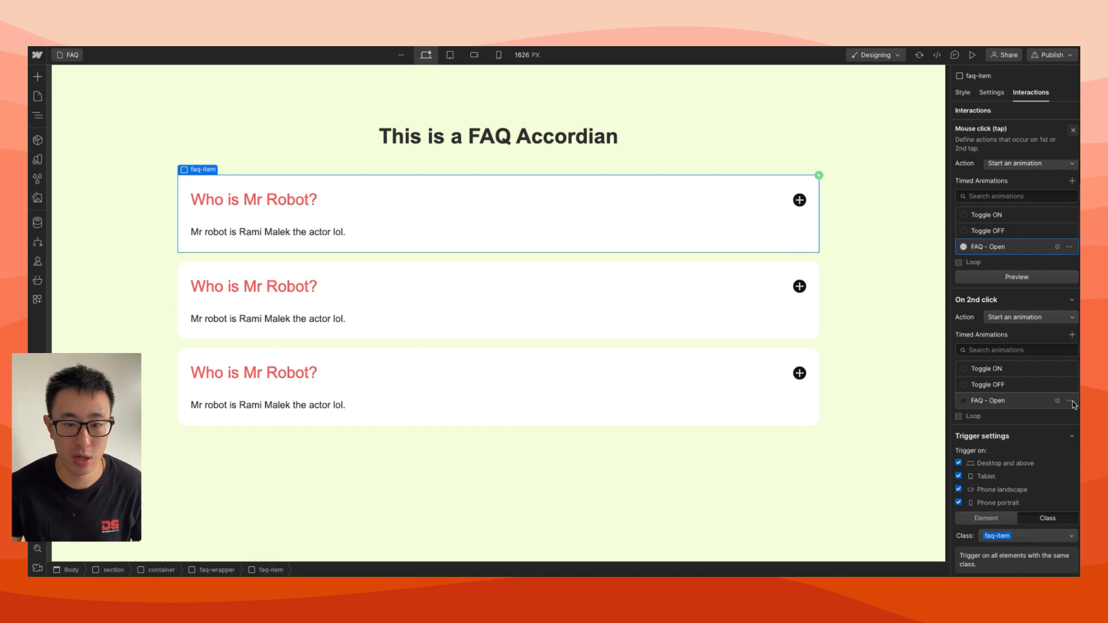
click(1071, 402)
click(1024, 447)
click(1011, 437)
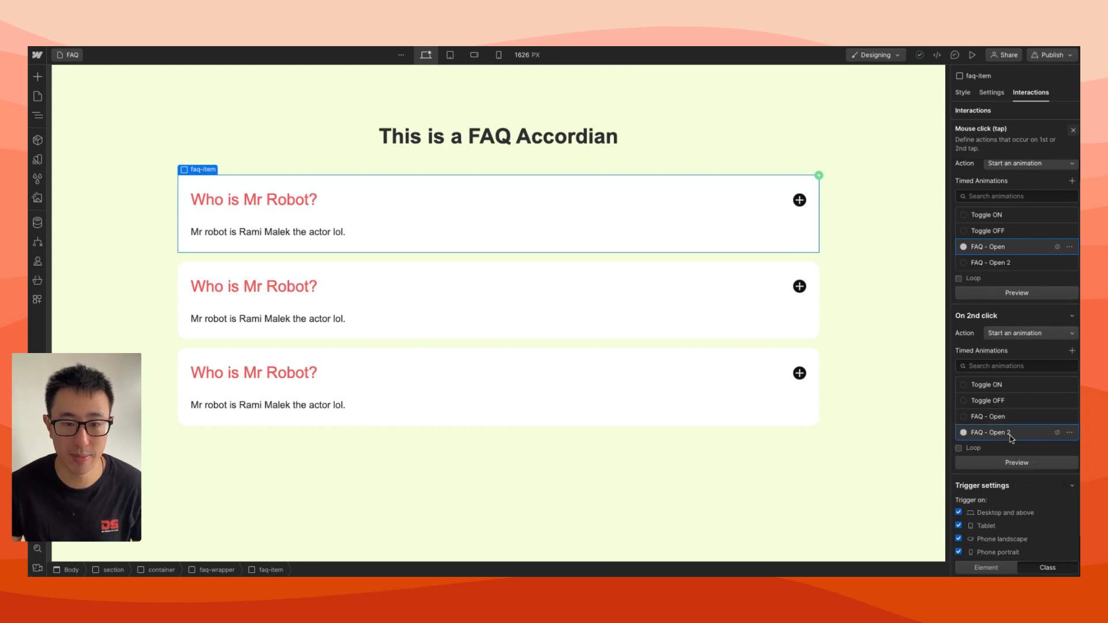
Open the duplicated animation for editing and rename it "FAQ - Close"
click(1057, 432)
drag(977, 112, 1030, 116)
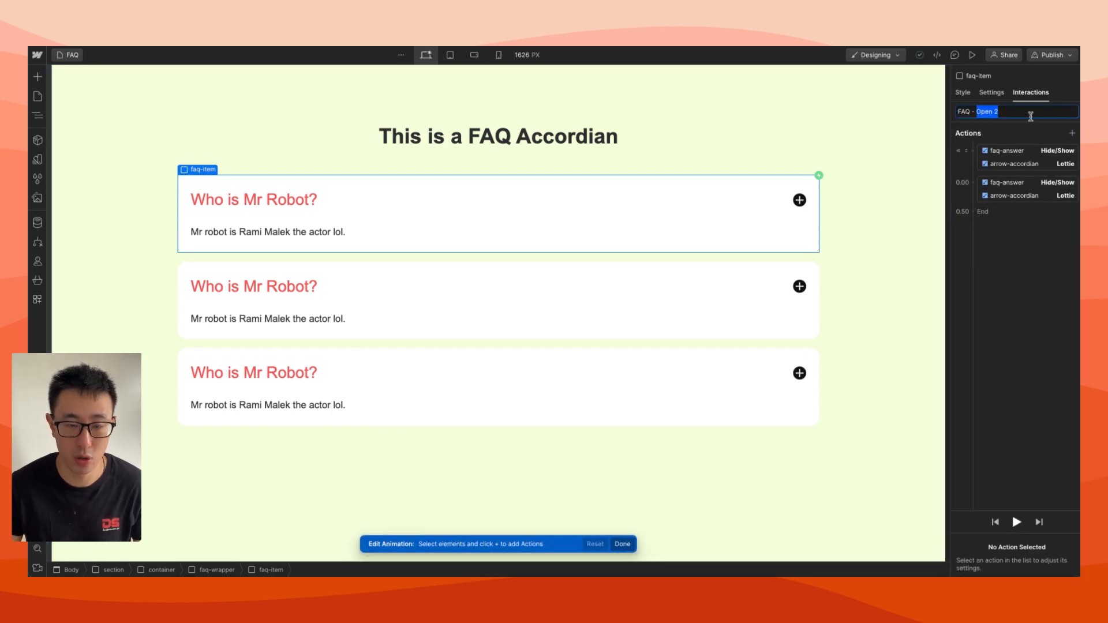
text(Close)
key(Return)
Remove the initial-state actions from FAQ - Close and set the remaining faq-answer Hide/Show action to display None
click(1049, 155)
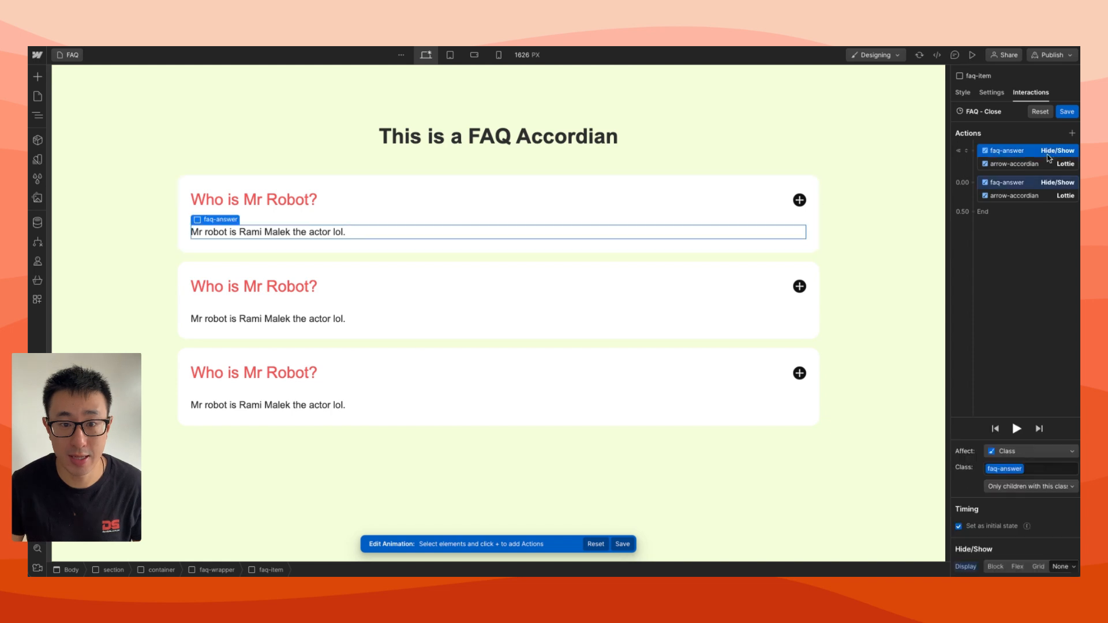
click(958, 526)
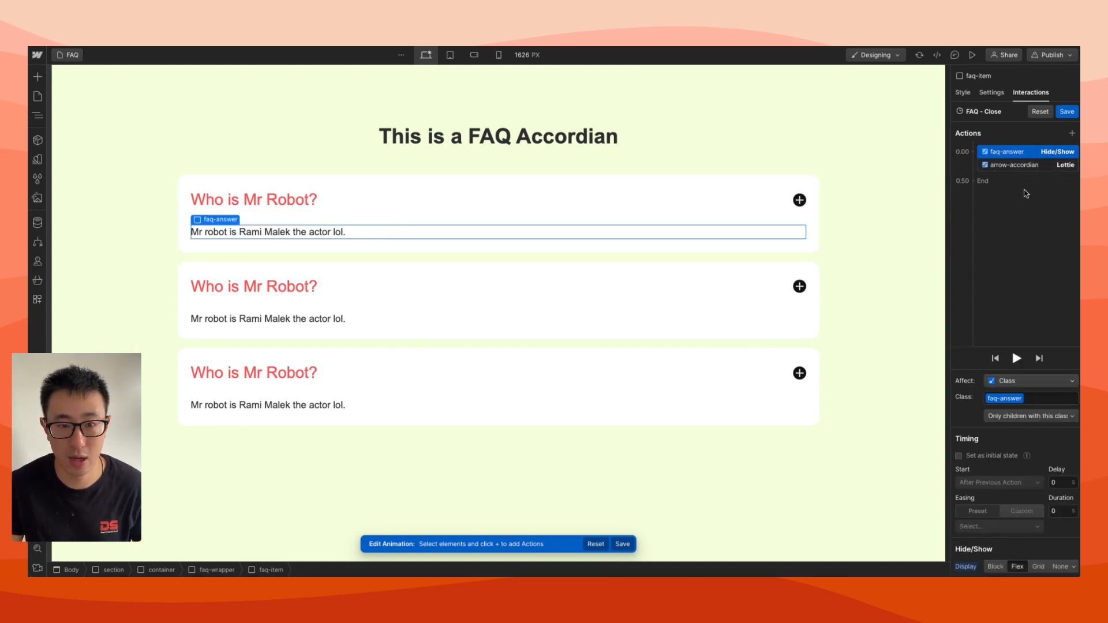
click(1060, 567)
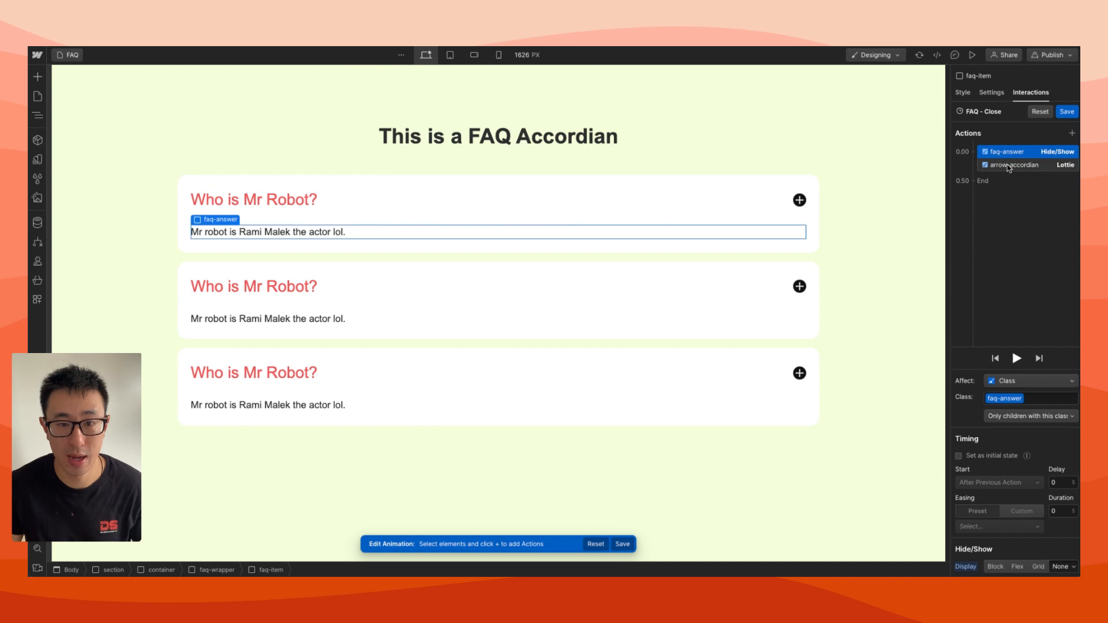
Set the arrow-accordian Lottie action in FAQ - Close to 65% and save the animation
click(1007, 165)
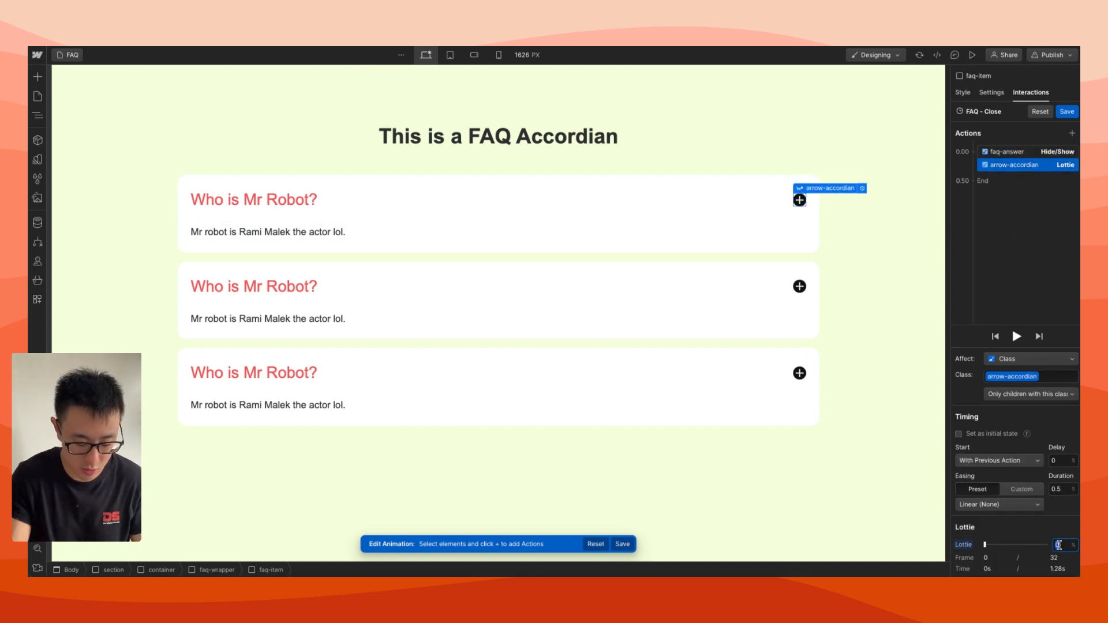
text(65)
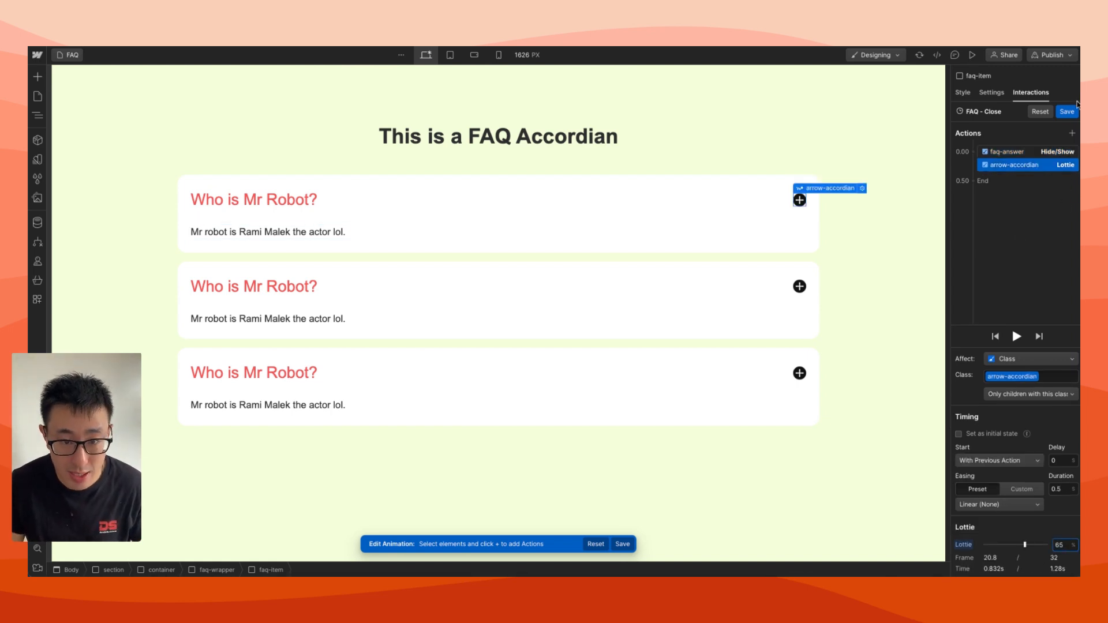
click(1067, 112)
Preview the page, test opening and closing the first two FAQ items, and return to the designer
click(971, 55)
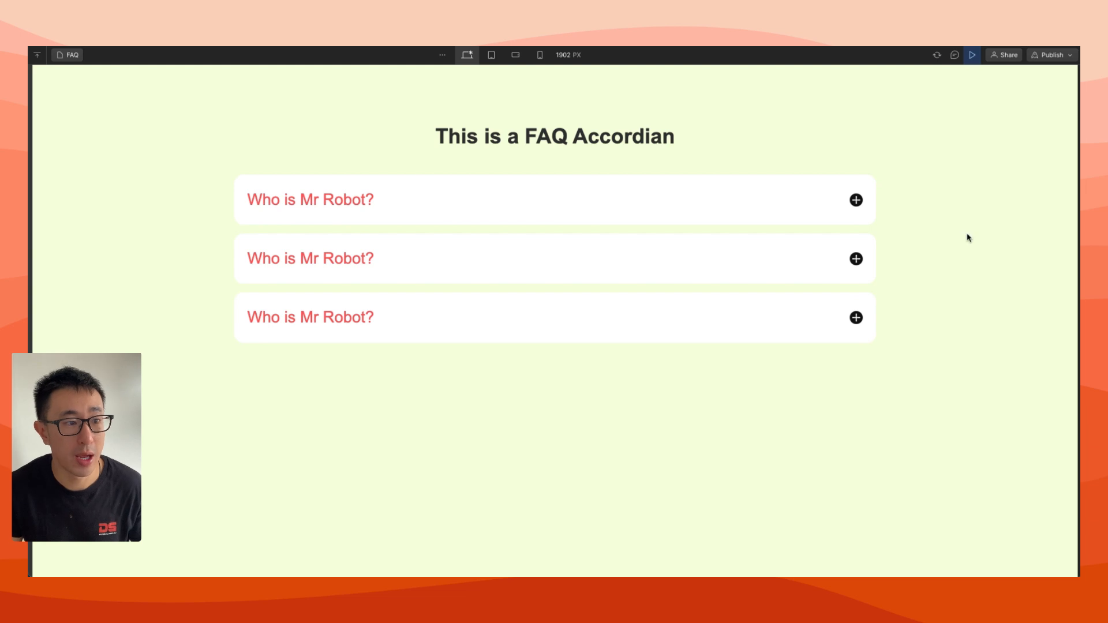
click(729, 205)
click(729, 205)
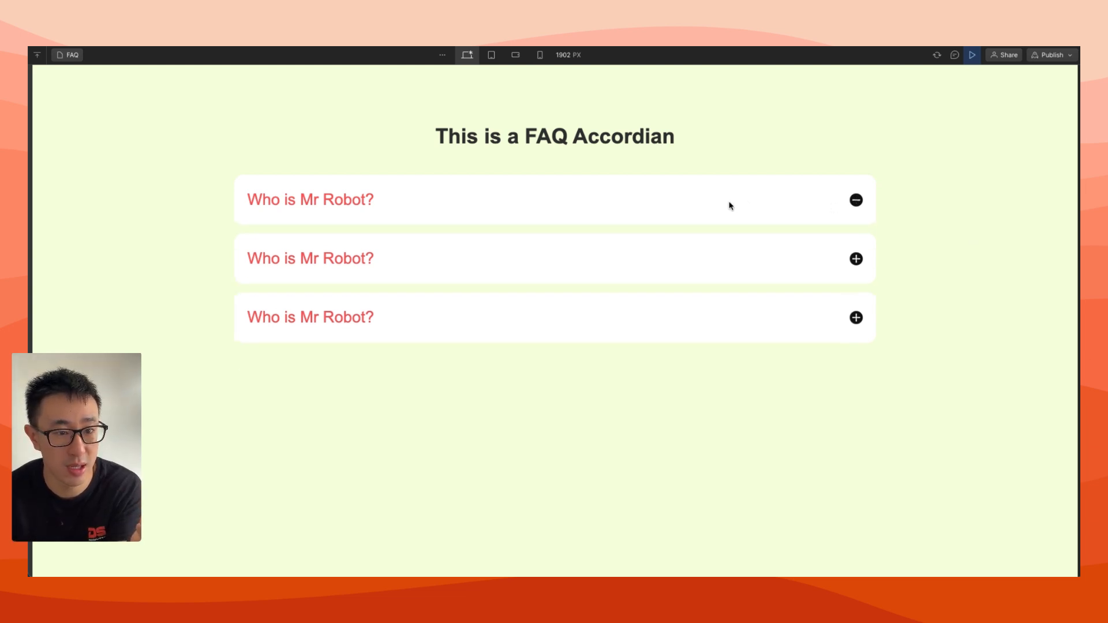
click(725, 268)
click(727, 268)
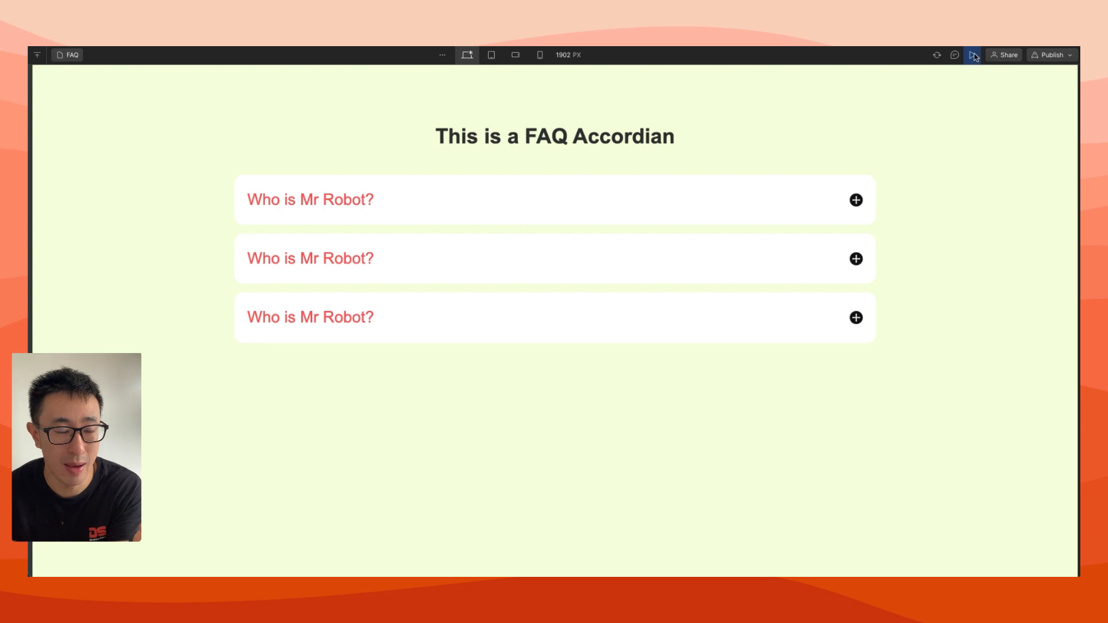
click(974, 55)
Set the cursor style of the faq-item class to pointer
click(967, 93)
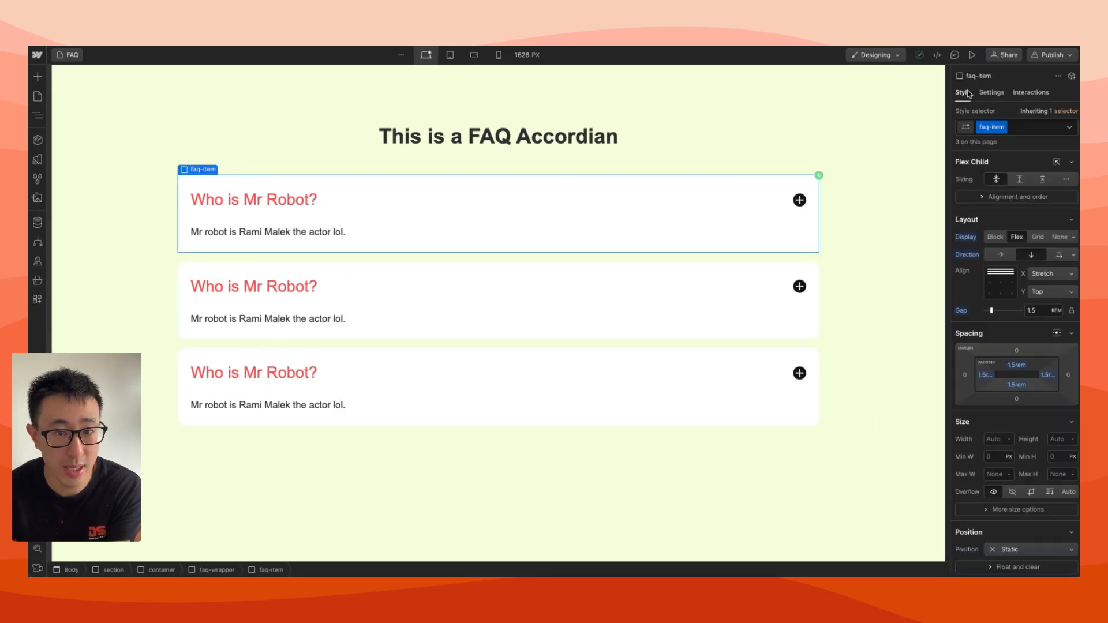
scroll(1029, 299, down, 10)
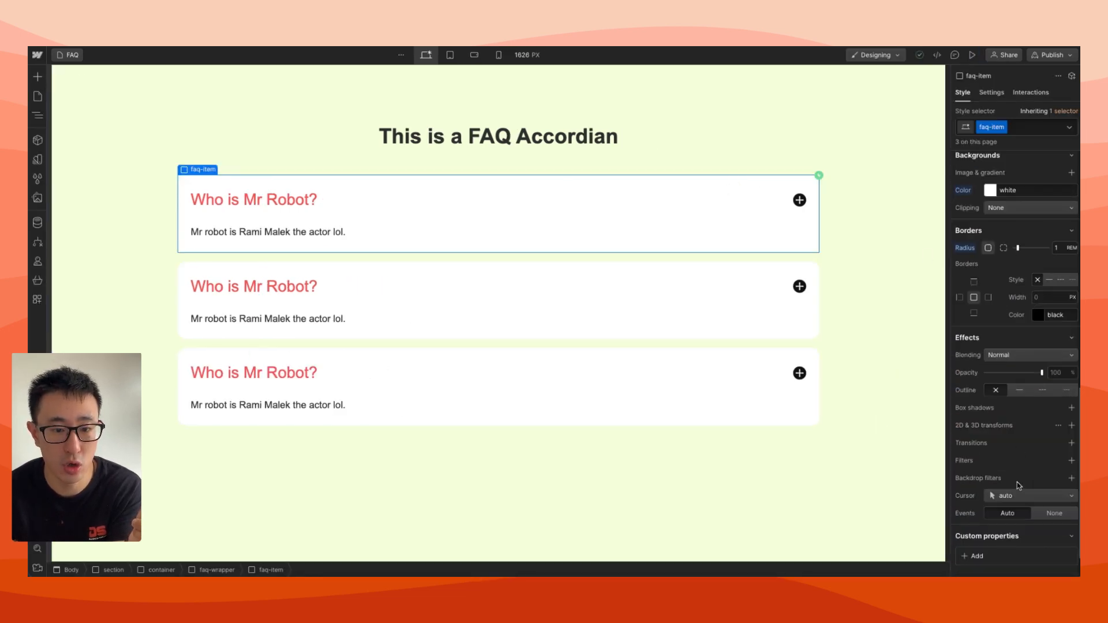
click(1015, 496)
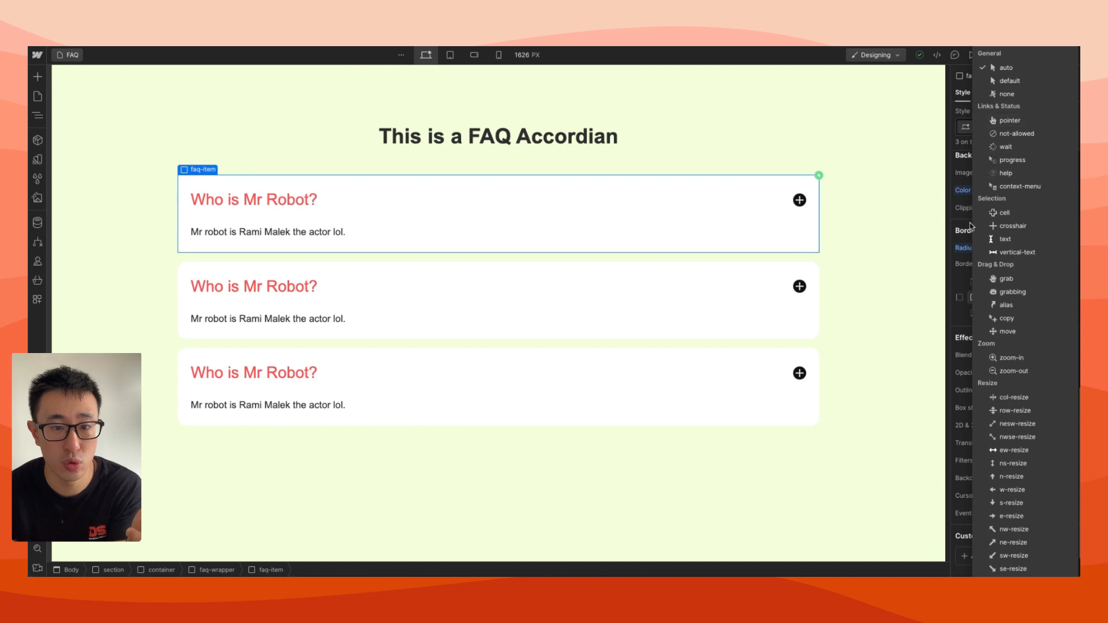
click(1009, 120)
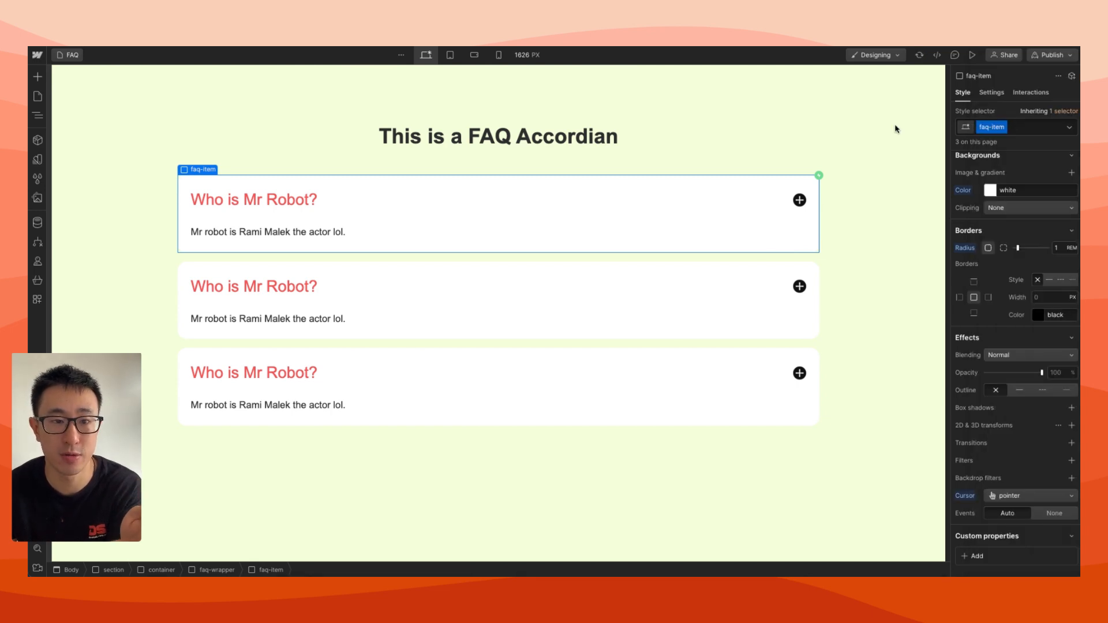
Preview the page again and test the pointer cursor and the open and close interactions on all three FAQ items
click(972, 55)
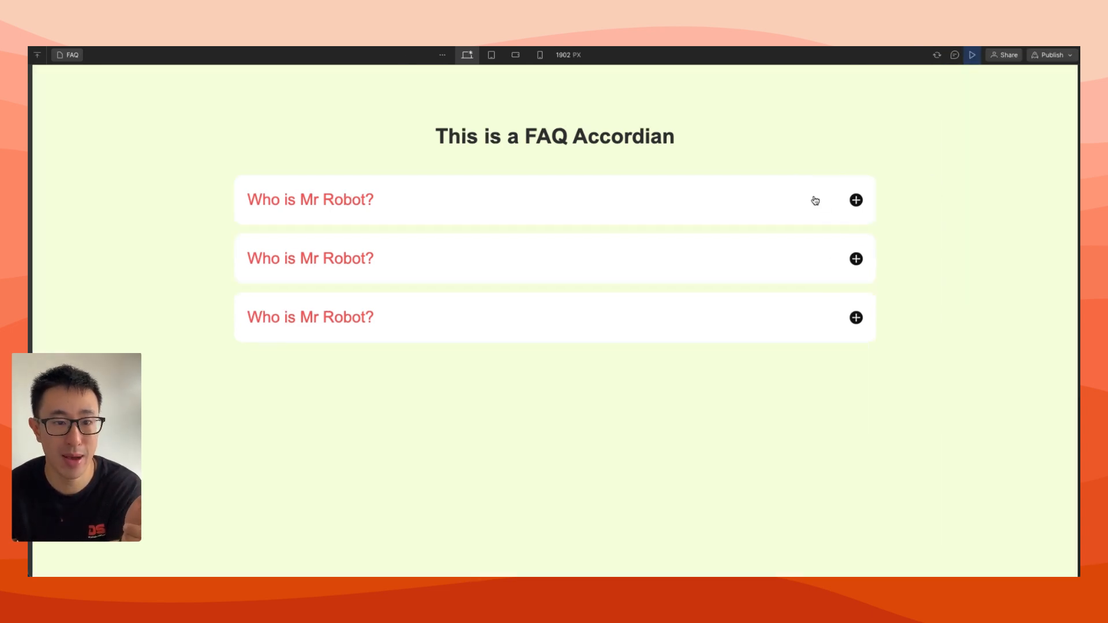
click(833, 210)
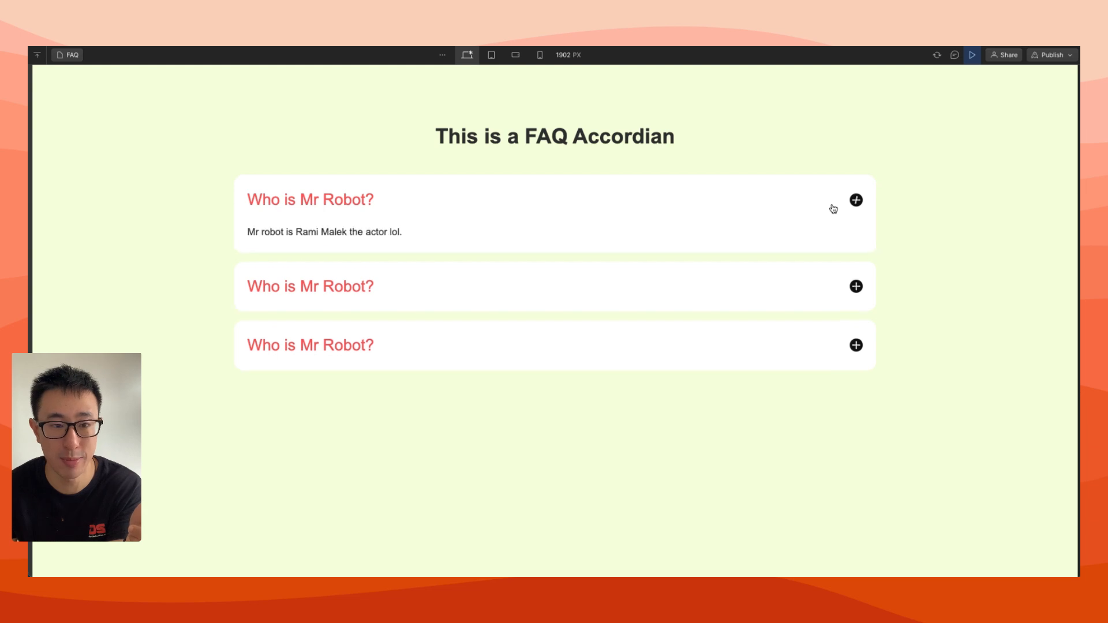
click(823, 223)
click(793, 258)
click(793, 258)
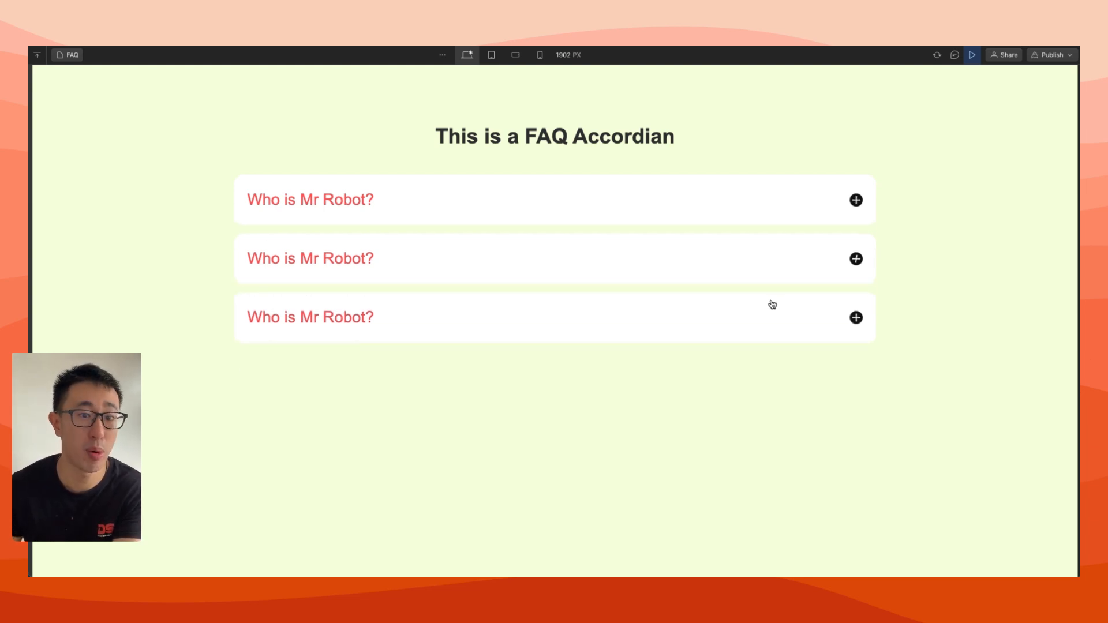
click(767, 307)
click(774, 308)
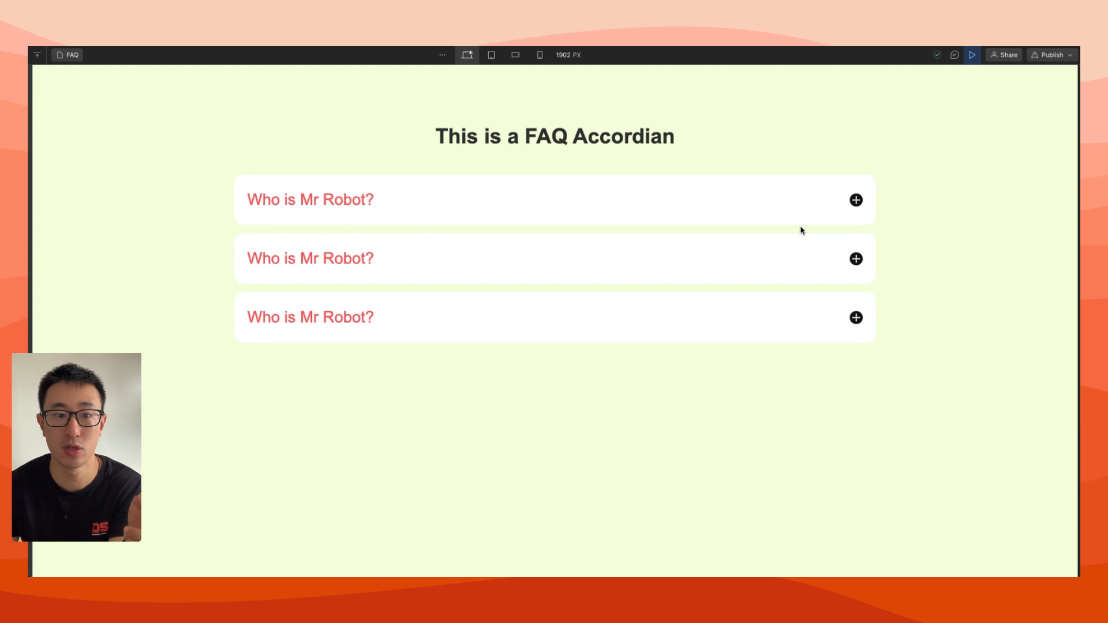
click(796, 209)
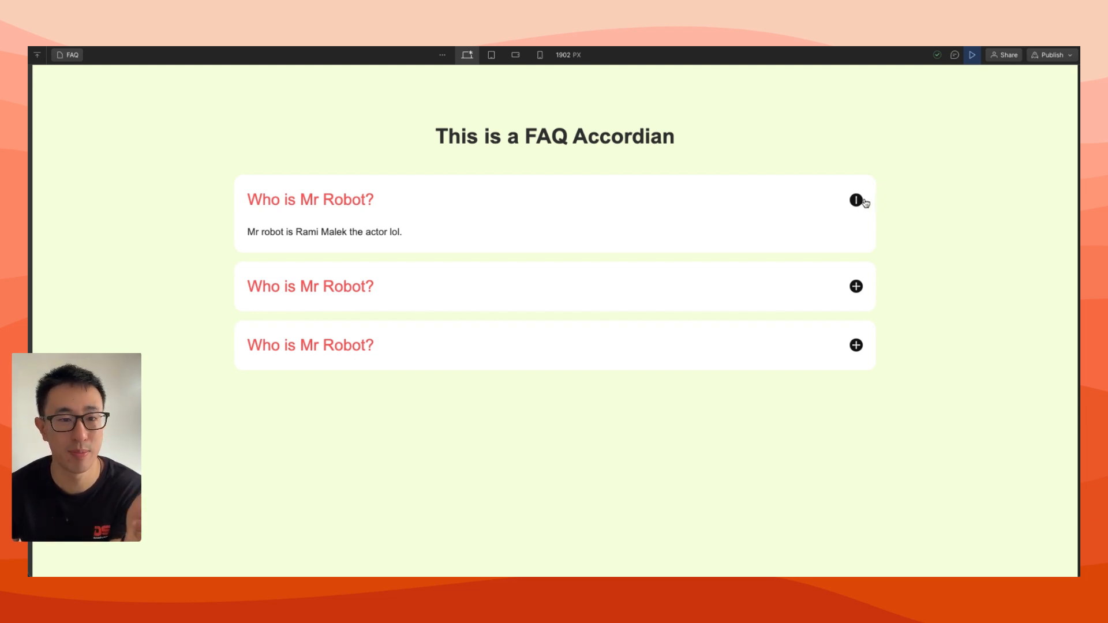
click(823, 205)
click(798, 253)
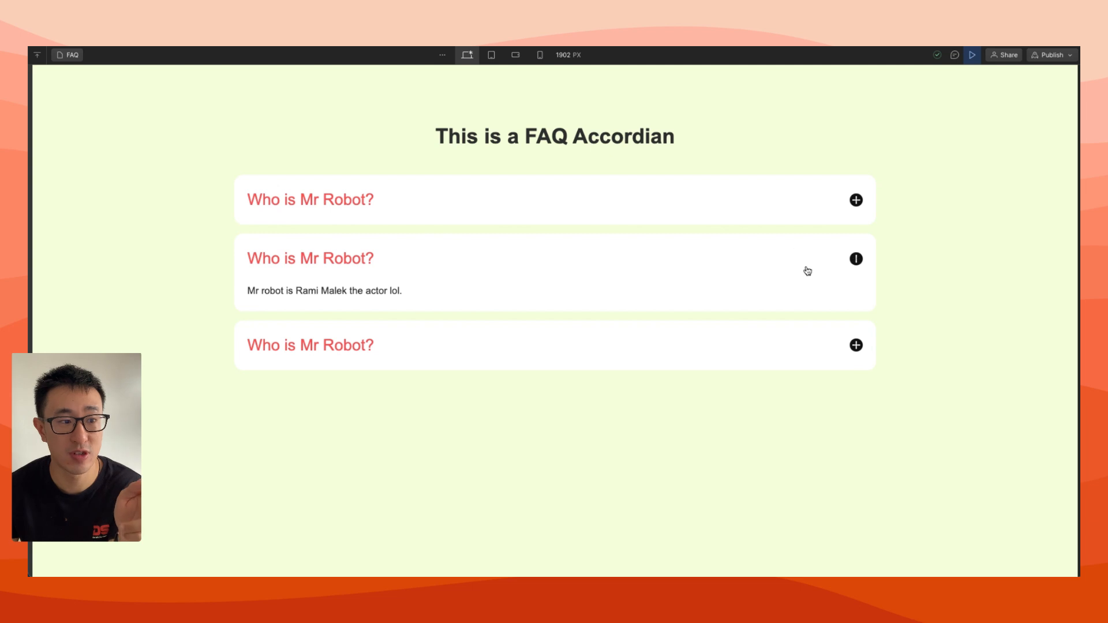
click(807, 271)
double_click(786, 257)
click(812, 307)
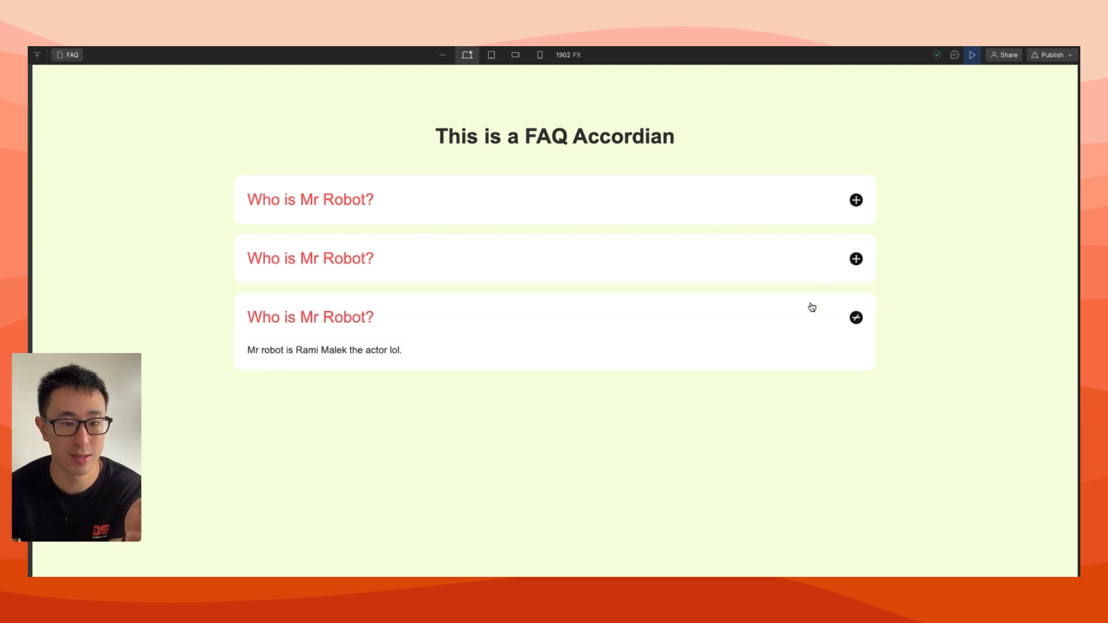
click(812, 307)
click(794, 253)
click(773, 286)
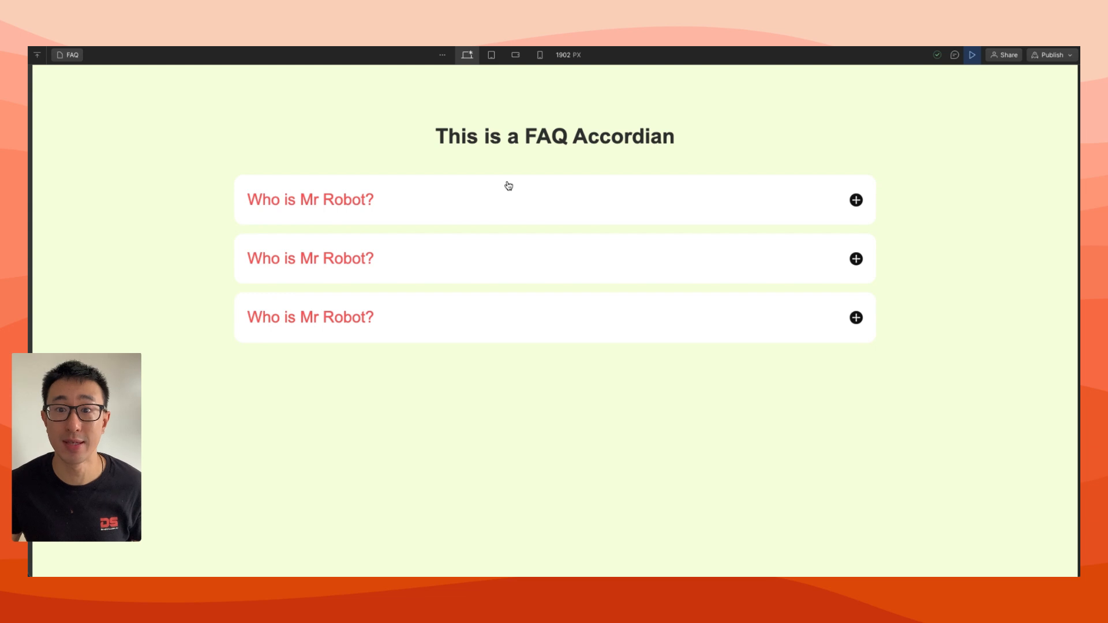
click(446, 209)
click(447, 208)
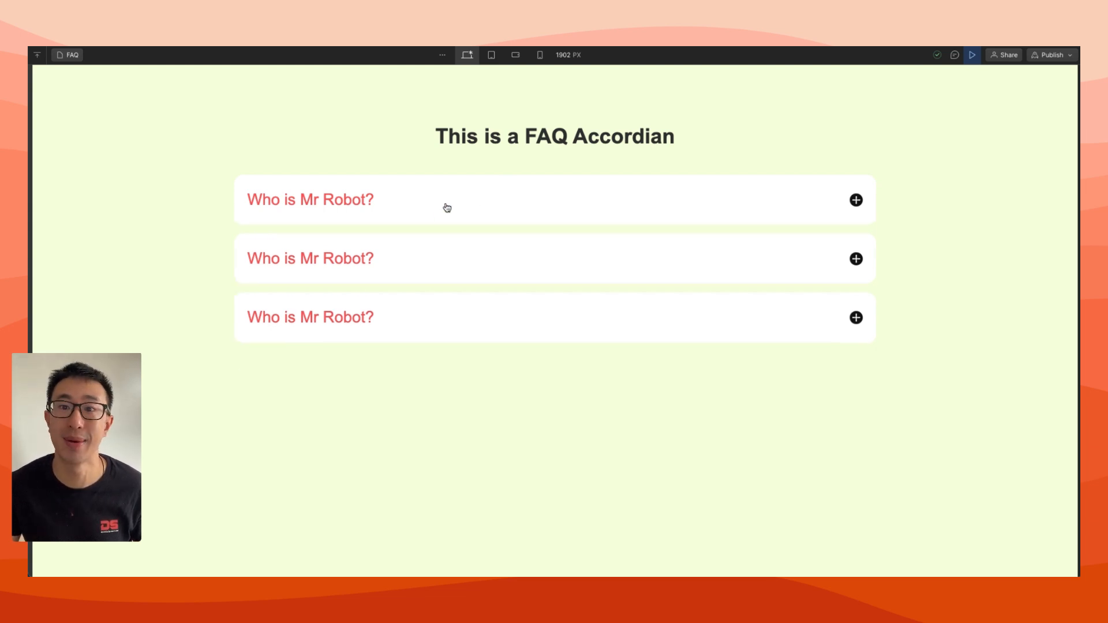